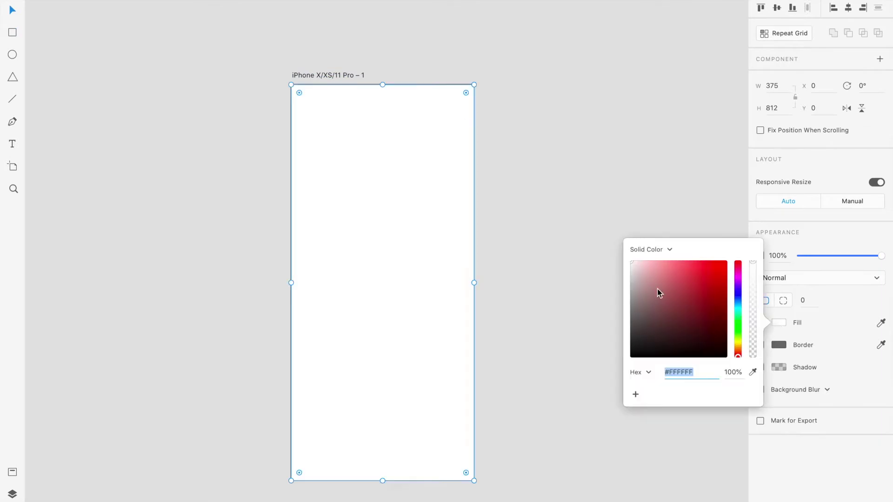
Give the iPhone artboard a light grey fill and draw a rectangle about 223 by 132 in its upper part
left_click_drag(740, 300, 738, 293)
left_click(194, 156)
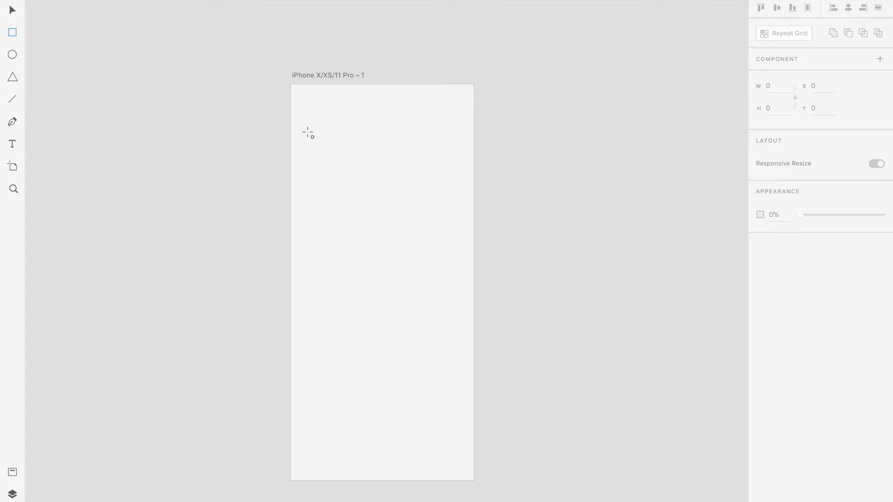
left_click_drag(309, 139, 417, 205)
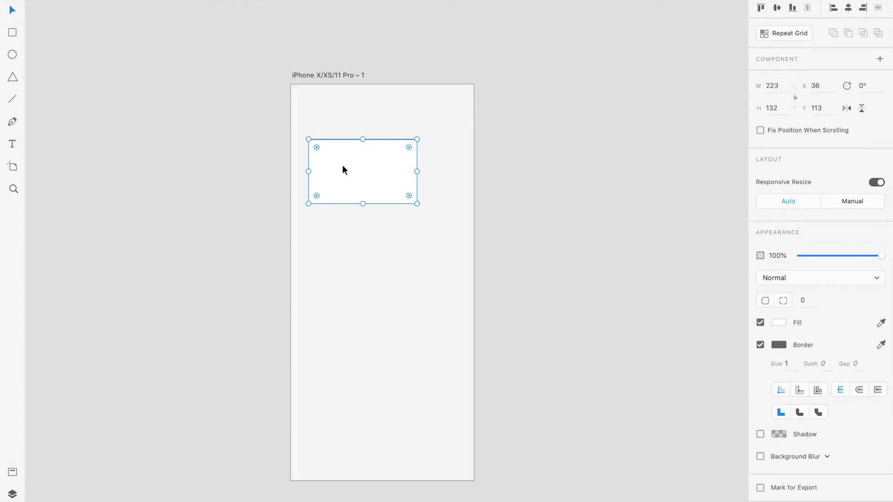
left_click_drag(342, 165, 338, 164)
Round the rectangle's corners with a radius of 10, setting the bottom-left corner to 0
type("10")
key("Return")
left_click(871, 301)
type("0")
key("Return")
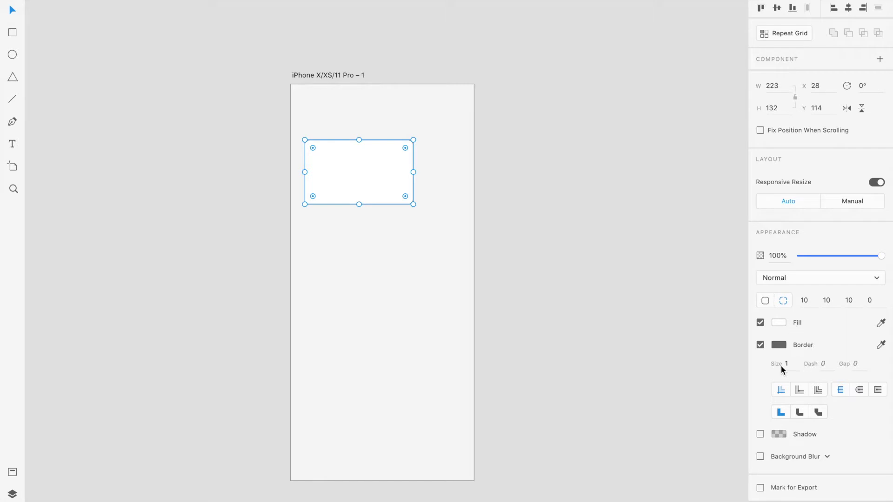
Set the rectangle's corner radii to 15 with the bottom-left corner at 0, and remove its border
left_click(766, 300)
left_click(804, 301)
type("15")
key("Return")
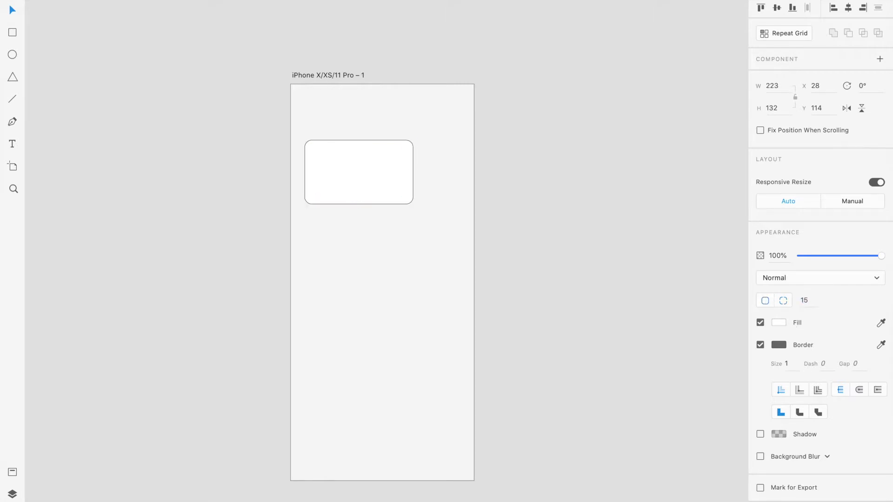
left_click(871, 301)
type("0")
key("Return")
left_click(760, 345)
left_click(431, 211)
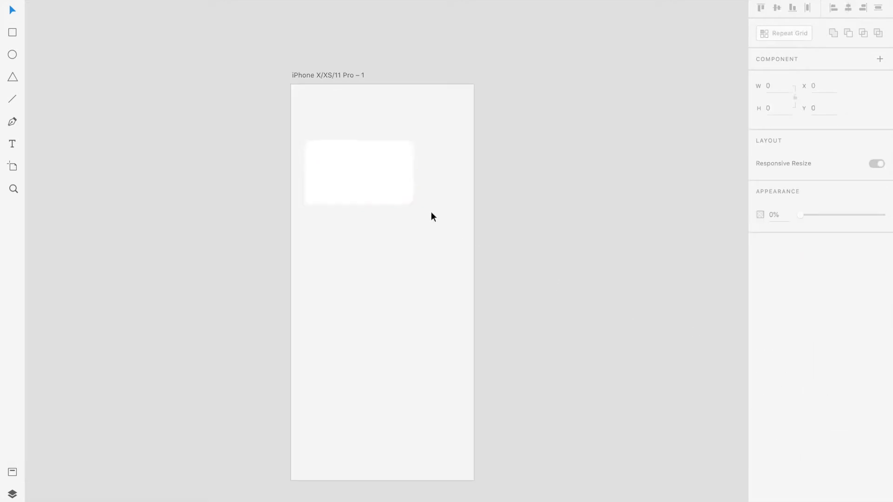
Duplicate the white rounded card and place the copy outside the artboard
left_click_drag(351, 174, 535, 196)
key("super+z")
right_click(414, 134)
left_click(457, 203)
left_click(366, 181)
key("super+v")
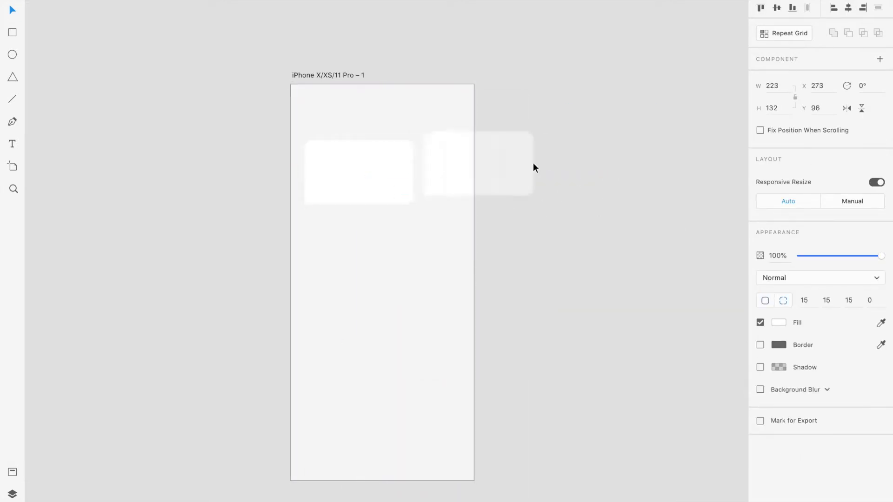
left_click_drag(534, 165, 572, 219)
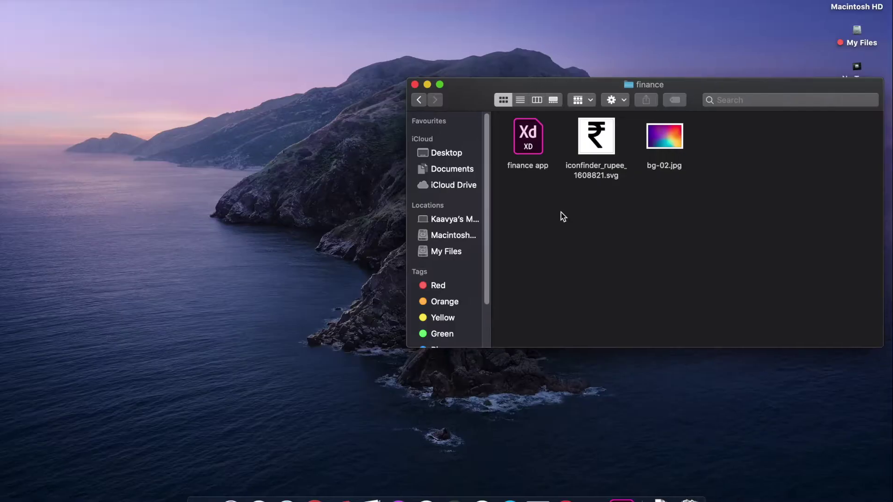
Fill the card copy outside the artboard with the bg-02.jpg image from the finance folder in Finder
left_click_drag(665, 136, 365, 185)
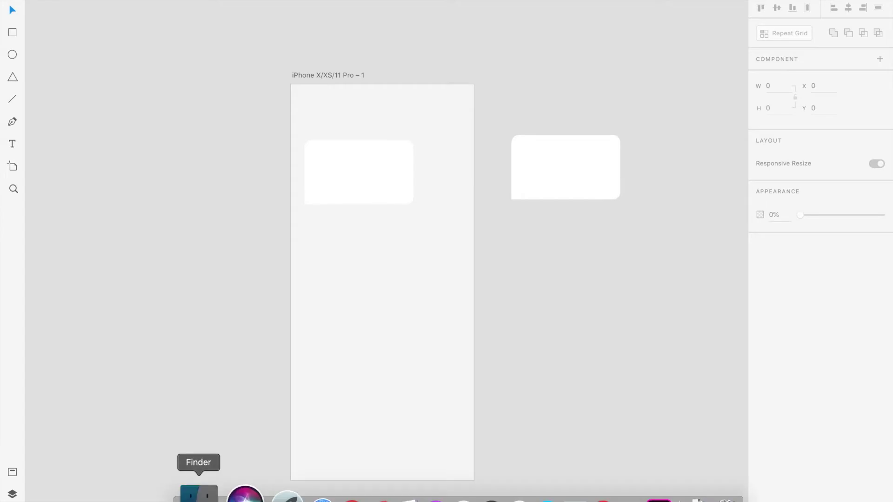
left_click(190, 493)
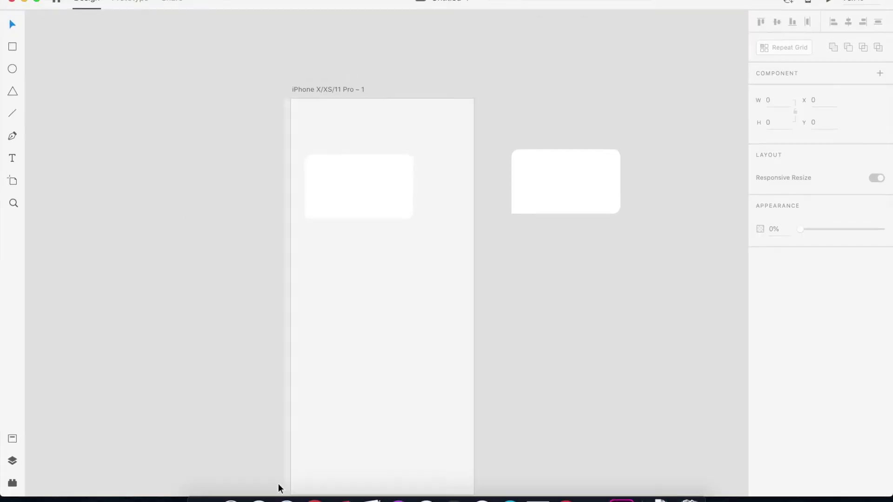
left_click(193, 493)
left_click_drag(555, 84, 112, 243)
left_click_drag(224, 296, 549, 169)
left_click(541, 212)
Place the gradient card near the artboard's left edge and the white card right beside it, at X 258, Y 89
left_click_drag(370, 207, 558, 320)
left_click_drag(545, 180, 338, 174)
left_click_drag(526, 282, 454, 163)
key("super+a")
left_click(461, 179)
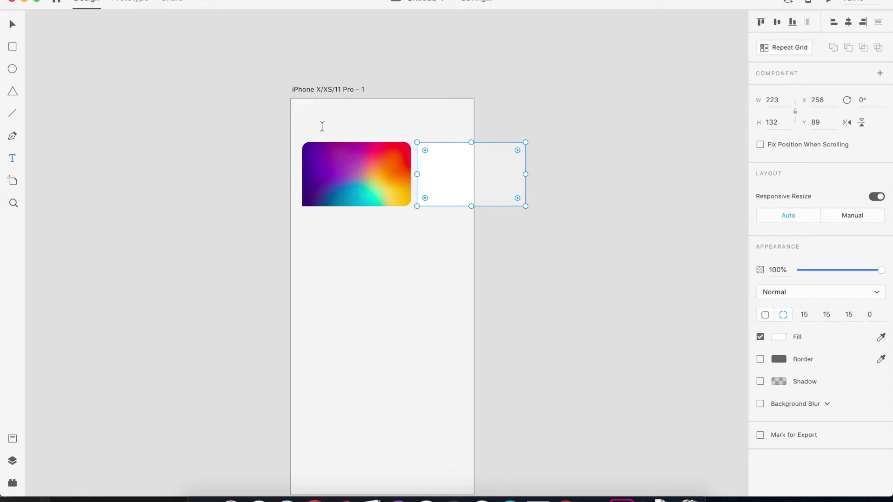
Add the heading "Your Credit Card" above the gradient card, aligned with its left edge
left_click(302, 125)
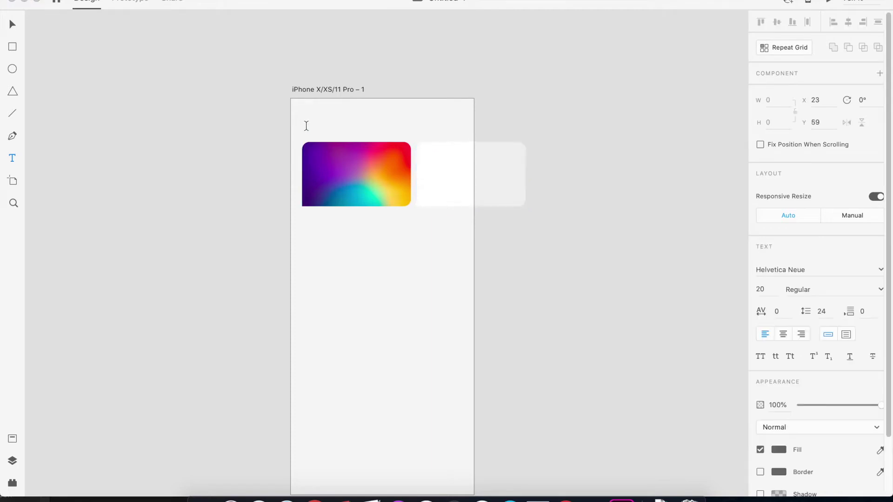
key("BackSpace")
key("BackSpace")
type("Your Credit")
key("BackSpace")
type("C")
key("Escape")
key("Escape")
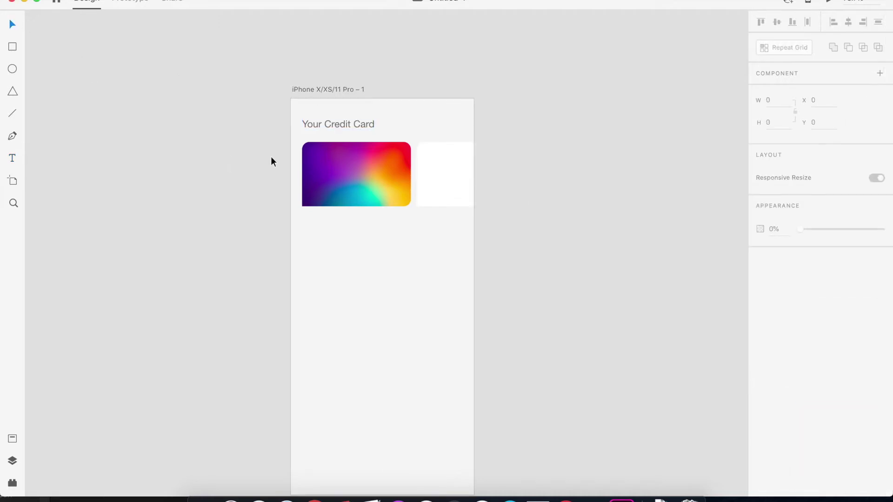
Move both cards down by 30 and shift the "Your Credit Card" heading down above them
left_click_drag(271, 158, 523, 202)
key("shift+Down")
key("shift+Down")
key("shift+Down")
left_click_drag(351, 122, 351, 137)
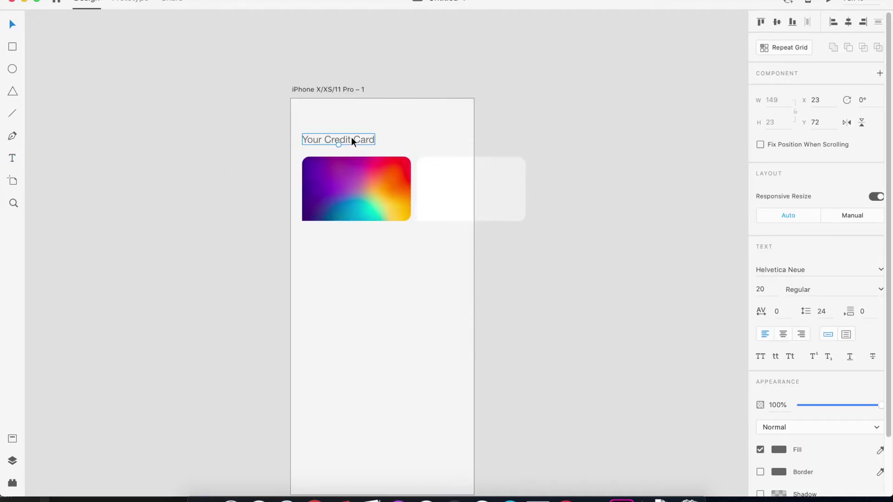
Set the "Your Credit Card" heading to Bold and its fill to dark blue-grey #383F4D
left_click(880, 289)
left_click(800, 316)
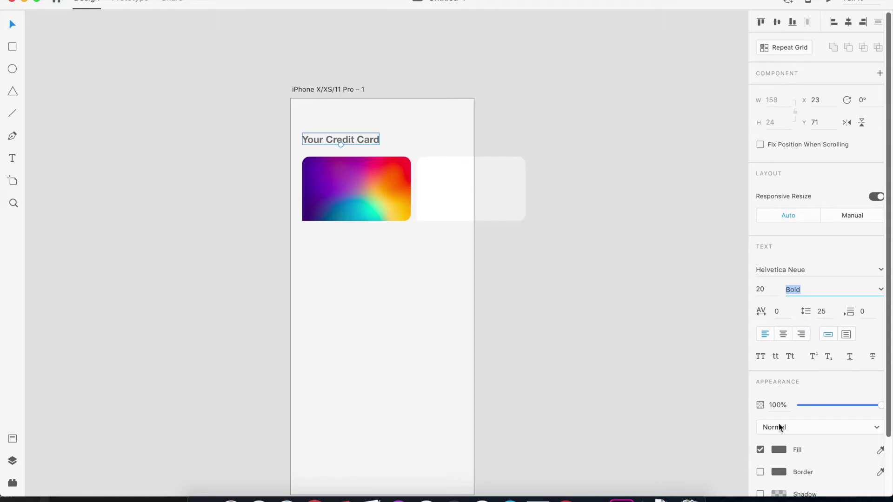
left_click(778, 449)
left_click(738, 380)
left_click(657, 411)
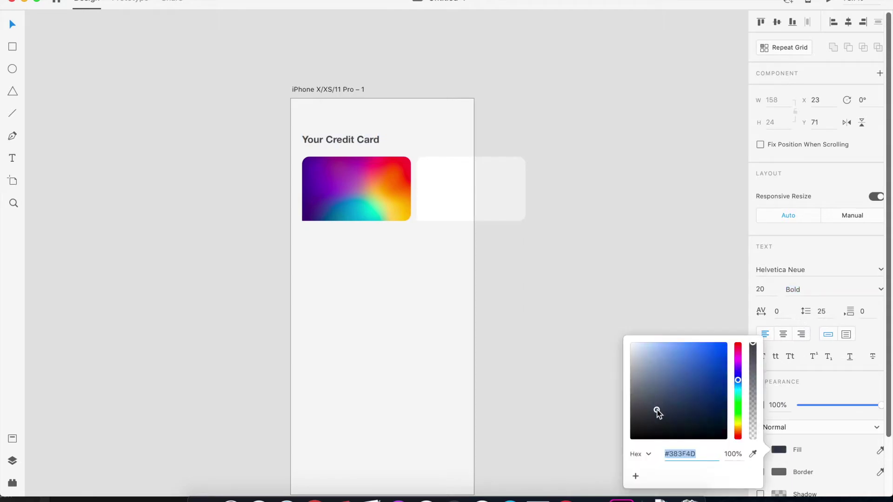
left_click(502, 253)
Add the text "SBI Platinum" in white, bold, size 17, in the gradient card's upper-left area
left_click(433, 197)
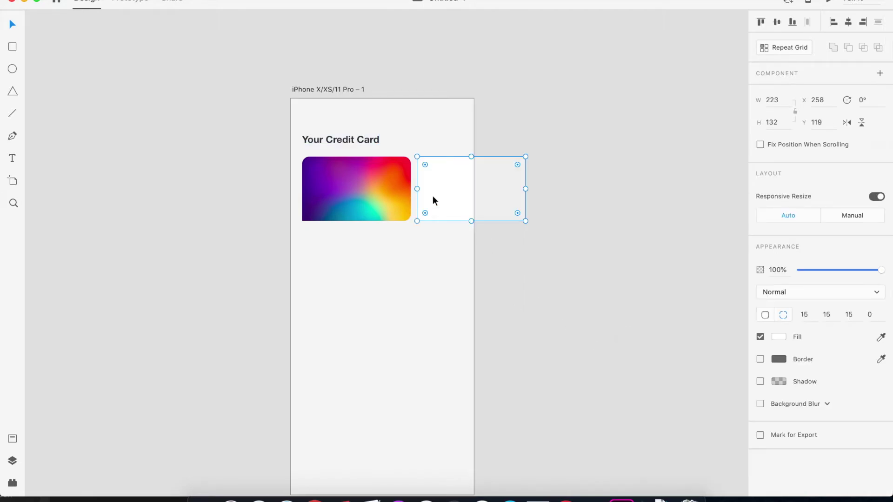
left_click(314, 176)
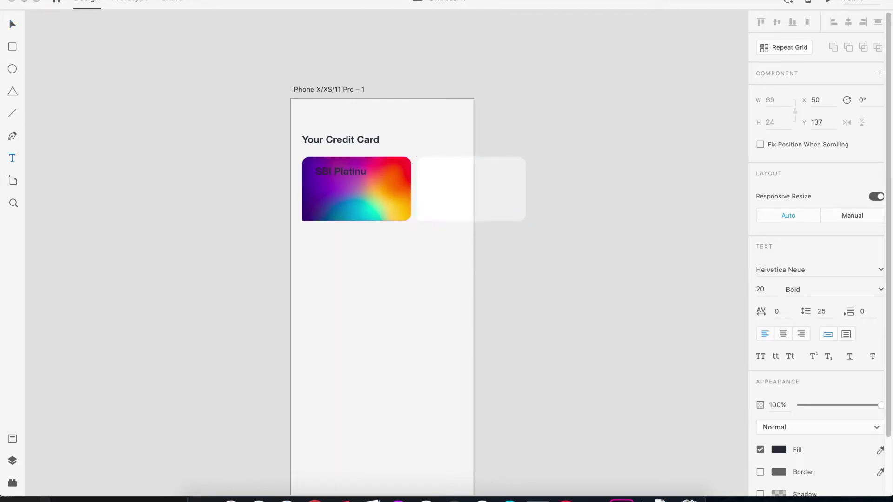
key("super+a")
left_click(782, 449)
left_click_drag(642, 345, 573, 329)
left_click(13, 26)
left_click(54, 53)
Duplicate the "SBI Platinum" text below itself, change the copy to "Balance" and set its weight to Medium
left_click(329, 176)
left_click_drag(330, 175, 347, 189)
double_click(347, 189)
type("Ba")
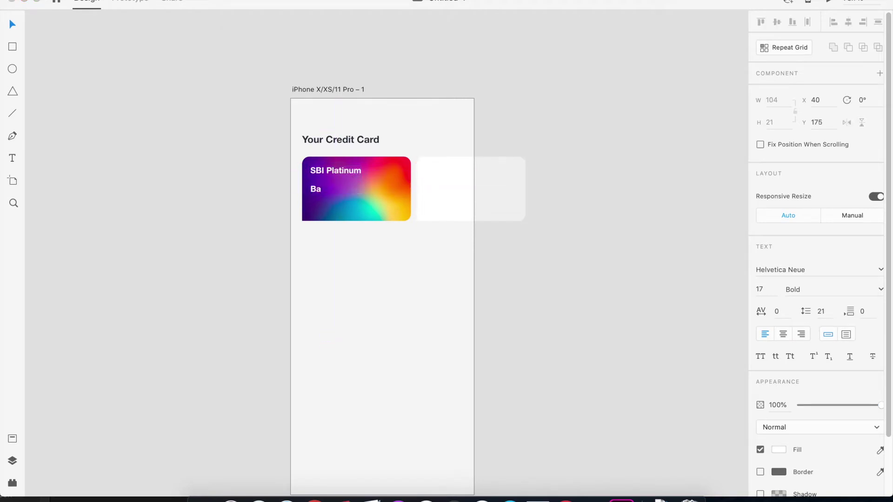
key("super+a")
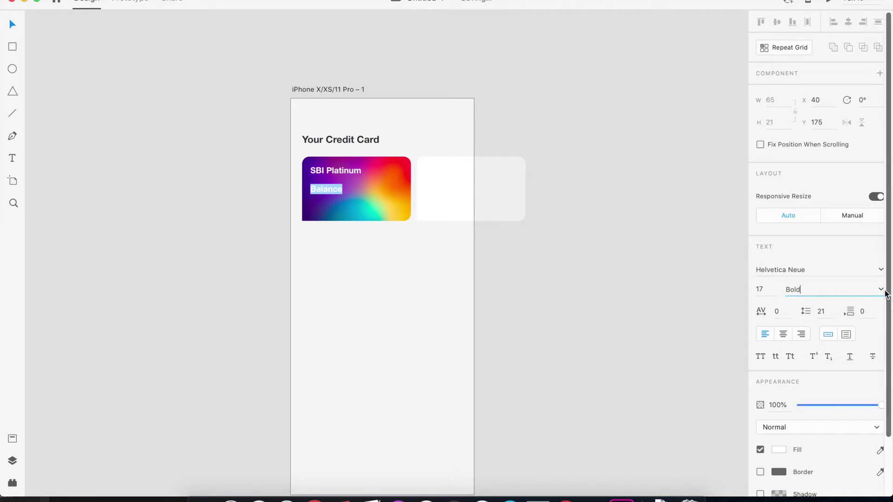
left_click(880, 289)
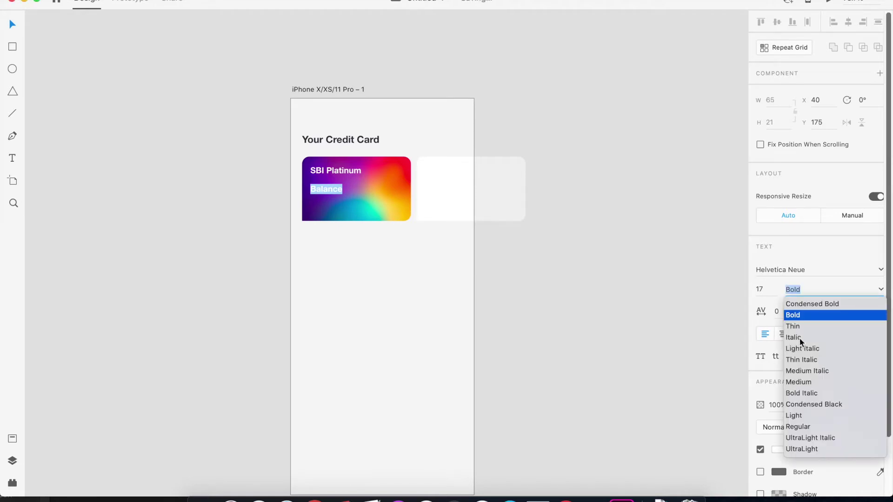
left_click(799, 382)
left_click(257, 199)
Duplicate the "Balance" label below itself, change the copy to "70,000.34" and move it slightly right
left_click_drag(343, 191, 332, 201)
key("super+z")
double_click(333, 200)
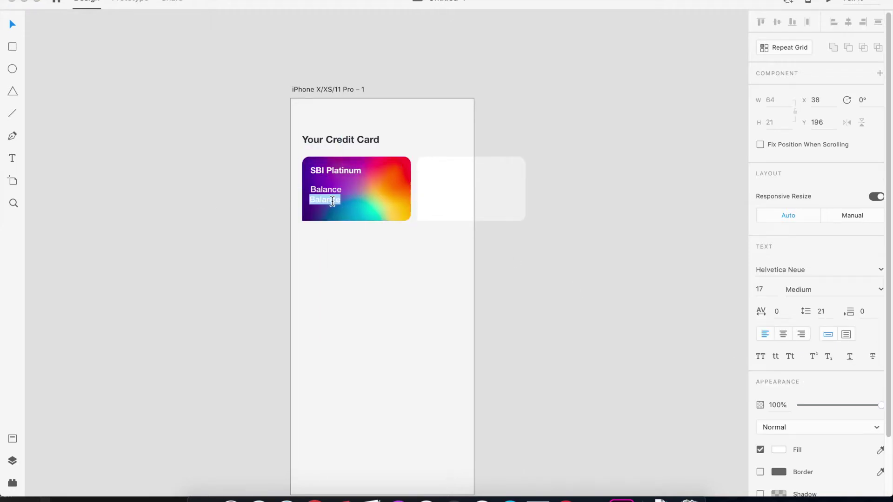
type("70,000.34")
left_click_drag(342, 200, 352, 203)
Set the 70,000.34 amount to size 20 and Bold
left_click(762, 286)
type("20")
key("Return")
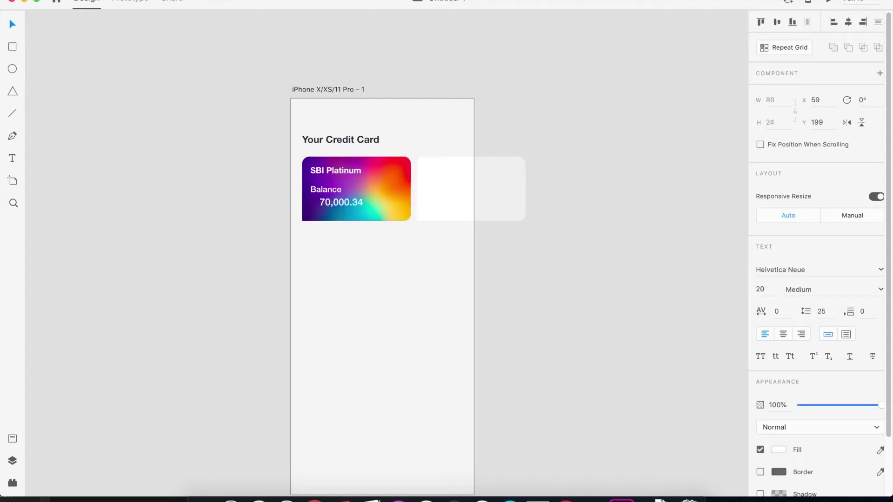
left_click(823, 290)
left_click(248, 225)
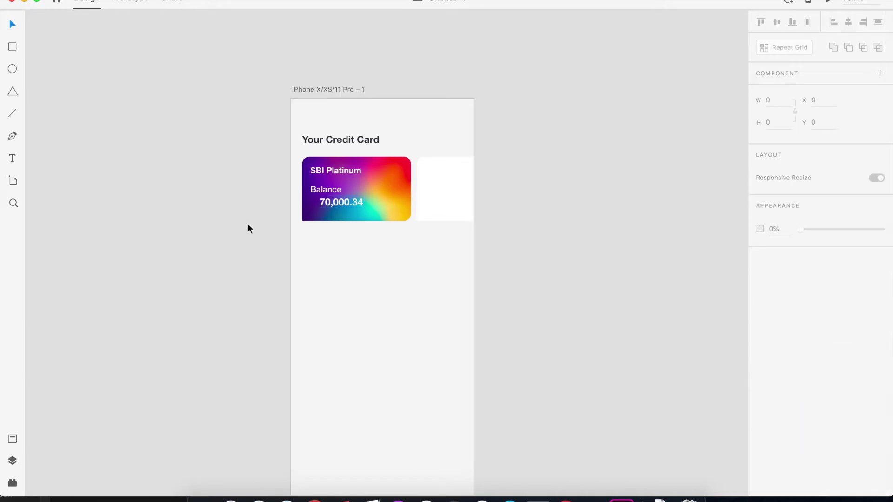
Make the "Balance" label slightly smaller and fine-tune the positions of the texts on the gradient card
left_click(319, 190)
left_click_drag(325, 195, 334, 172)
left_click_drag(343, 202, 342, 203)
Import iconfinder_rupee_1608821.svg from the finance folder and move the rupee icon out beside the artboard
left_click(230, 492)
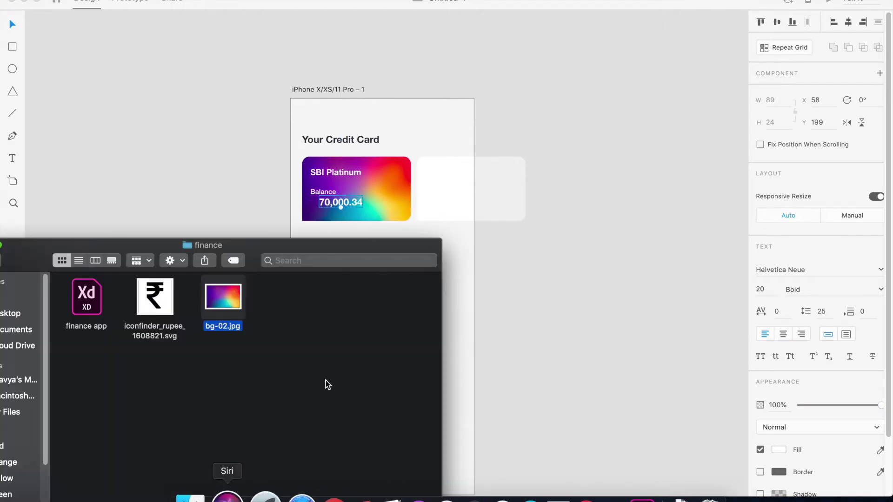
left_click_drag(161, 309, 145, 116)
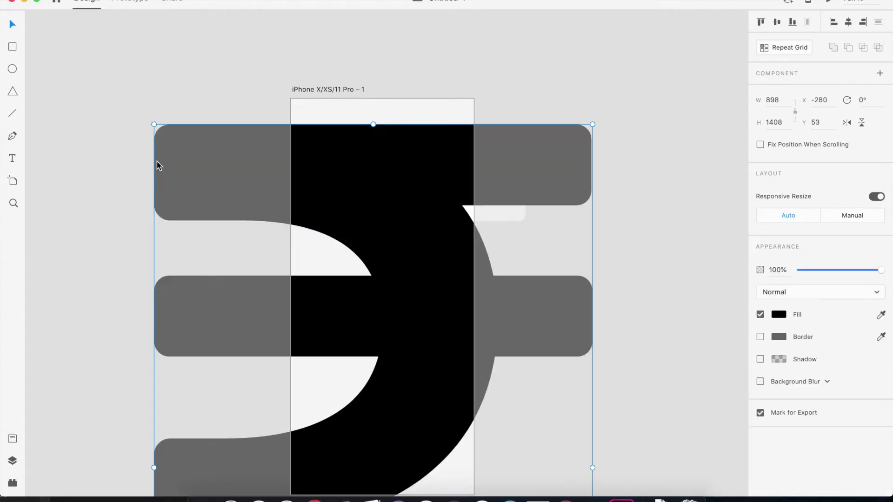
key("super+minus")
left_click_drag(229, 214, 84, 144)
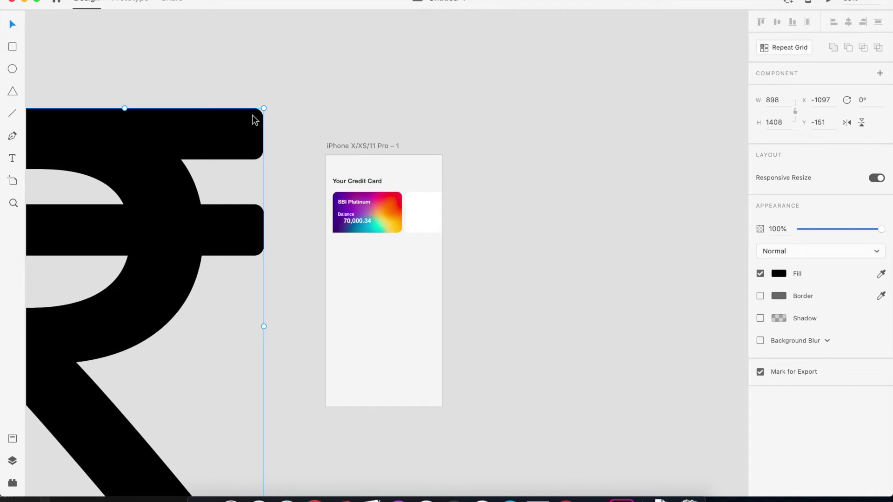
Scale the rupee icon down to about 11 by 17 and place it in front of the 70,000.34 amount
left_click_drag(264, 108, 349, 264)
key("super+plus")
left_click_drag(270, 269, 293, 260)
left_click_drag(333, 349, 248, 166)
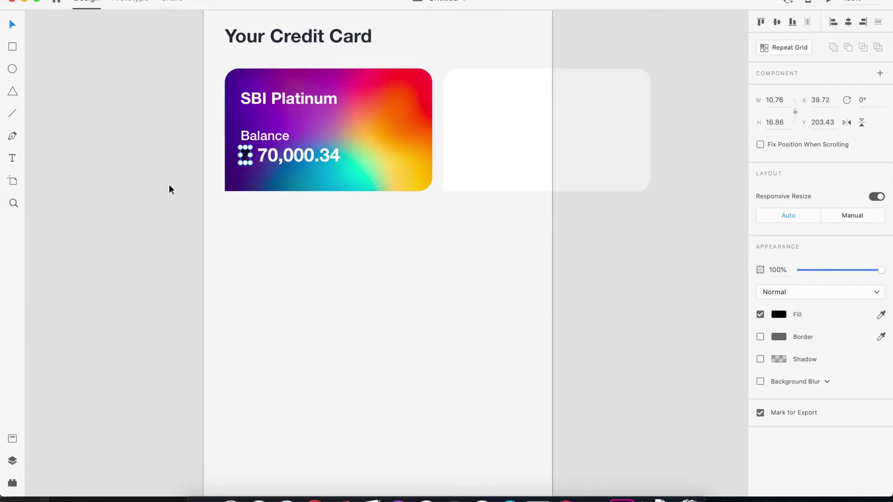
Change the rupee icon's fill to white
left_click(774, 316)
left_click_drag(651, 279, 610, 236)
left_click(189, 209)
Fine-tune the rupee icon's size and position beside the 70,000.34 amount
key("super+equal")
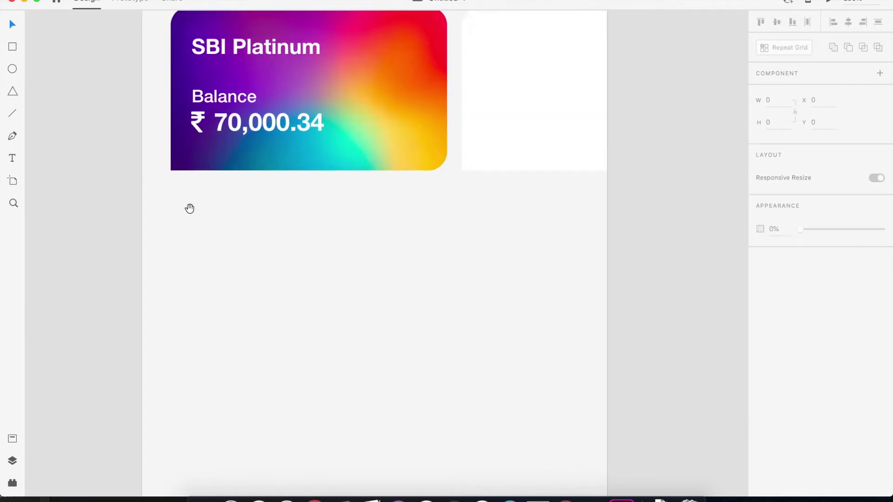
left_click_drag(190, 207, 280, 265)
left_click(294, 192)
left_click(290, 179)
left_click_drag(296, 169, 295, 172)
key("super+equal")
left_click_drag(242, 154, 241, 152)
Left-align the "SBI Platinum" text, the "Balance" label and the rupee icon with each other
left_click(259, 38)
left_click(260, 108, "shift")
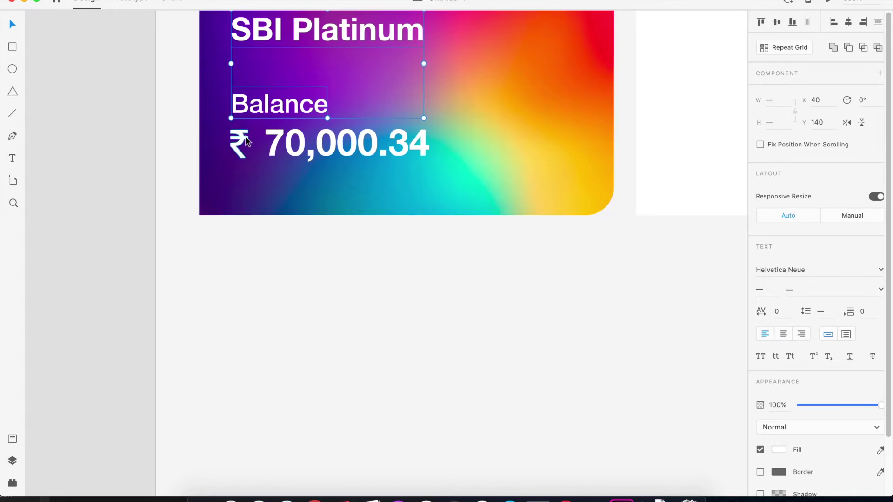
left_click(242, 142, "shift")
left_click(833, 22)
left_click(280, 151)
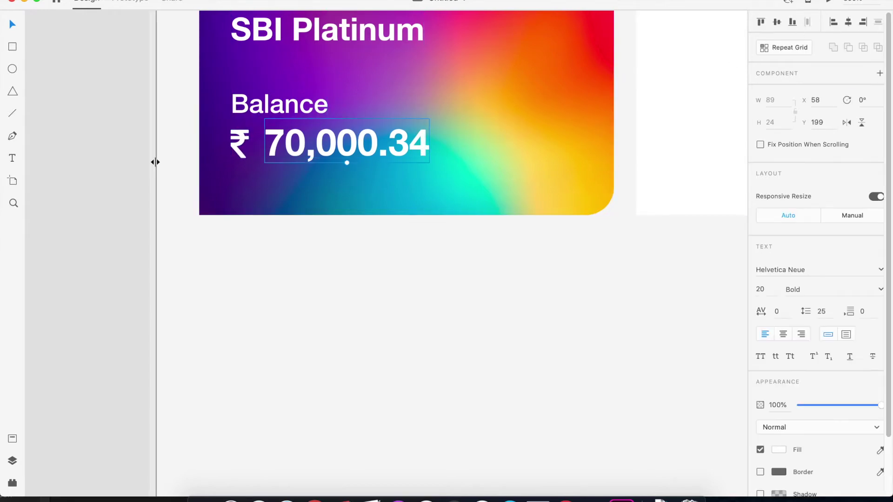
key("super+minus")
left_click(156, 163)
Search the Icons 4 Design plugin for "visa" and insert the visa icon from the Simple set
left_click(13, 483)
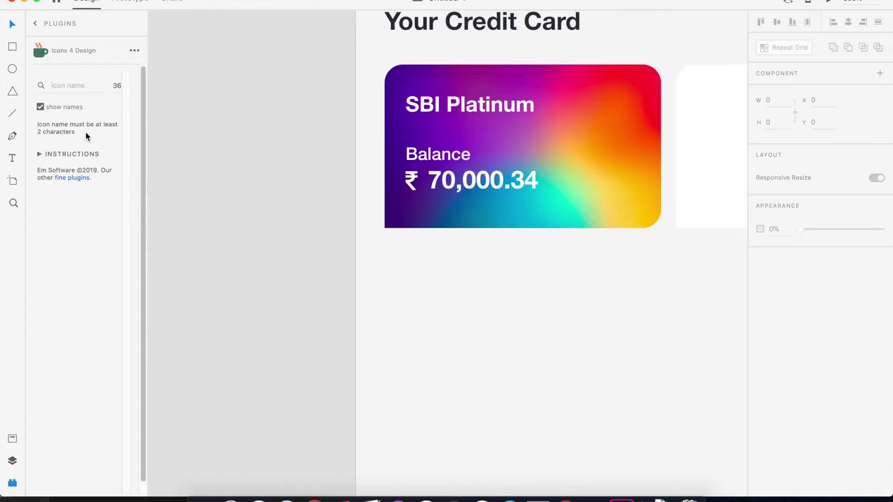
left_click(78, 85)
type("visa")
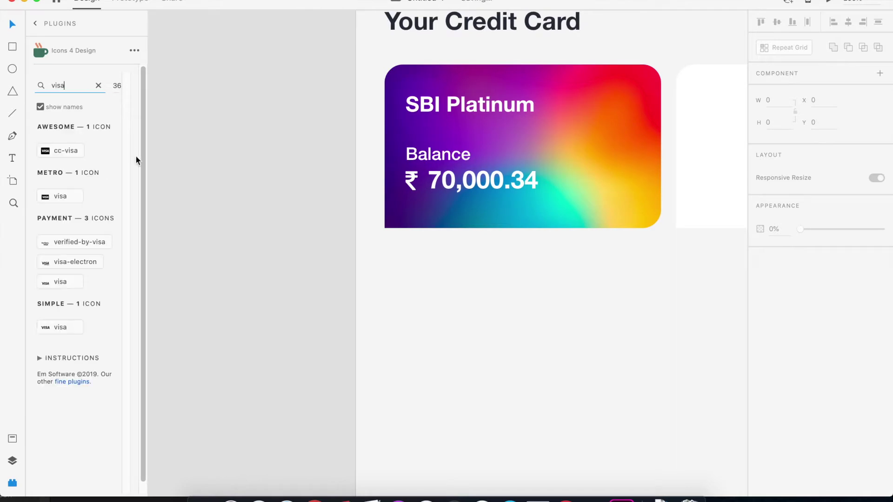
left_click(51, 326)
left_click(207, 264)
Move the Visa logo to the gradient card's upper-right area and change its fill to white
scroll(207, 264, "up", 7)
scroll(453, 262, "down", 8)
scroll(452, 262, "right", 7)
left_click_drag(289, 80, 531, 275)
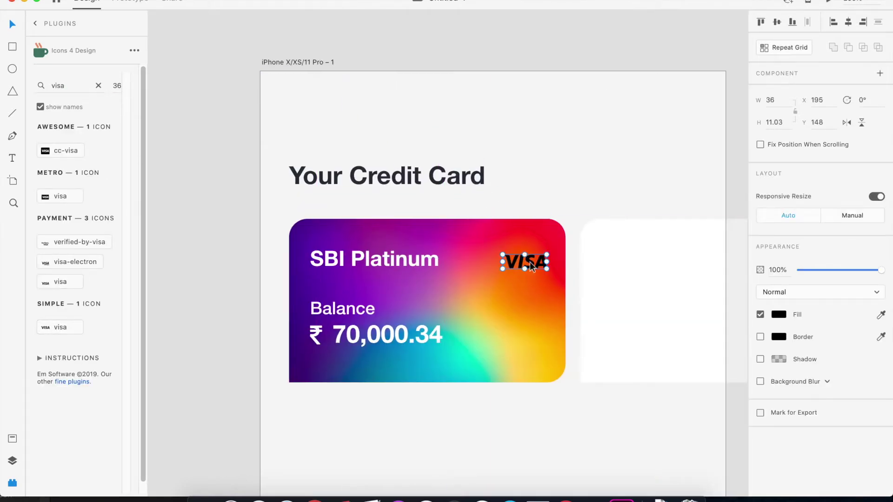
left_click(778, 315)
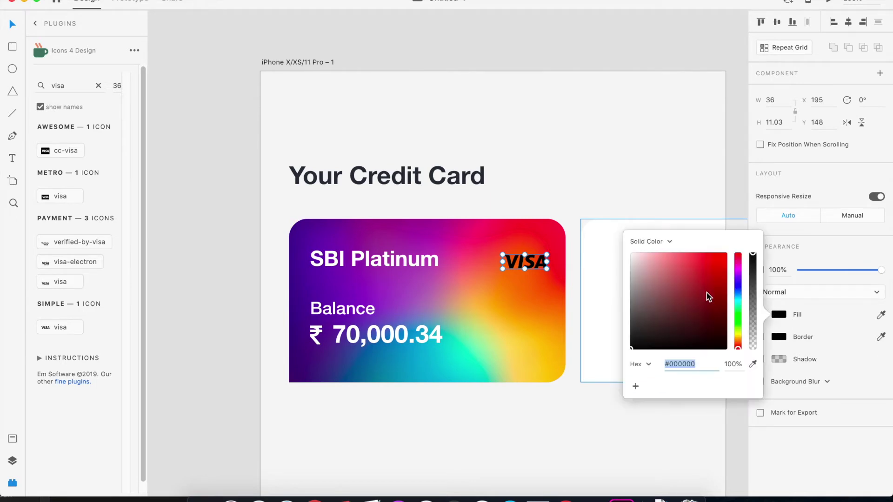
left_click_drag(689, 275, 610, 239)
left_click(339, 202)
Align the "SBI Platinum" text and the Visa logo to each other's vertical middle
left_click(375, 263)
left_click(518, 269, "shift")
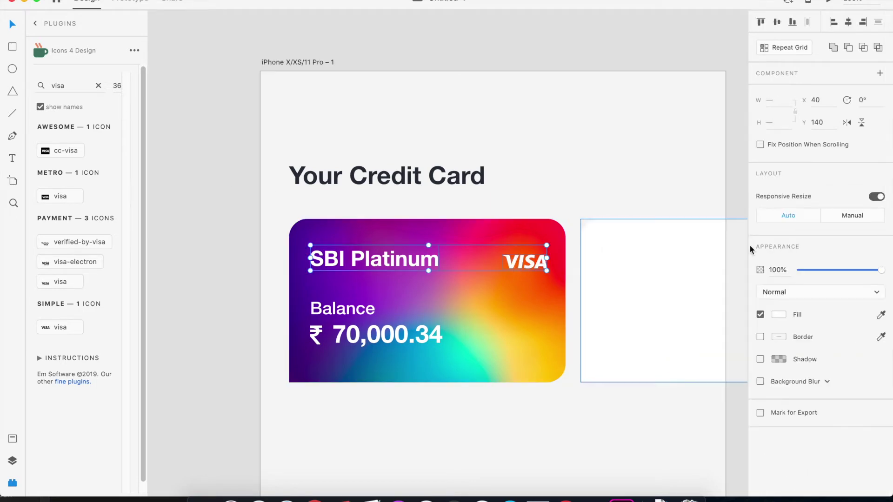
left_click(778, 24)
left_click(227, 202)
key("super+minus")
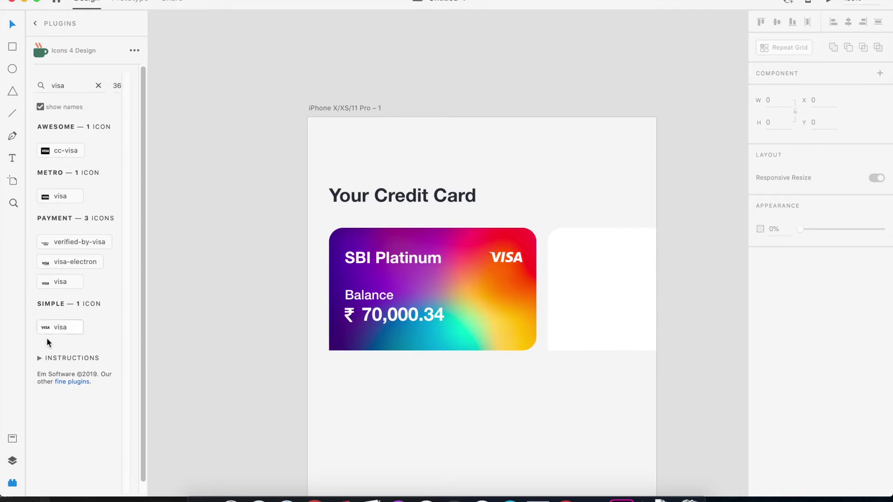
Search the Icons 4 Design plugin for "menu", insert the menu icon from the Open set and place it above the "Your Credit Card" heading
double_click(62, 83)
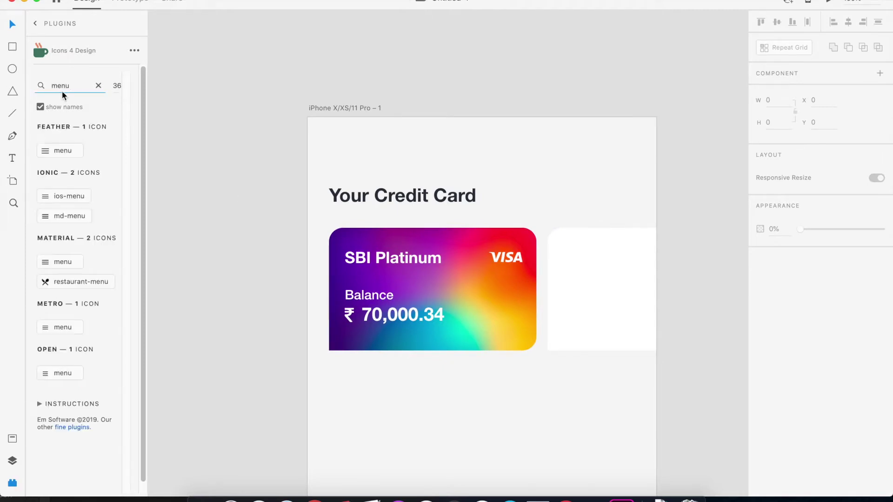
left_click(58, 372)
mouse_move(350, 142)
left_mouse_down()
mouse_move(357, 153)
mouse_move(349, 144)
left_mouse_up()
left_click(217, 175)
left_click(357, 153)
left_click(246, 188)
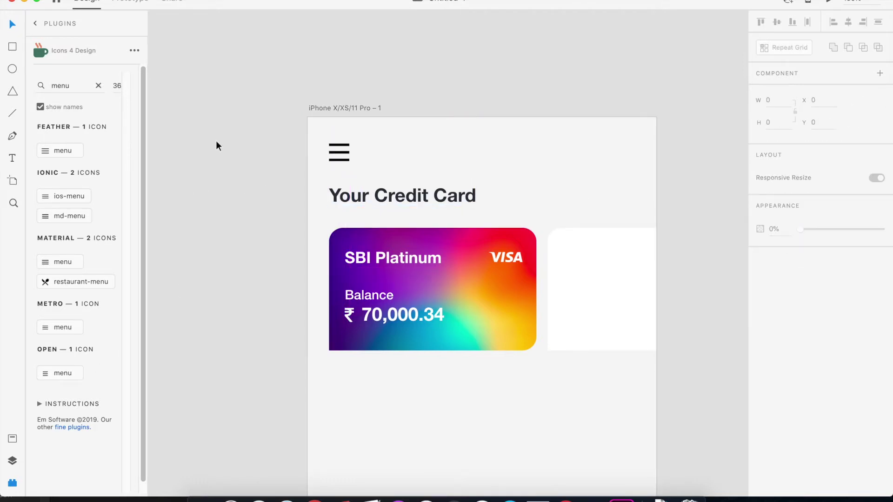
Draw a borderless white circle of about 28 × 28 opposite the menu icon, at about X 328, Y 24
left_click(12, 69)
left_click_drag(616, 143, 642, 169)
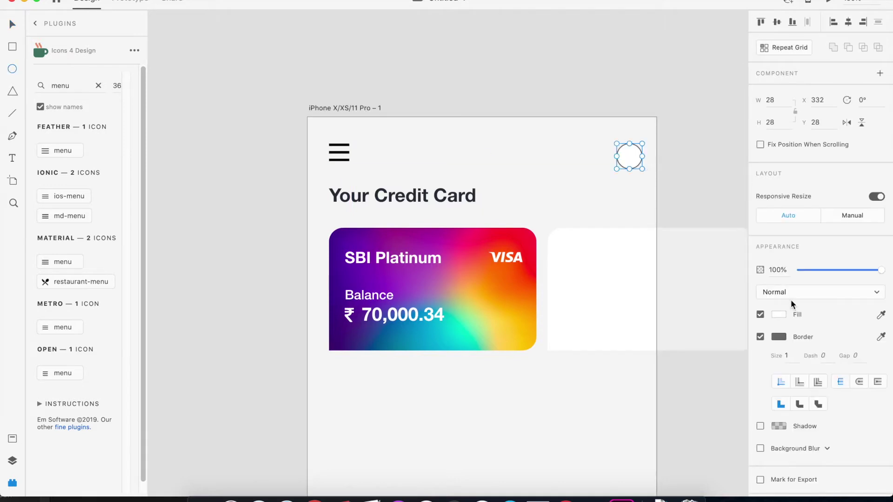
left_click(761, 336)
key("v")
left_click_drag(629, 164, 625, 160)
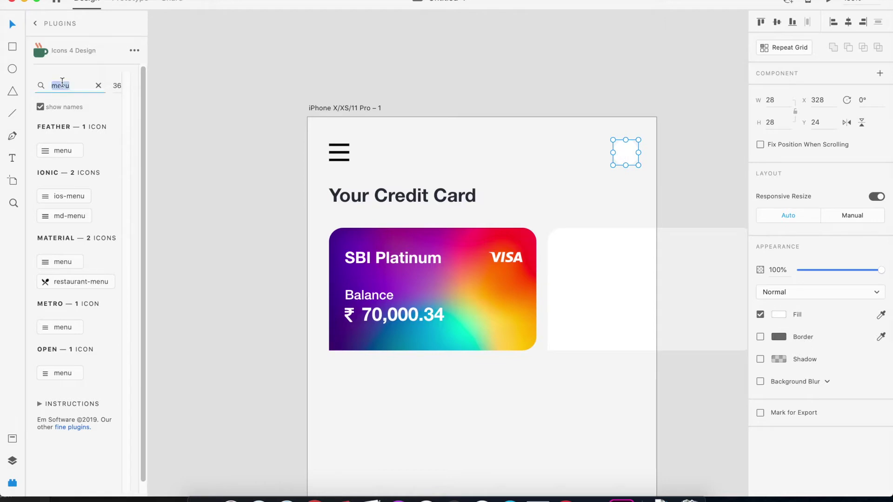
Copy the white circle above the artboard and fill the original with a male avatar from the UI Faces plugin
left_click(34, 23)
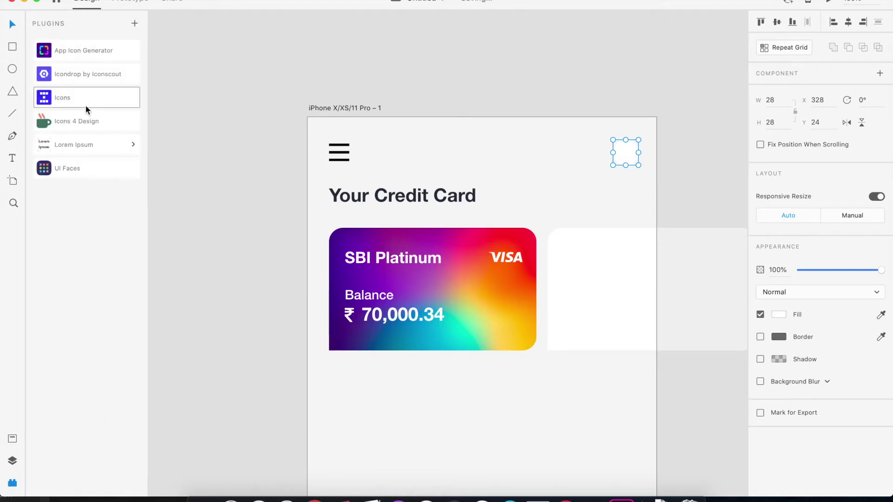
left_click(71, 167)
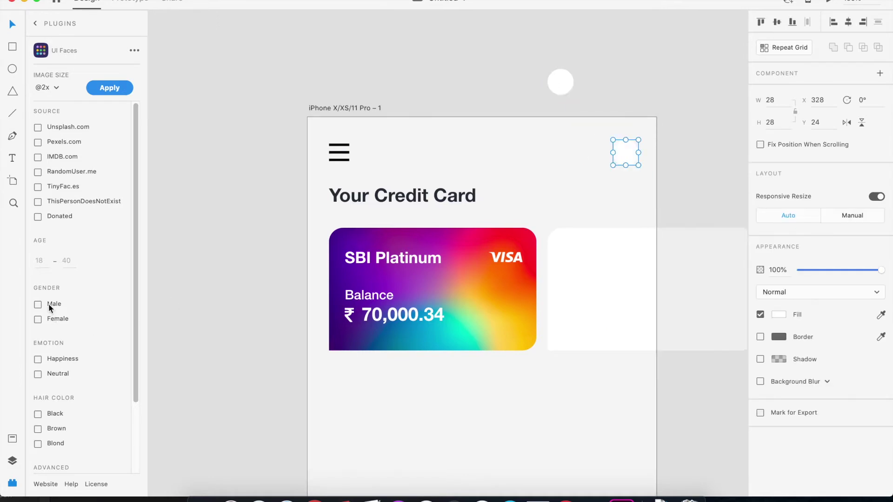
left_click(109, 88)
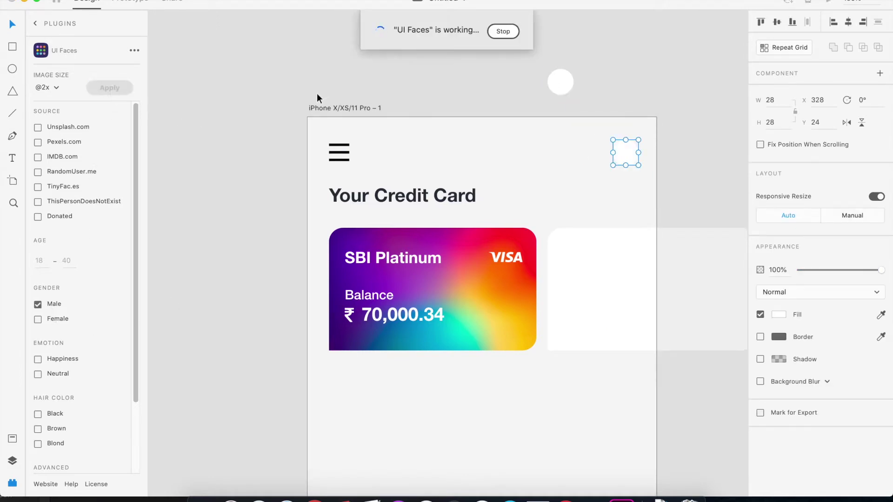
left_click(473, 78)
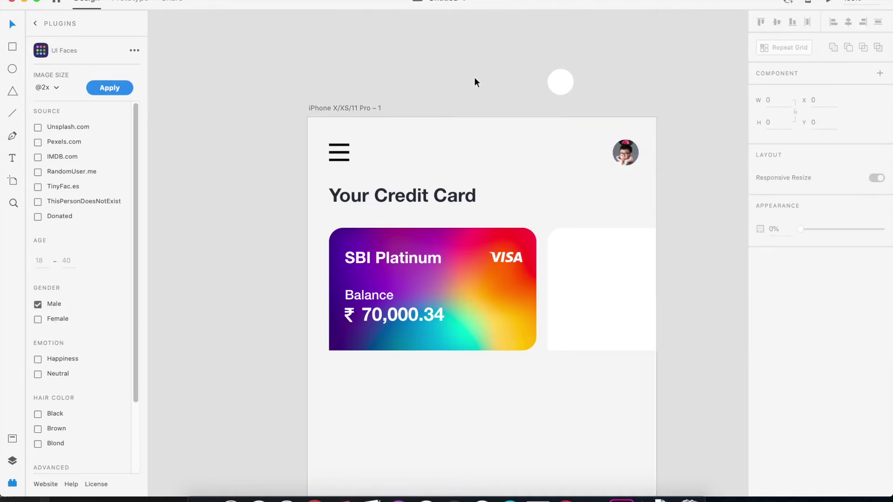
Place the spare white circle behind the avatar photo and shrink the photo to about 23 × 23 so a white rim surrounds it
mouse_move(558, 89)
left_mouse_down()
mouse_move(619, 157)
mouse_move(572, 91)
left_mouse_up()
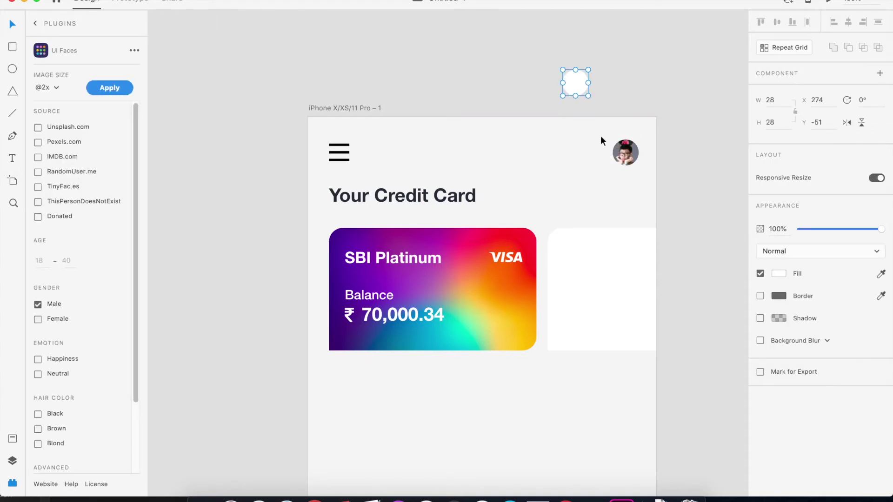
left_click(618, 152)
left_click_drag(575, 93, 616, 154)
left_click(630, 153)
right_click(629, 150)
left_click(665, 318)
left_click(693, 119)
scroll(618, 152, "up", 5)
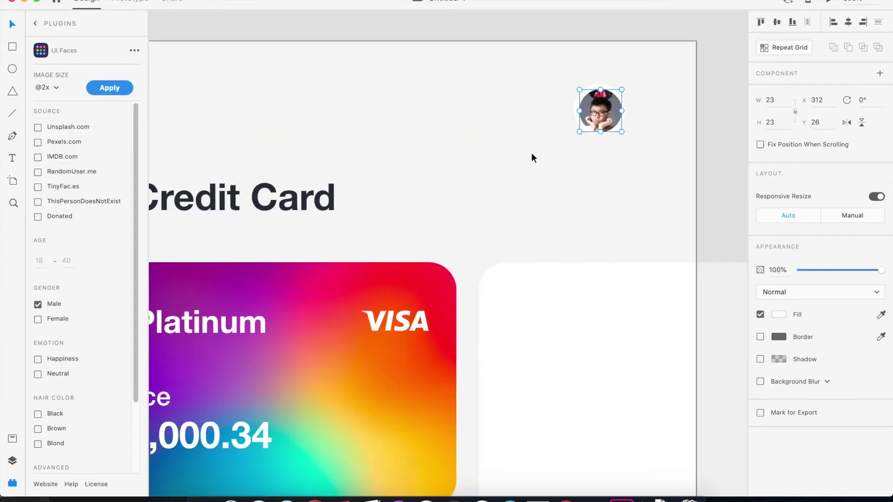
Align the avatar photo with the centre of the white circle behind it
left_click(573, 111, "shift")
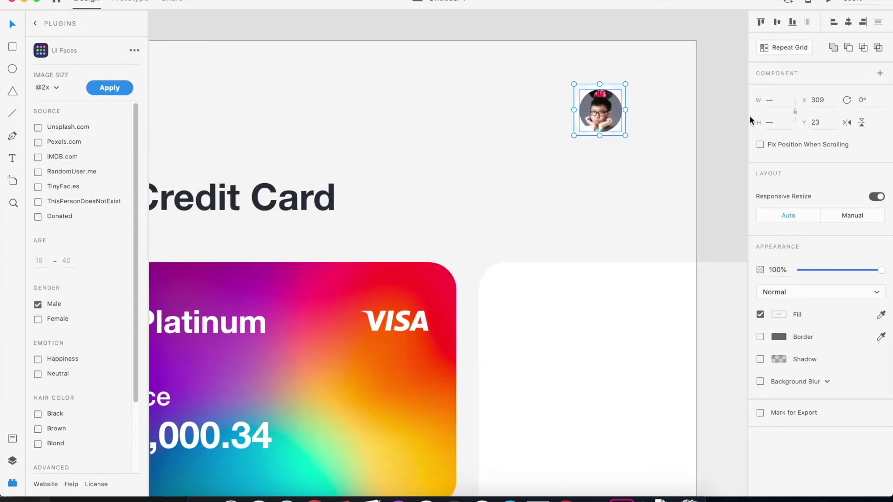
left_click(692, 163)
left_click(608, 122)
left_click(576, 108, "shift")
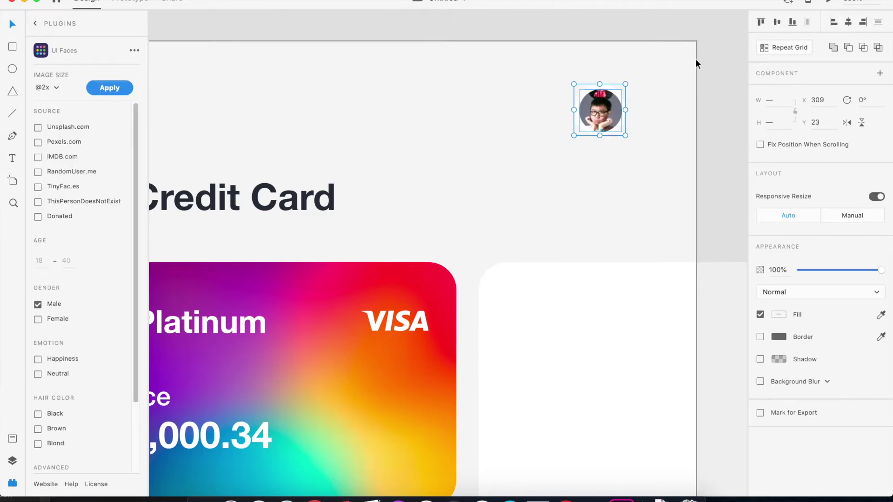
left_click(707, 146)
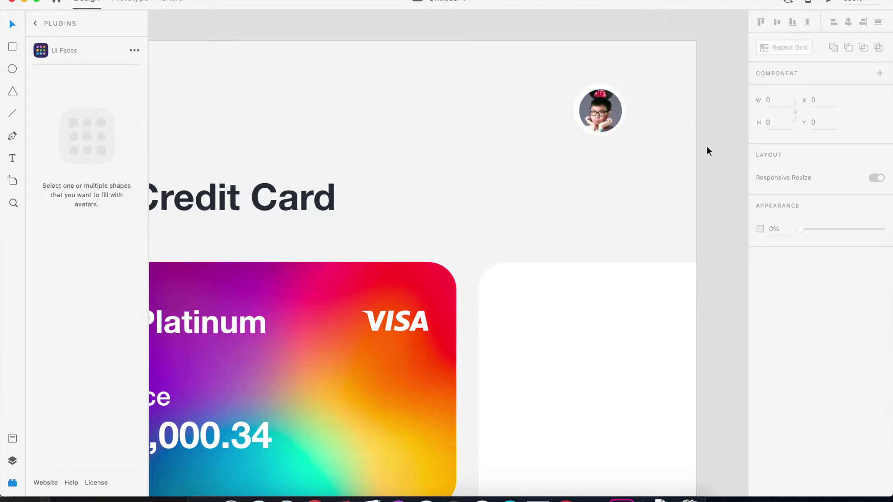
Adjust the photo inside the white circle, enlarge both slightly to about 29 × 29 overall and group them
scroll(707, 146, "up", 5)
left_click(590, 202)
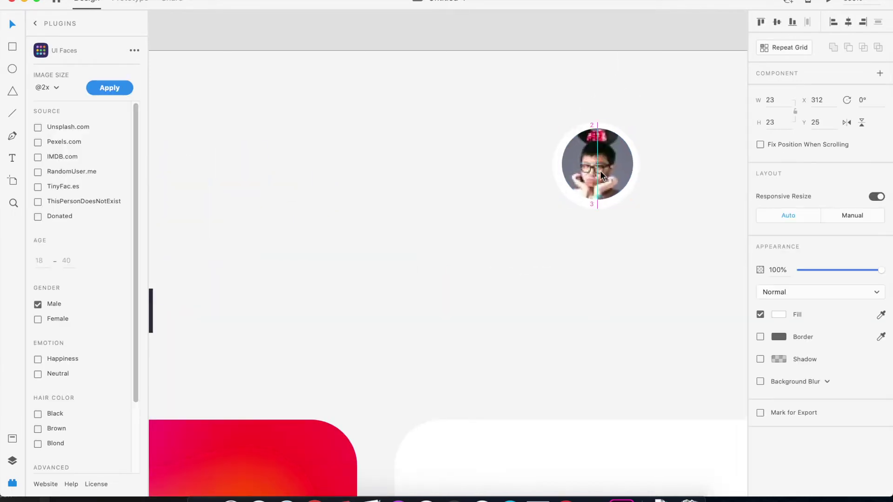
left_click(616, 199, "shift")
left_click_drag(640, 209, 643, 213)
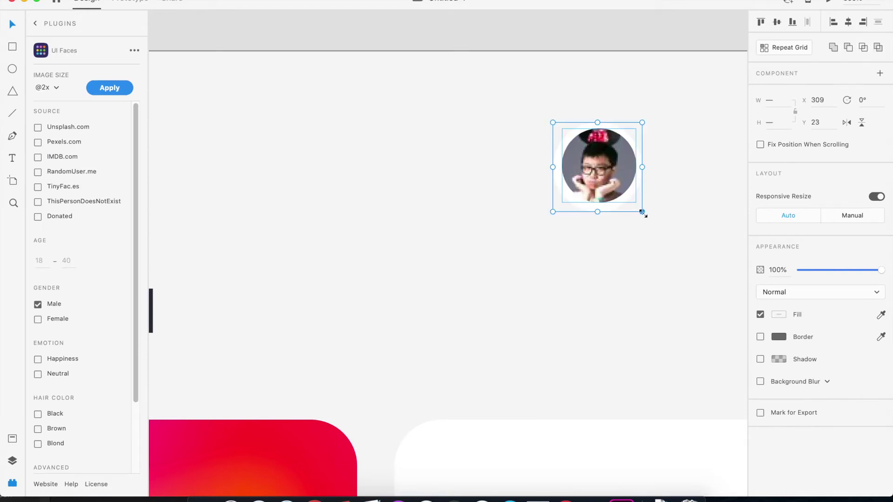
key("super+minus")
key("super+minus")
key("super+g")
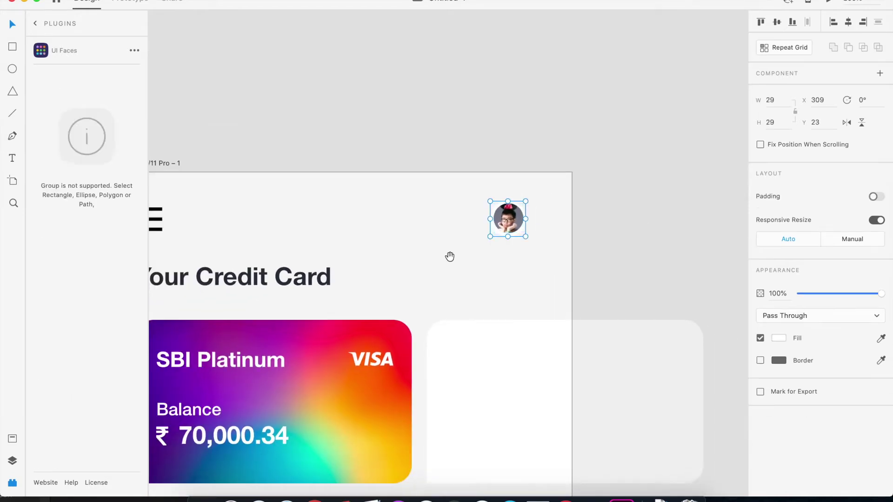
Move the avatar group closer to the artboard's upper-right corner and add a soft shadow to its white circle
scroll(594, 220, "left", 3)
left_click_drag(594, 220, 621, 221)
left_click(659, 216)
left_click(615, 216)
left_click(592, 223)
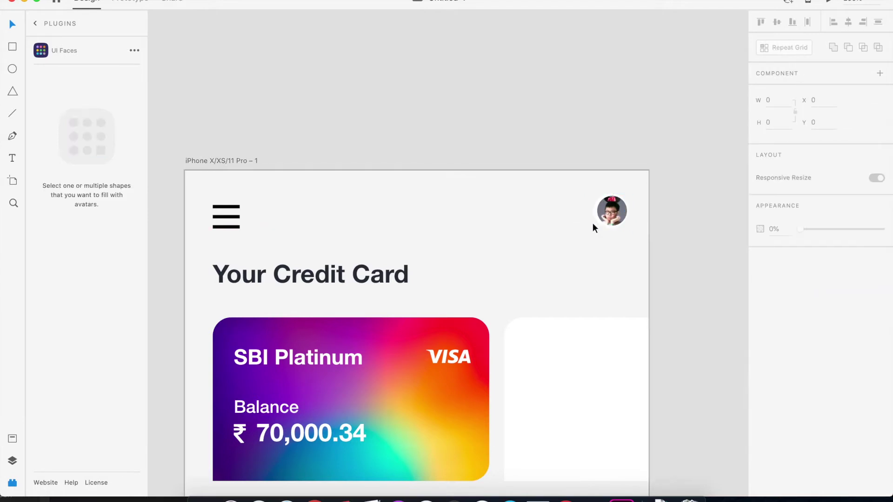
double_click(596, 221)
left_click(694, 254)
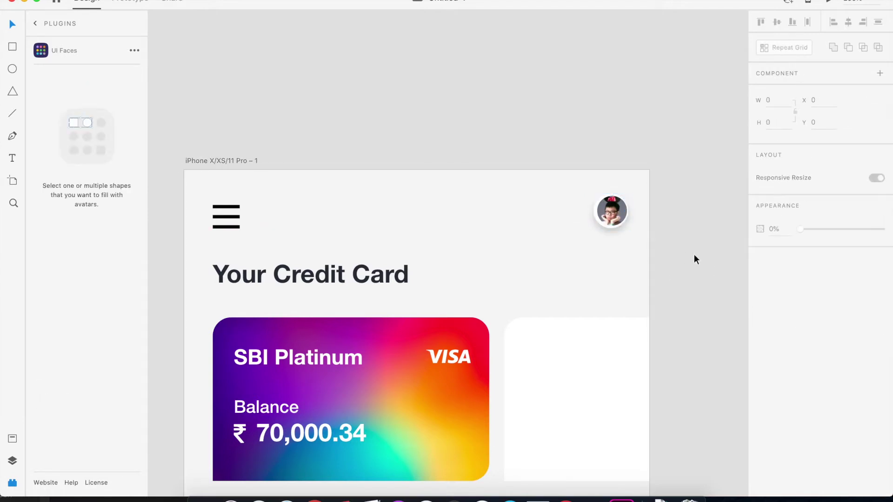
Re-centre the avatar photo inside its white circle
key("super+plus")
double_click(691, 202)
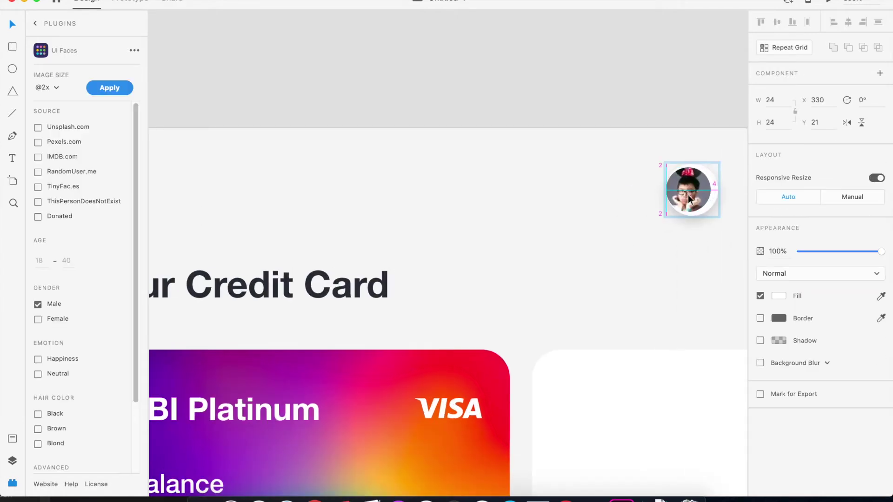
left_click(654, 105)
key("super+minus")
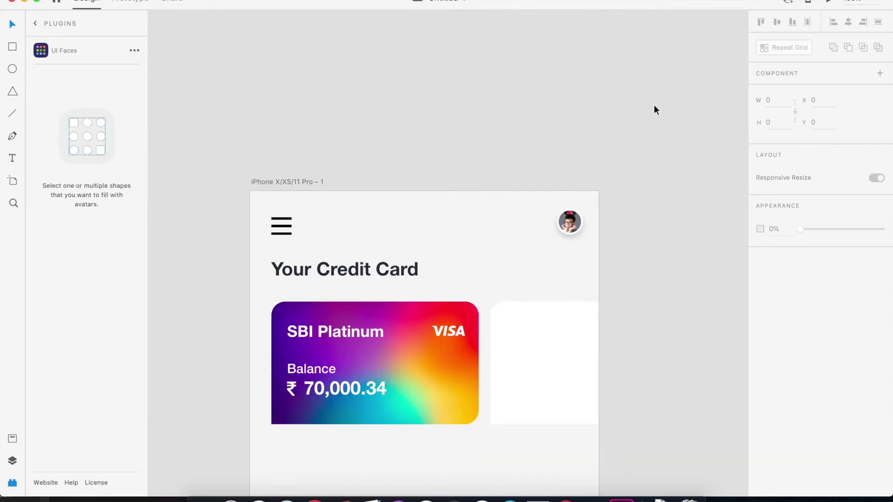
Shrink the menu icon slightly and align it vertically with the avatar
left_click_drag(572, 145, 602, 85)
left_click(319, 172)
left_click_drag(322, 167, 317, 168)
left_click(600, 171)
left_click(665, 153)
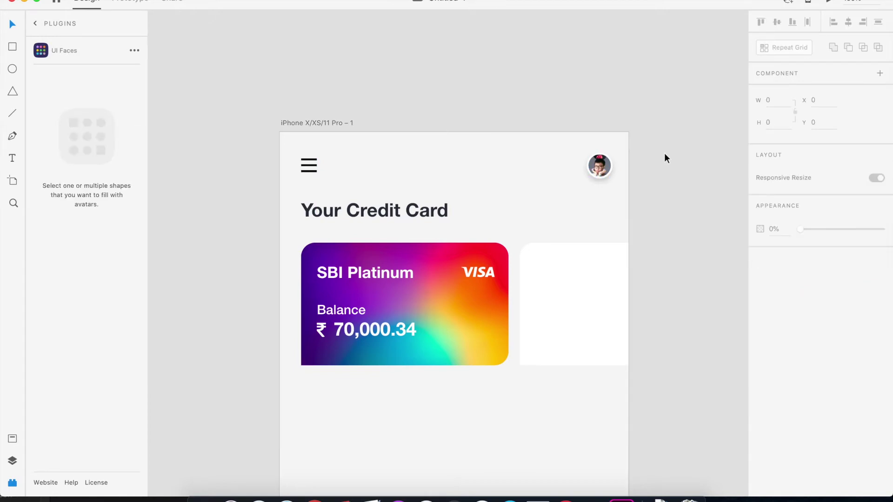
Change the fill of the blank second card to a pale lavender blue
key("super+minus")
left_click(537, 309)
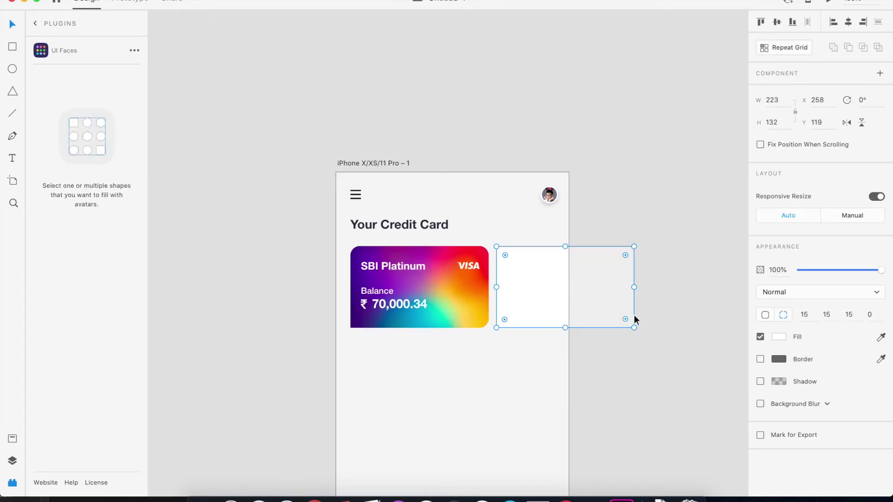
left_click(778, 336)
left_click(738, 317)
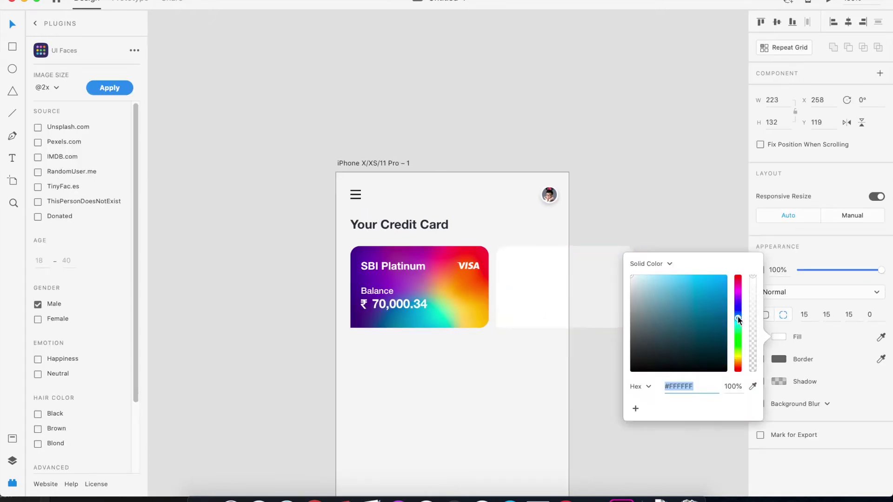
left_click(638, 279)
left_click_drag(738, 318, 739, 311)
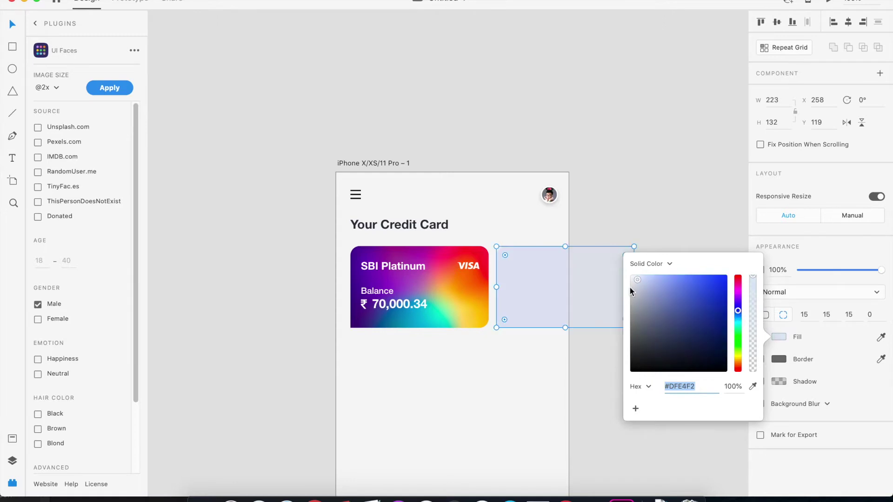
left_click(635, 275)
left_click(604, 197)
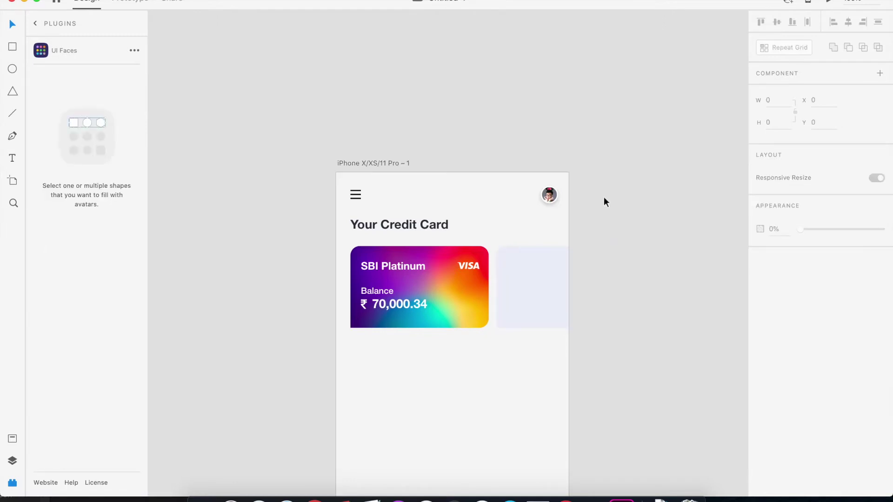
Duplicate the SBI Platinum card with its texts and Visa logo above the artboard
left_click(449, 320)
left_click_drag(343, 250, 560, 144)
key("super+z")
left_click_drag(415, 293, 523, 107)
Try to delete the lavender second card and the gradient background of the copied card
left_click(529, 295)
key("Delete")
left_click(566, 123)
key("Delete")
key("super+z")
double_click(574, 114)
key("Delete")
key("super+z")
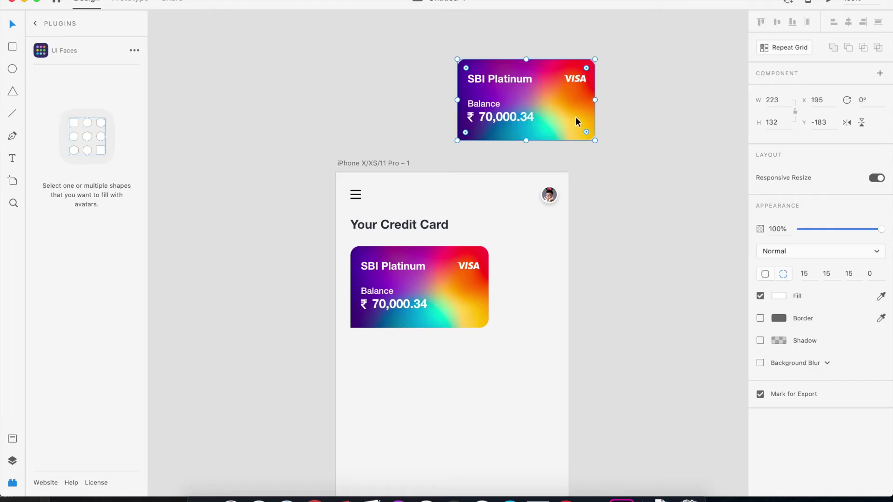
double_click(557, 115)
key("Delete")
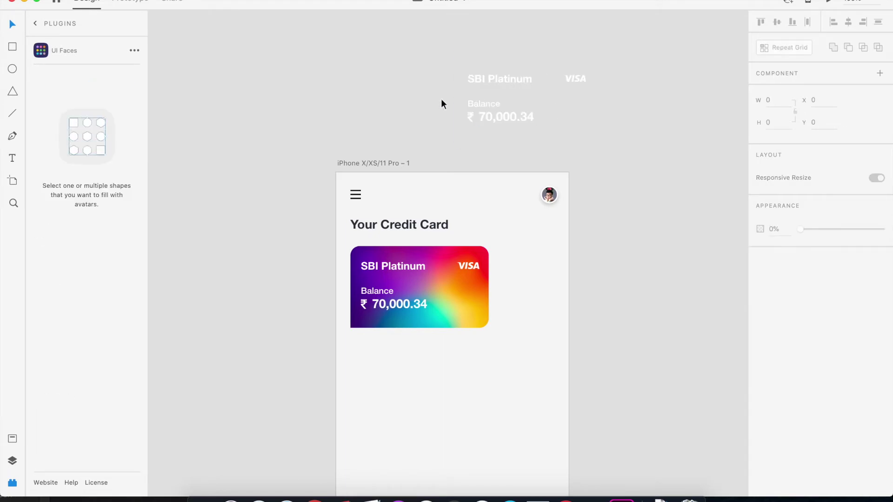
left_click_drag(427, 56, 544, 124)
key("super+z")
Try to move the copied card's gradient background away from its texts and look through its editing options
right_click(561, 120)
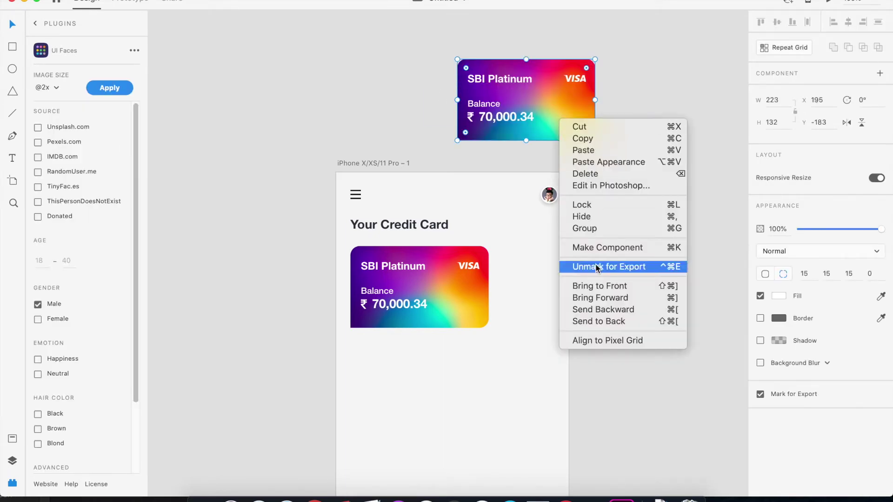
double_click(558, 121)
right_click(559, 122)
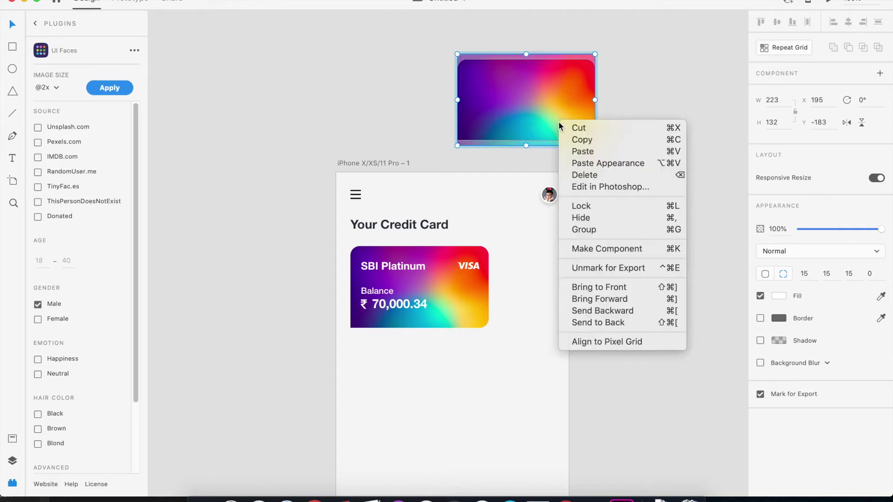
left_click(607, 116)
left_click_drag(501, 128, 412, 113)
right_click(413, 112)
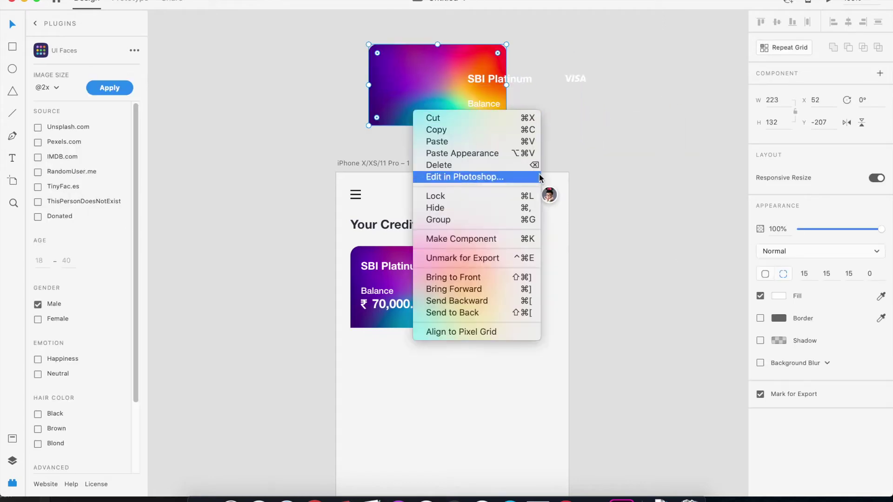
left_click(628, 249)
key("super+z")
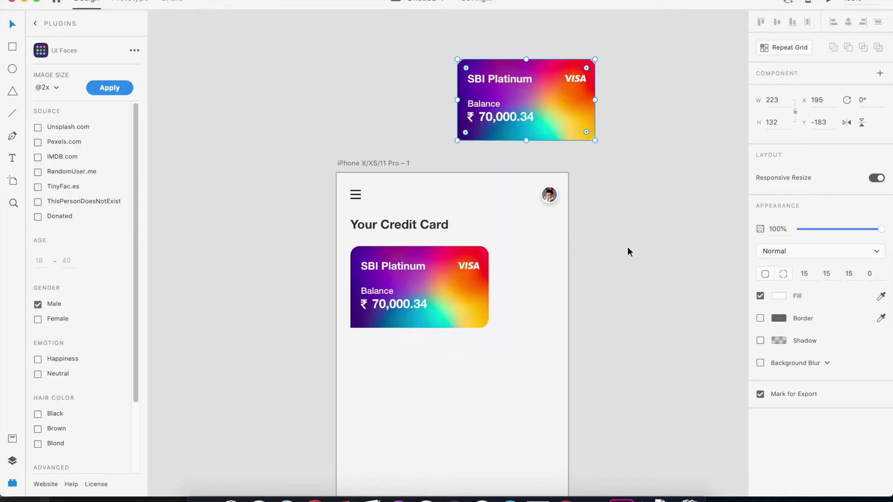
Shift the copied gradient background aside again and undo back through the deletion of the lavender second card
right_click(556, 132)
left_click(555, 110)
left_click_drag(554, 112, 425, 101)
right_click(406, 96)
left_click(642, 169)
key("super+z")
key("super+z")
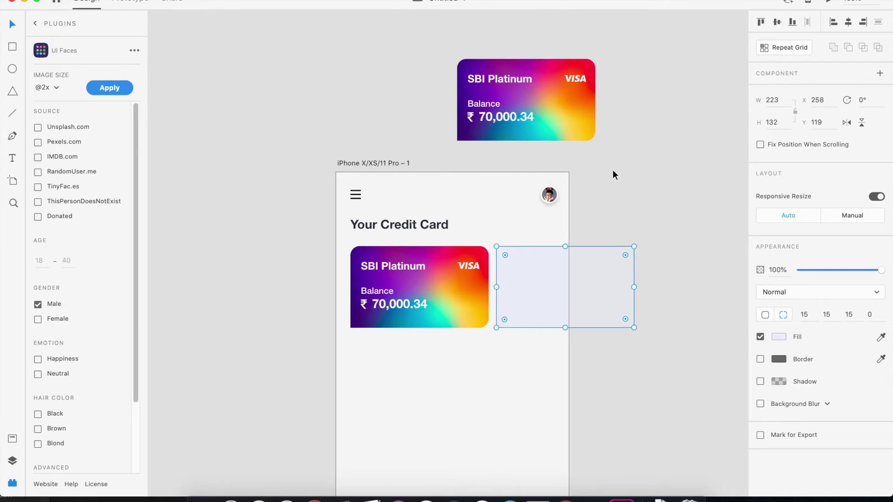
Group the copied "SBI Platinum" text, the 70,000.34 amount and the Visa logo, and move the group onto the lavender card
left_click(509, 81)
left_click(514, 117, "shift")
left_click(575, 79, "shift")
key("super+g")
left_click_drag(497, 83, 537, 268)
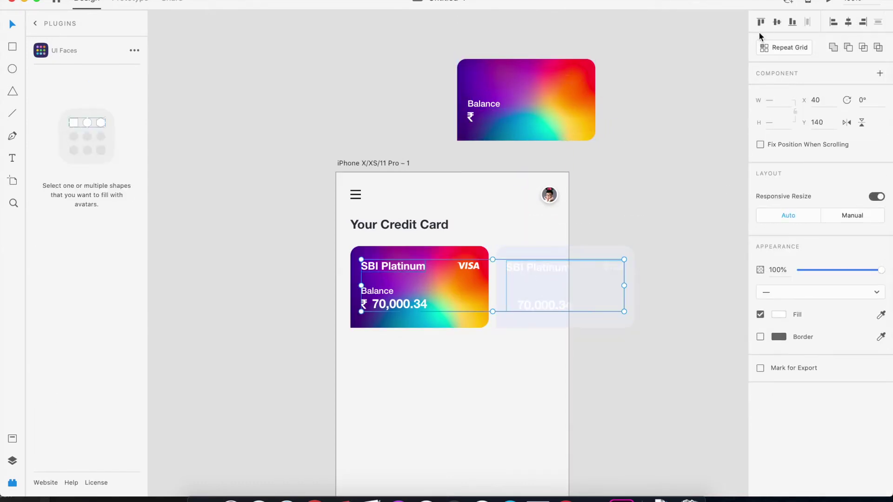
Recolour the grouped "SBI Platinum", 70,000.34 and Visa details on the lavender card to a light grey
left_click(642, 197)
left_click(516, 269)
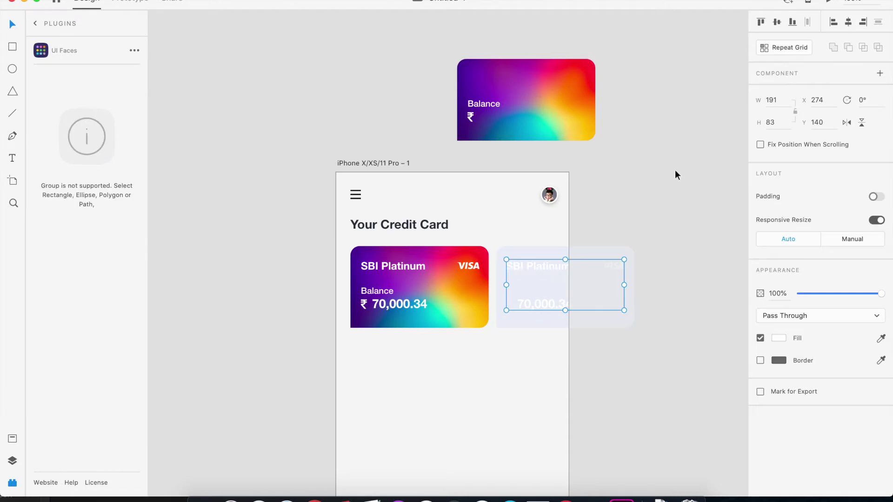
left_click(780, 340)
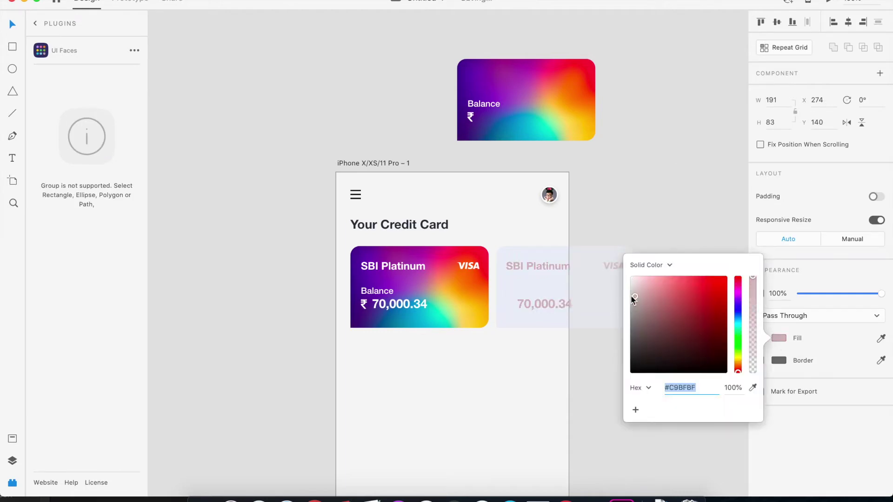
left_click(632, 223)
Move the copied "Balance" label and rupee symbol onto the lavender card, ungroup its details, and left-align the pieces with "SBI Platinum"
left_click_drag(487, 101, 535, 287)
left_click(540, 269)
right_click(540, 269)
left_click(578, 342)
left_click(629, 239)
left_click(531, 287)
left_click(536, 267, "shift")
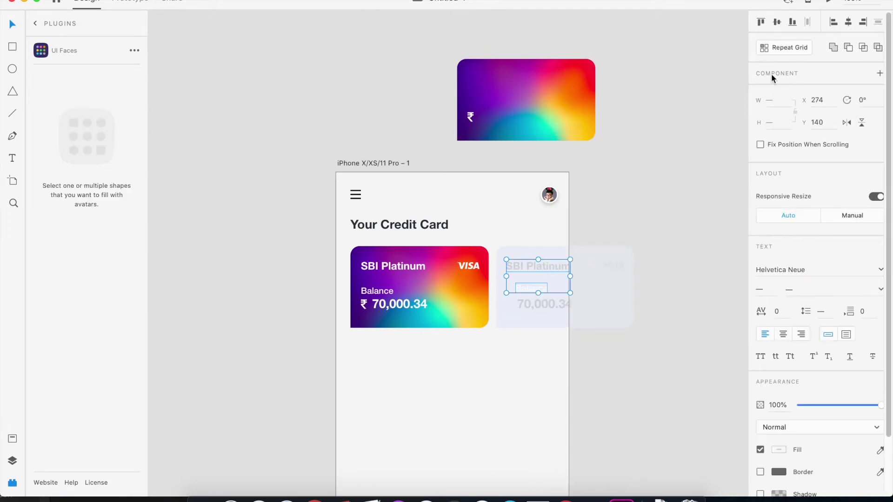
left_click_drag(467, 120, 514, 304)
left_click(835, 22)
left_click(685, 97)
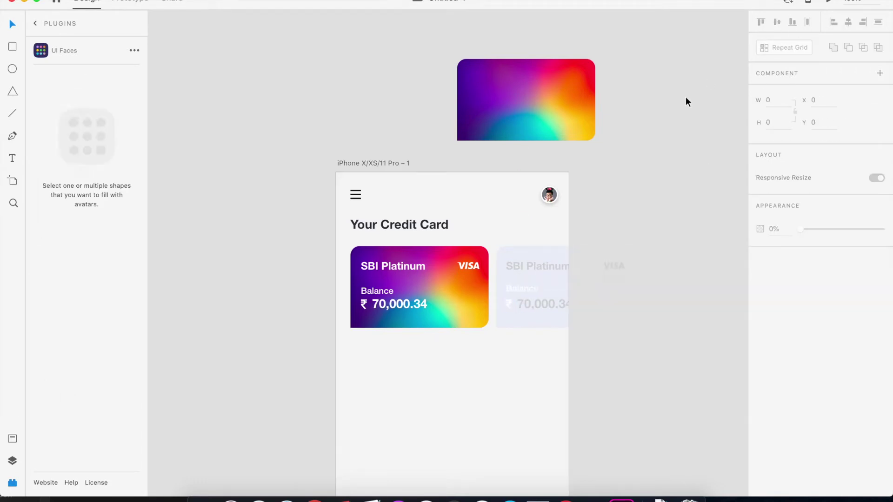
Change the second card's lavender fill to a very light neutral grey
key("super+plus")
scroll(596, 164, "down", 3)
scroll(596, 163, "right", 2)
left_click(500, 242)
left_click(605, 251)
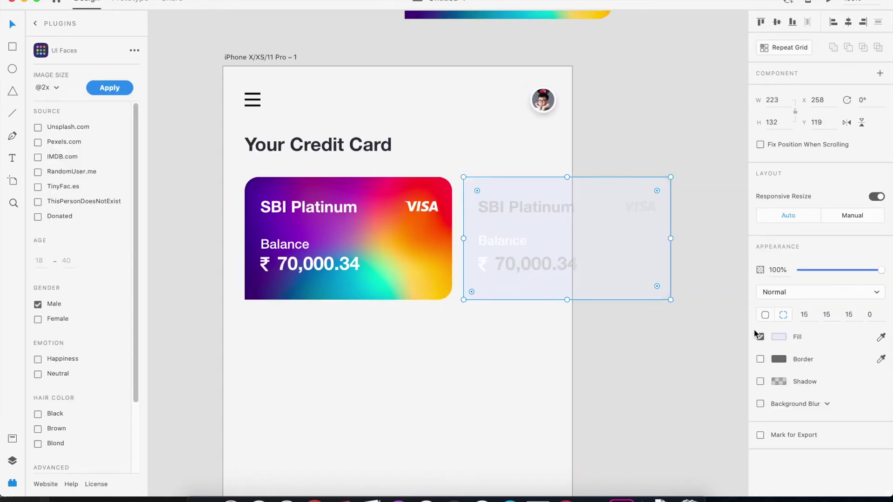
left_click(778, 337)
left_click_drag(640, 281, 626, 280)
left_click(631, 146)
Set the second card's "SBI Platinum" and 70,000.34 texts to grey #C1C1C1 and save that colour as a swatch
left_click(509, 239)
left_click(492, 258)
left_click(532, 209)
left_click(542, 263, "shift")
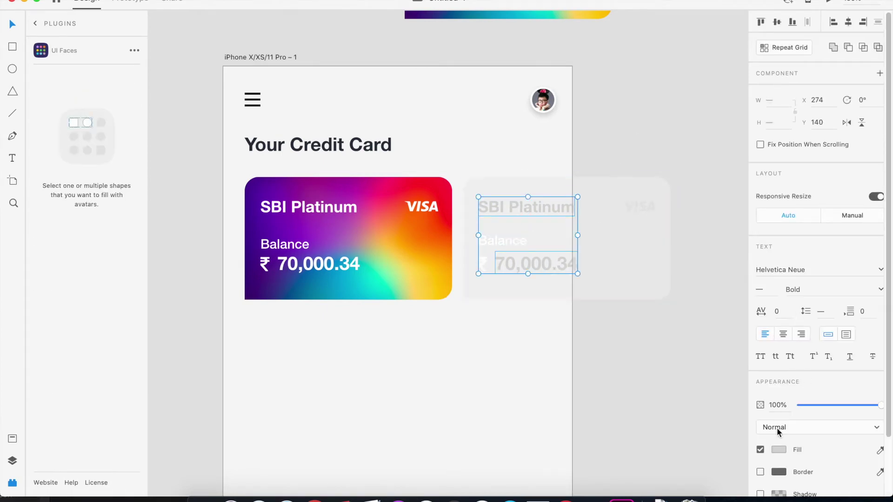
left_click(778, 450)
left_click(630, 365)
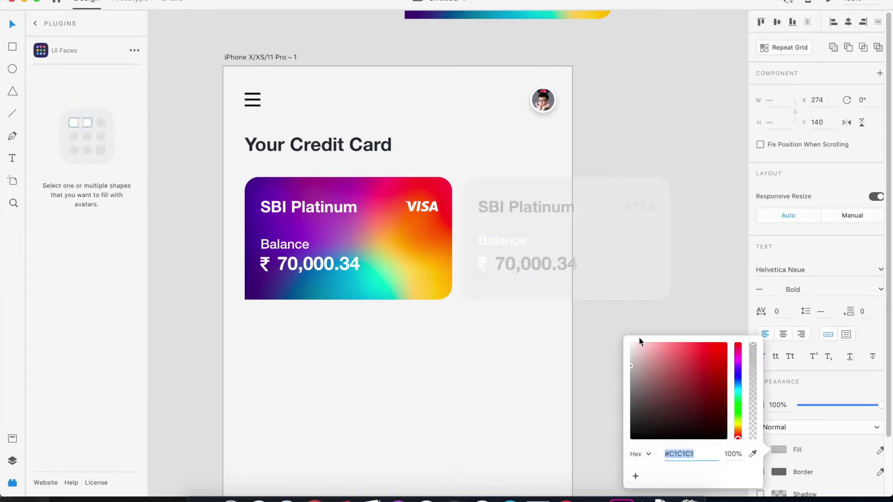
left_click(635, 475)
Apply the saved #C1C1C1 swatch to the second card's "Balance" label and rupee symbol
left_click(509, 243)
left_click(482, 264, "shift")
left_click(605, 138)
left_click(508, 241)
left_click(777, 451)
left_click(646, 474)
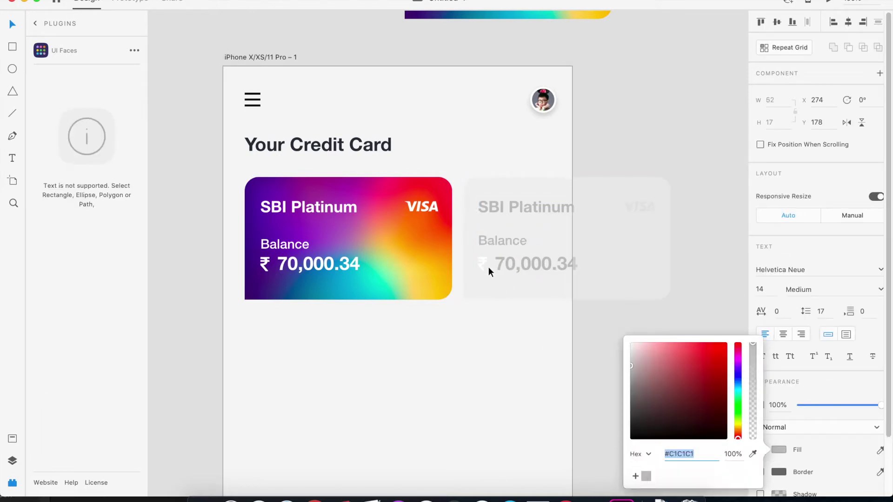
left_click(488, 266)
left_click(481, 265)
left_click(780, 315)
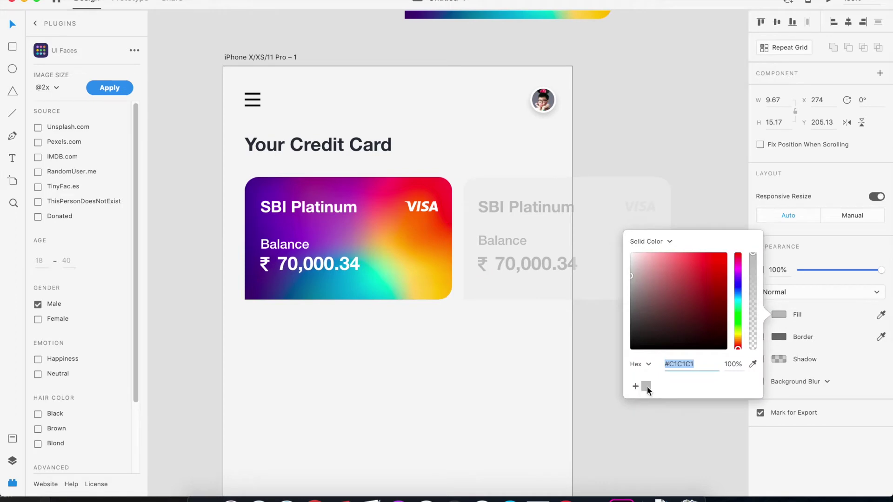
left_click(644, 387)
left_click(651, 420)
Draw a white circle about 251 by 251 on the empty canvas beside the artboard and remove its border
key("super+minus")
key("super+minus")
key("super+equal")
left_click_drag(487, 352, 514, 282)
left_click(441, 301)
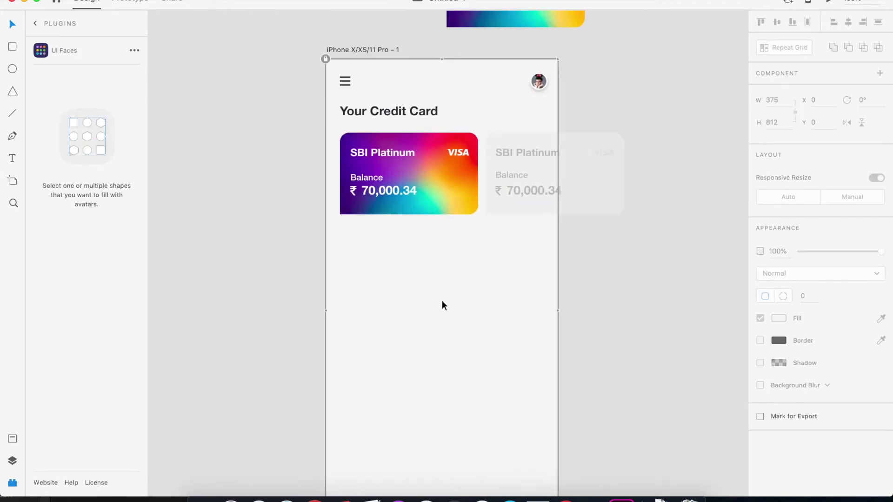
scroll(428, 279, "down", 3)
scroll(201, 148, "left", 5)
scroll(201, 149, "down", 2)
left_click_drag(273, 144, 430, 328)
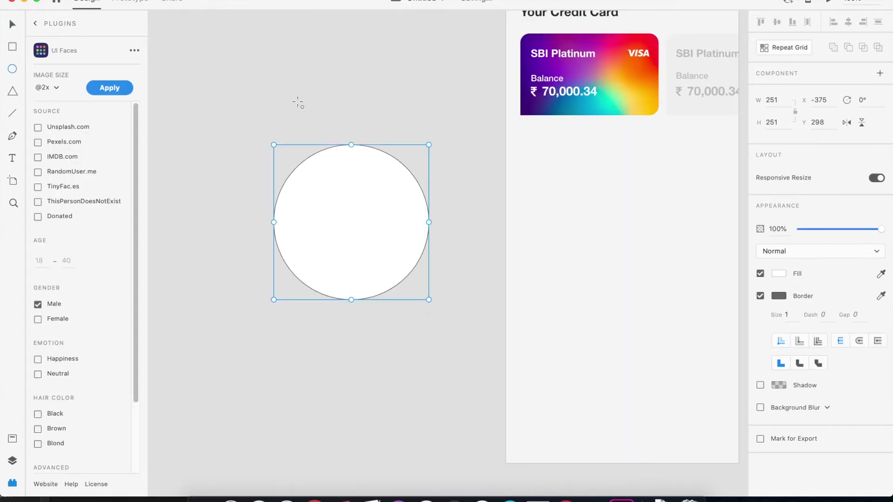
left_click(760, 296)
Move the white circle down and closer to the artboard, to about X -282, Y 396
key("space")
left_click_drag(325, 116, 205, 114)
left_click_drag(258, 199, 437, 220)
key("super+z")
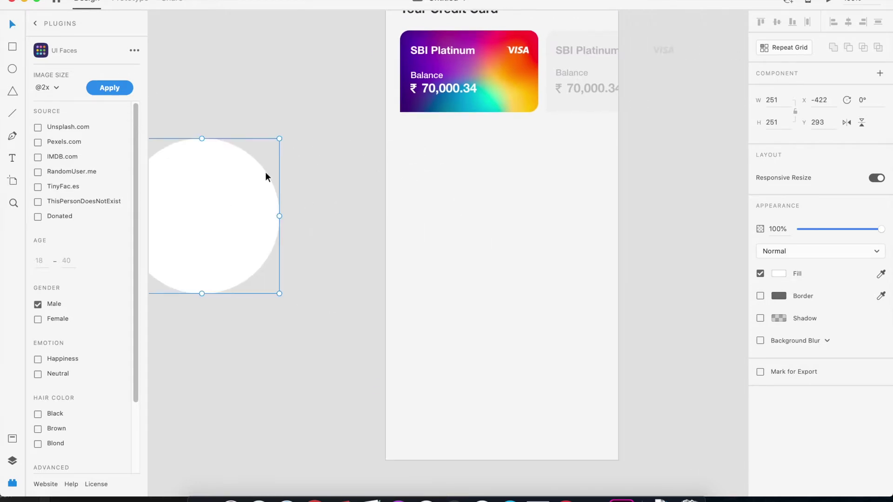
left_click_drag(253, 182, 336, 247)
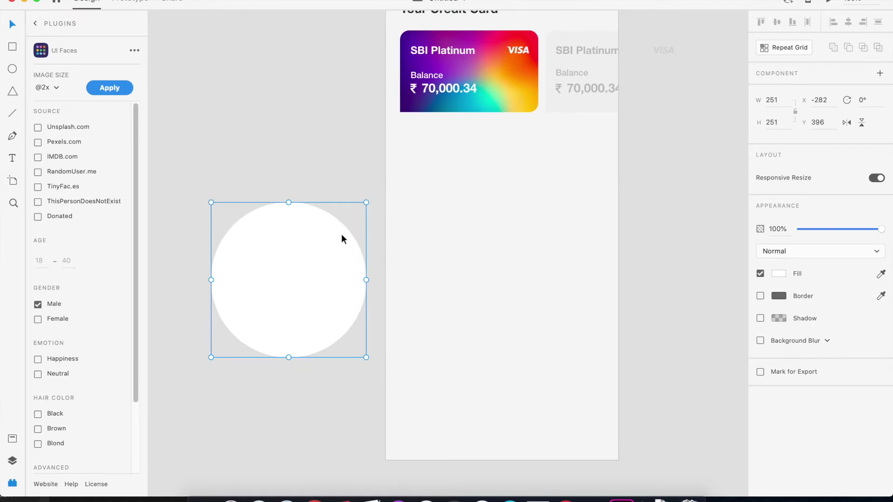
Duplicate the "Your Credit Card" heading below the cards, change its text to "Your Budgets" and set its size to 14
scroll(361, 140, "up", 3)
left_click_drag(419, 55, 412, 187)
double_click(412, 187)
type("Your Bud")
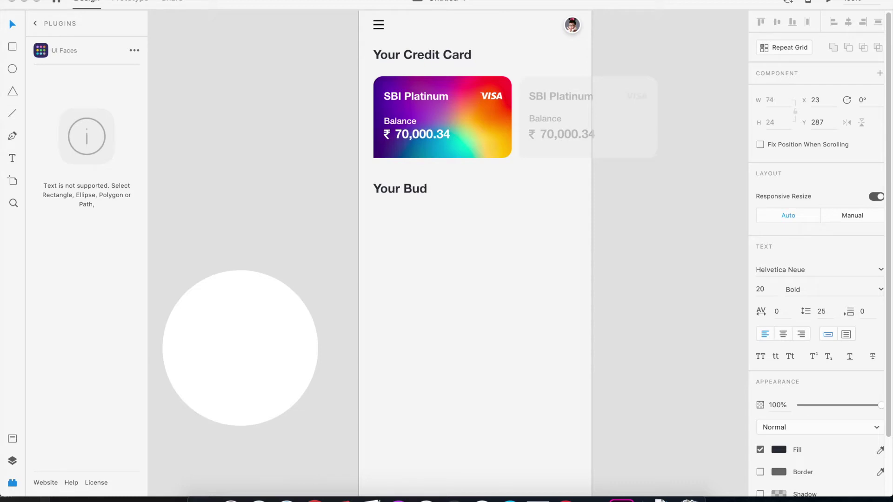
key("super+a")
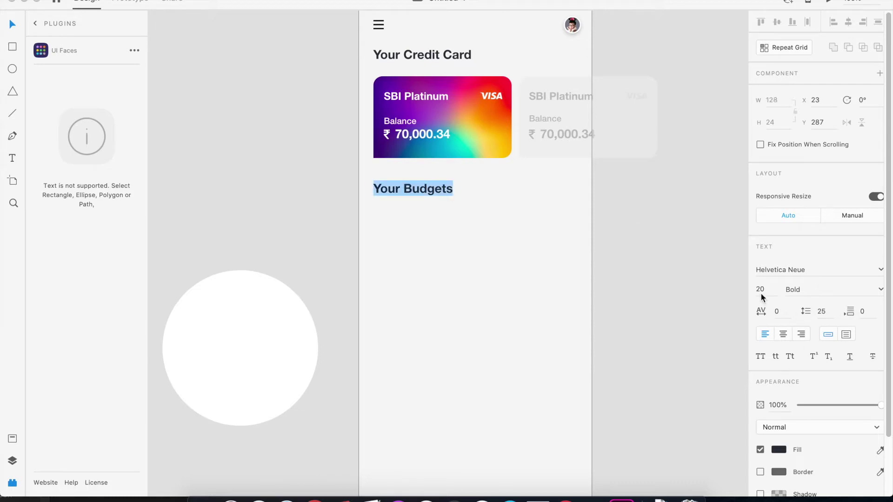
left_click(761, 289)
type("10")
key("Return")
key("Escape")
Duplicate the "Your Budgets" text just below itself, change the copy to "30,000" and indent it slightly
left_click_drag(413, 189, 415, 195)
double_click(415, 195)
type("30")
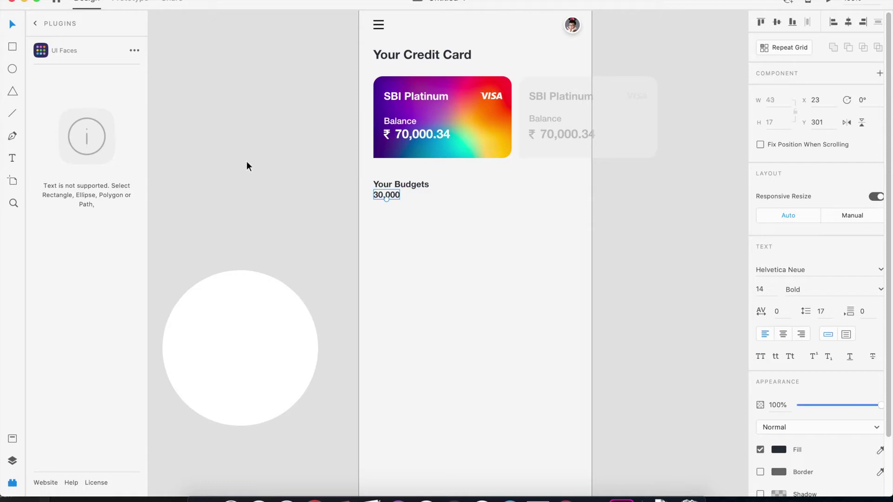
left_click_drag(397, 198, 407, 201)
left_click(387, 139)
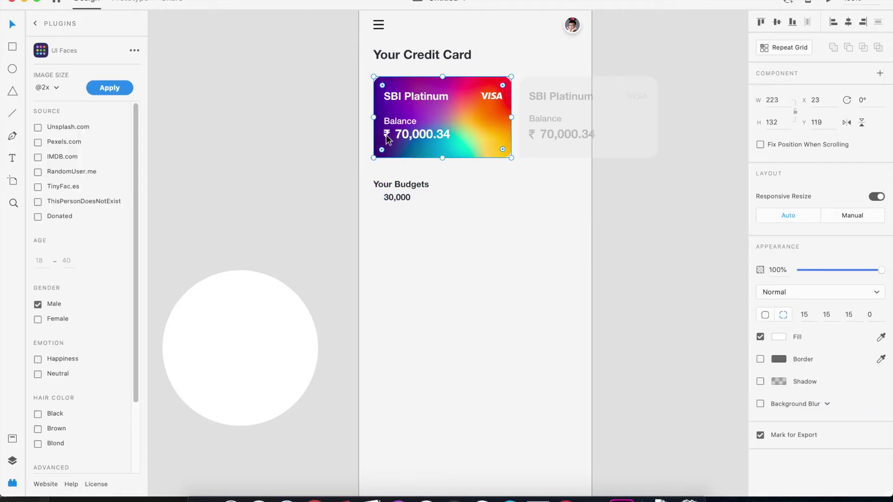
Copy the second card's rupee symbol and place the copy in front of the 30,000 amount
left_click(567, 167)
left_click(531, 135)
double_click(532, 133)
key("super+c")
left_click(294, 206)
key("super+v")
left_click(628, 198)
left_click_drag(531, 135, 378, 198)
Set the "Your Credit Card" heading's fill to #1F2634 and save that colour as a swatch
left_click(404, 187)
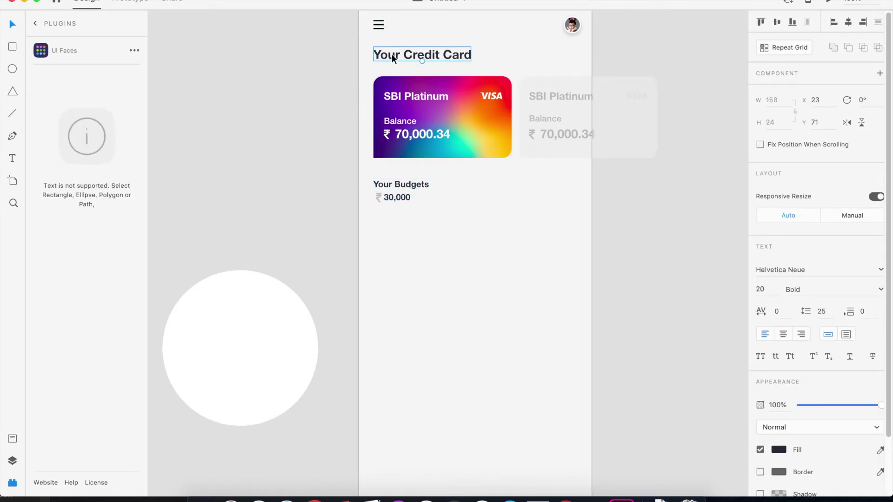
left_click(779, 451)
left_click_drag(663, 419, 670, 416)
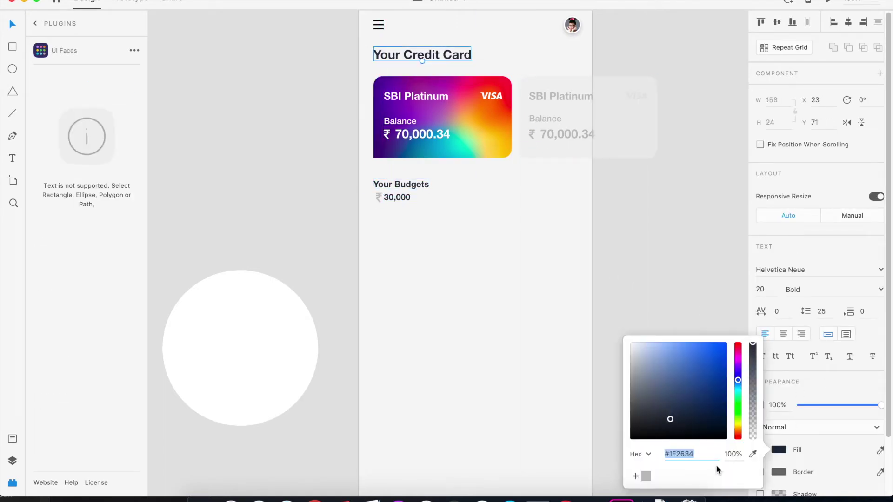
left_click(636, 477)
Apply the saved dark swatch to the "Your Budgets" text, the 30,000 amount and its rupee symbol
left_click(406, 189)
left_click(779, 451)
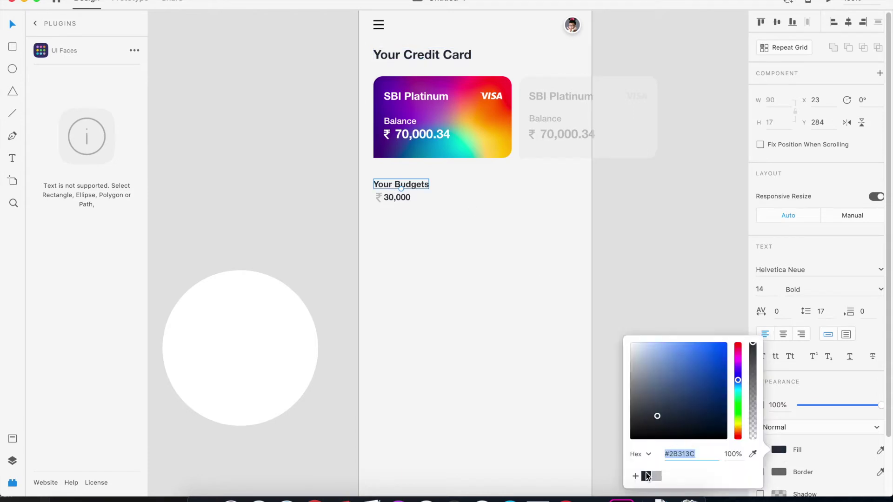
left_click(400, 197)
left_click(378, 197, "shift")
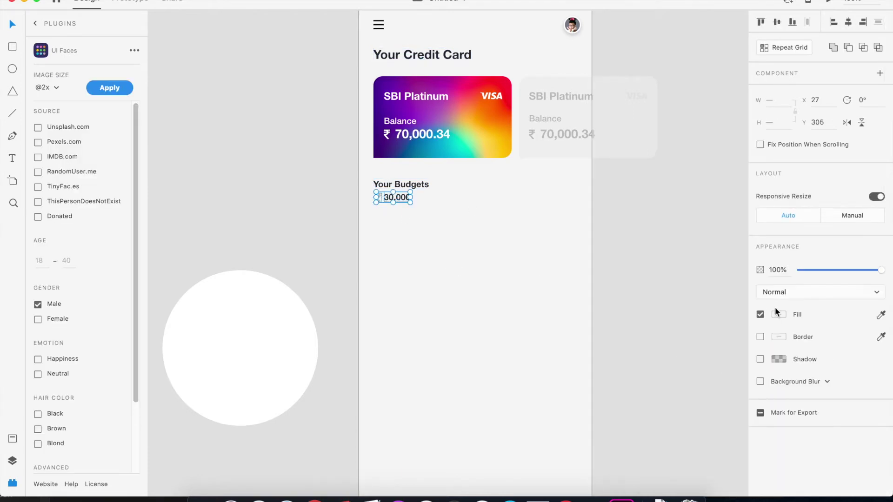
left_click(779, 315)
left_click(646, 386)
left_click(321, 217)
Shift the 30,000 amount to the right and shrink the rupee symbol in front of it to suit the digits
key("super+plus")
left_click_drag(326, 220, 425, 276)
left_click_drag(443, 197, 450, 197)
left_click_drag(392, 188, 409, 202)
scroll(412, 201, "up", 5)
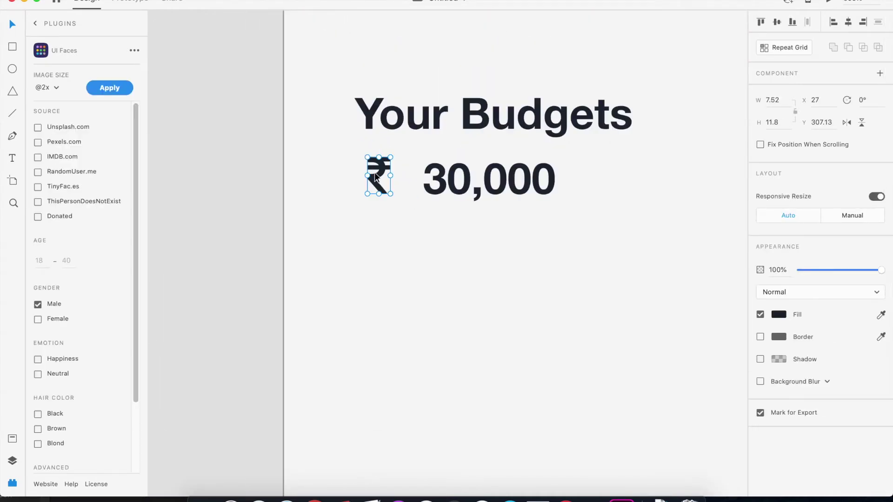
left_click_drag(393, 180, 403, 196)
left_click(407, 125, "shift")
left_click(706, 107)
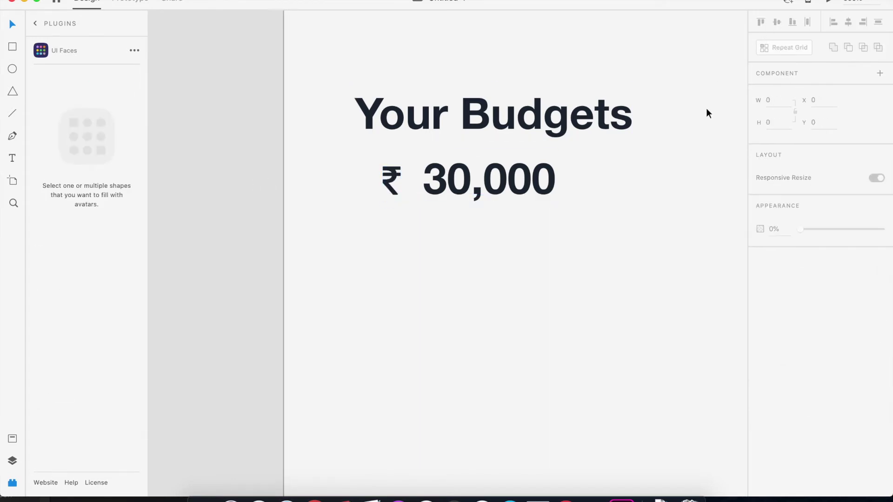
Left-align the rupee symbol with the "Your Budgets" text and move the 30,000 amount close beside it
left_click(535, 116)
left_click(390, 183, "shift")
left_click(831, 22)
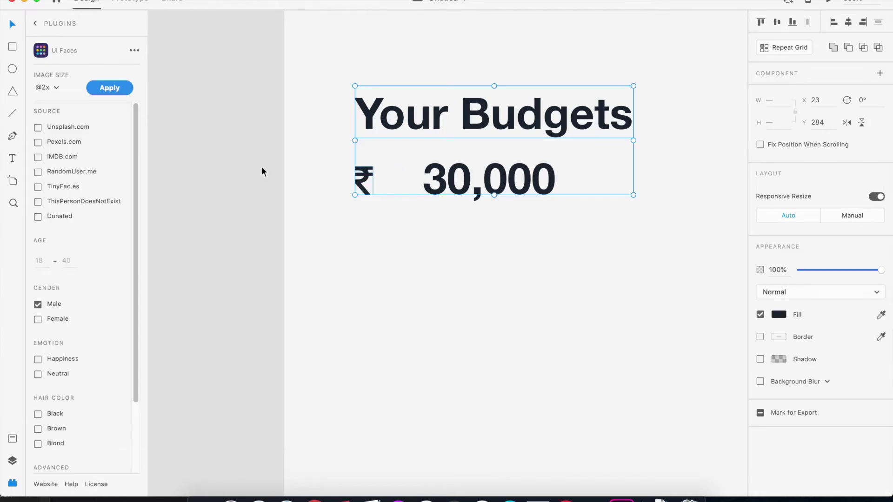
left_click_drag(443, 186, 413, 186)
key("super+minus")
key("super+minus")
key("super+minus")
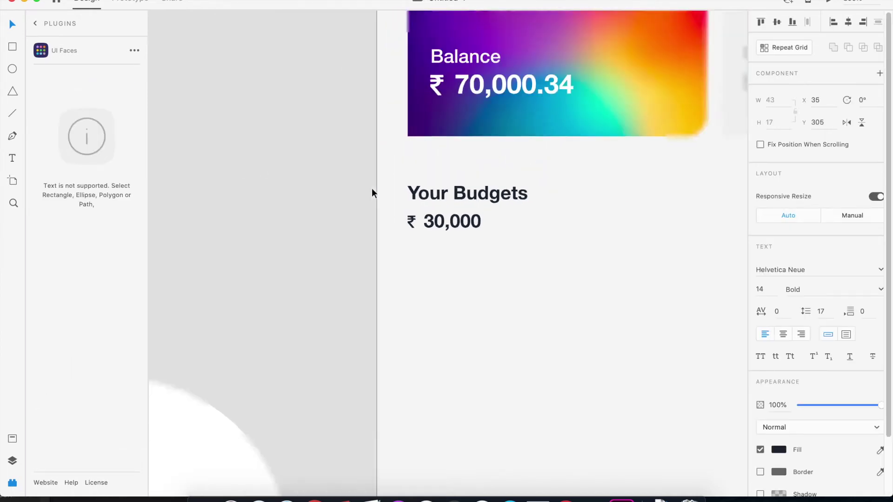
Duplicate "Your Budgets" toward the artboard's right side and change the copy's text to "Add Budget"
scroll(372, 187, "down", 3)
key("super+minus")
left_click(460, 176)
left_click_drag(441, 174, 600, 177, "alt")
double_click(600, 177)
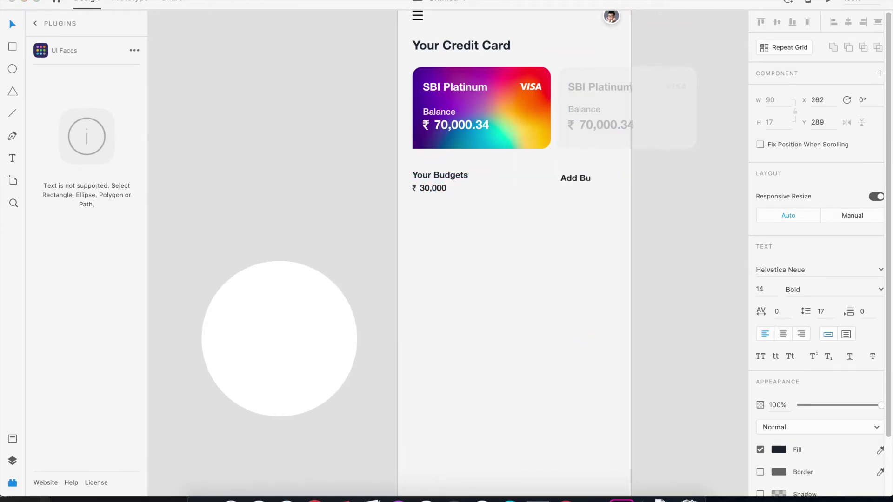
key("Escape")
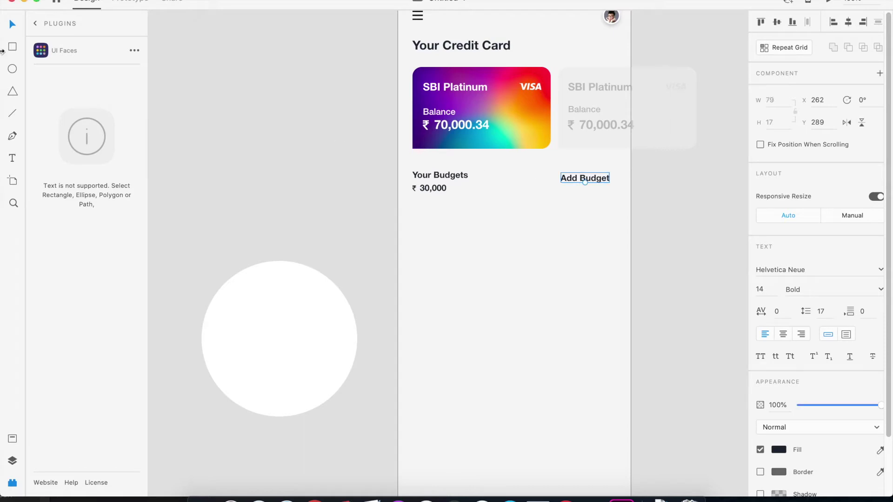
Draw a white bordered rectangle about 341 by 96 below the budget texts, nearly spanning the artboard's width
mouse_move(410, 223)
left_mouse_down()
mouse_move(559, 296)
mouse_move(632, 283)
mouse_move(620, 282)
left_mouse_up()
left_click(12, 28)
left_click(537, 289)
left_click(547, 268)
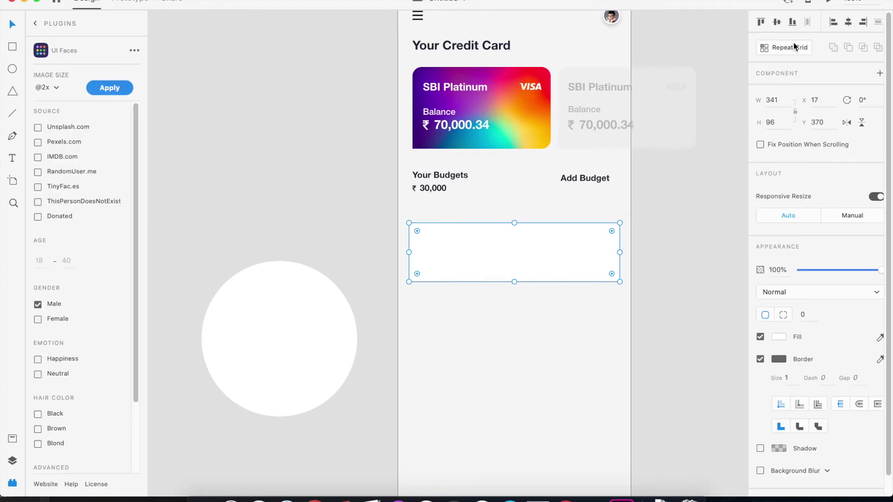
Left-align the "Your Credit Card" heading and the gradient card background with the white rectangle
left_click(436, 186, "shift")
left_click(437, 178, "shift")
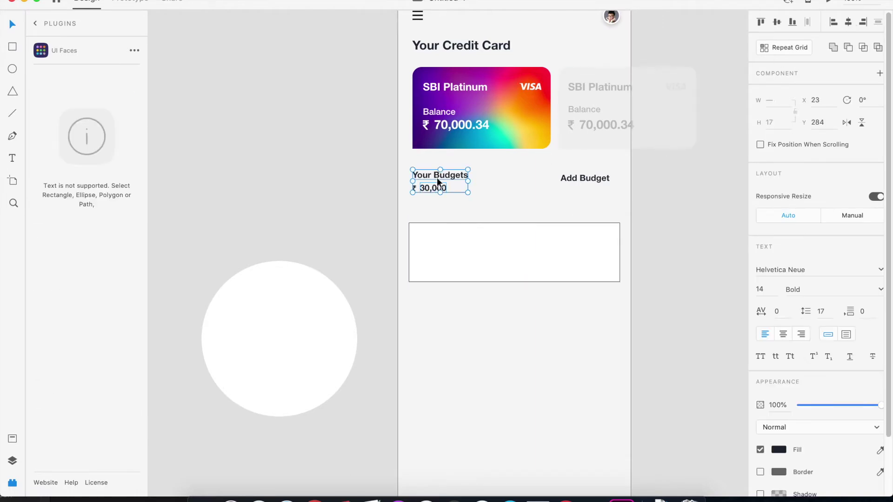
left_click(650, 167)
left_click(458, 46)
left_click(494, 109, "shift")
left_click(566, 243, "shift")
left_click(833, 24)
left_click(333, 151)
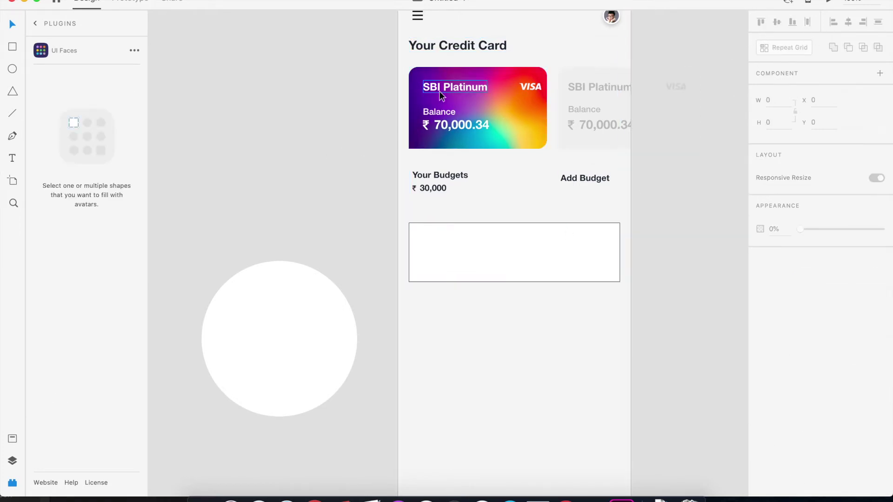
Group the gradient card's texts, rupee symbol and Visa logo and nudge the group 10 px to the left
double_click(437, 125)
left_click(424, 124, "shift")
left_click(531, 86, "shift")
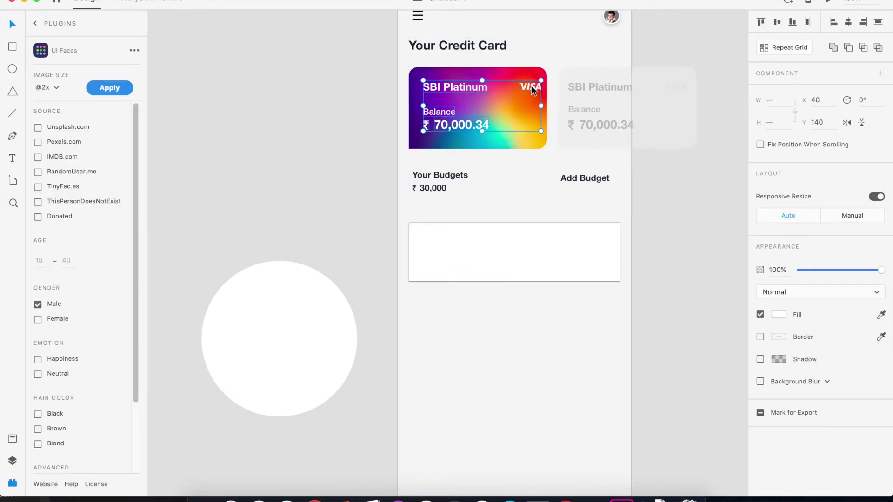
key("super+g")
key("shift+Left")
Left-align the "Your Budgets" and 30,000 block with the white rectangle and move "Add Budget" to the rectangle's right edge
left_click(436, 190)
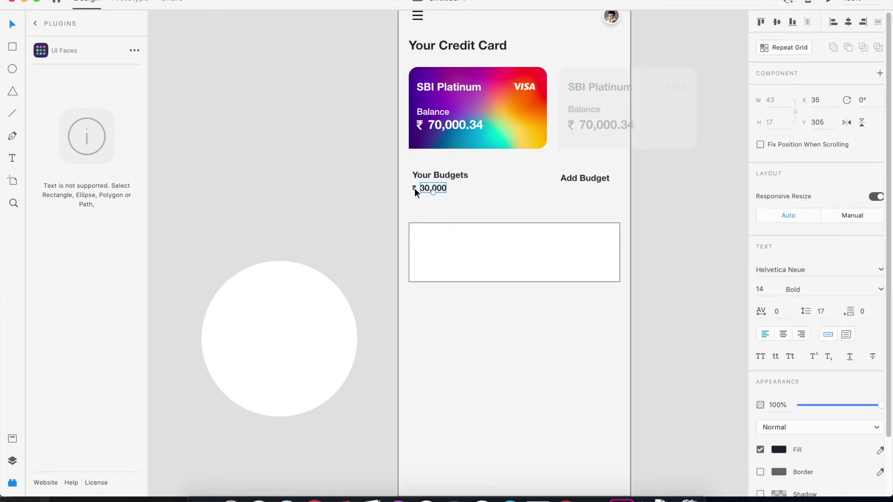
left_click(413, 188, "shift")
left_click(458, 177, "shift")
left_click(462, 241, "shift")
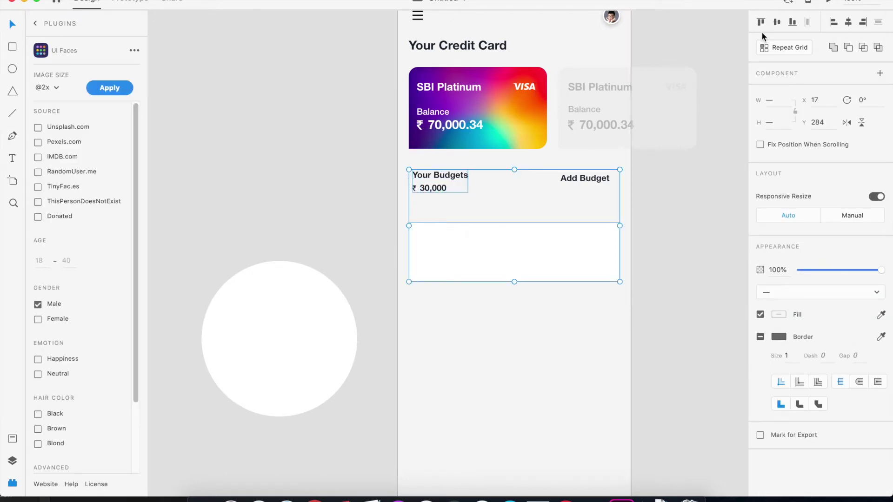
left_click(834, 22)
key("Escape")
mouse_move(608, 177)
left_mouse_down()
mouse_move(596, 178)
mouse_move(608, 181)
left_mouse_up()
Left-align the hamburger menu icon with the white rectangle and line up the profile picture with the rectangle's right edge
scroll(465, 130, "up", 3)
left_click(422, 82)
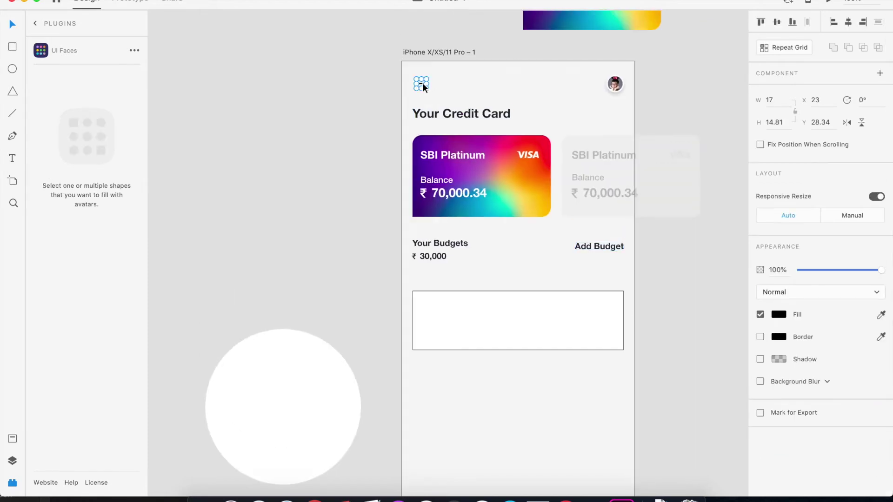
left_click(465, 293, "shift")
left_click(831, 22)
mouse_move(642, 96)
left_mouse_down()
mouse_move(593, 76)
mouse_move(626, 97)
left_mouse_up()
left_click(615, 302, "shift")
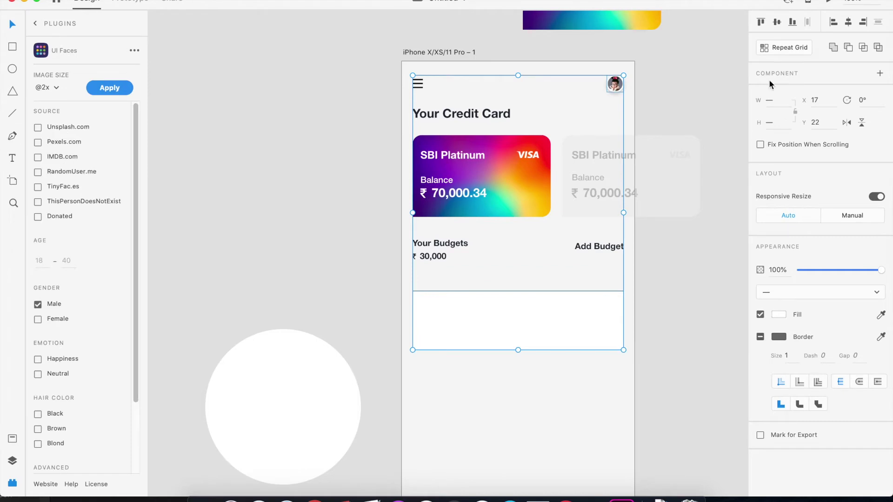
Delete the white bordered rectangle below the budget texts
key("Escape")
left_click(544, 347)
key("Delete")
Change the "Add Budget" text colour to blue #546EA3
left_click_drag(545, 346, 551, 295)
left_click(599, 196)
left_click(779, 449)
left_click_drag(671, 419, 677, 378)
left_click(660, 253)
left_click(599, 196)
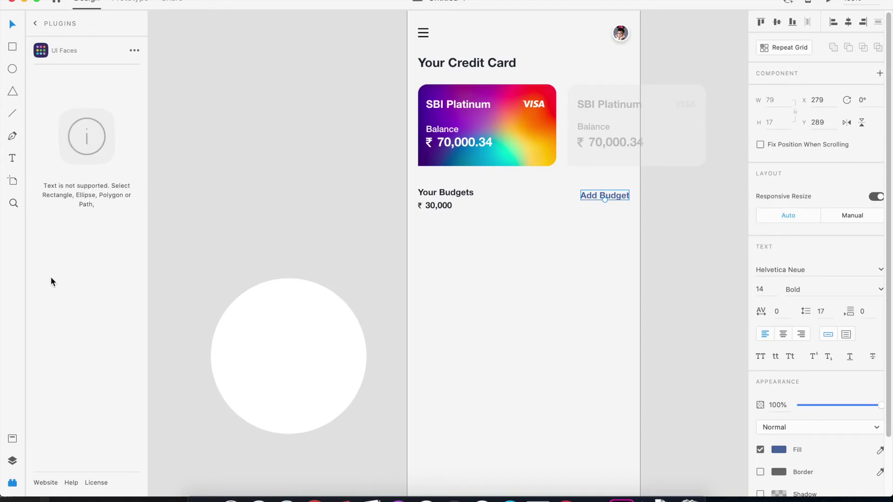
Search the Icons 4 Design plugin for "plus", insert the Awesome plus icon and place it just before "Add Budget"
left_click(35, 25)
left_click(71, 125)
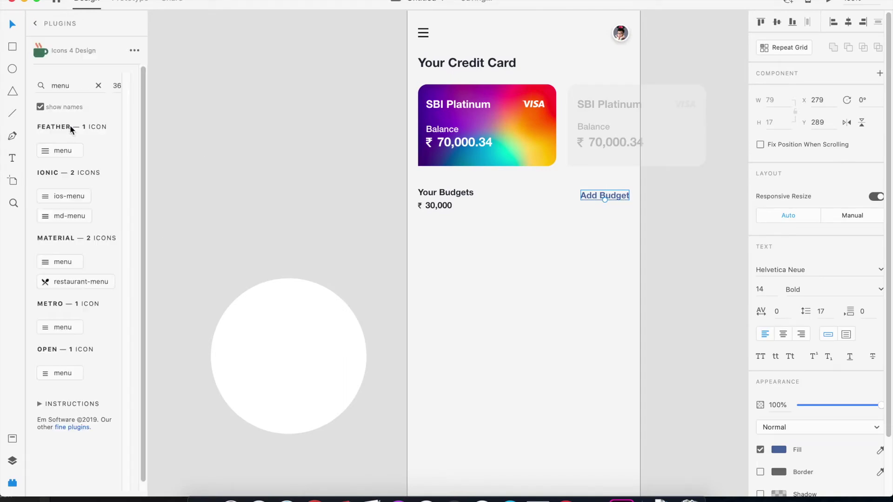
type("plus")
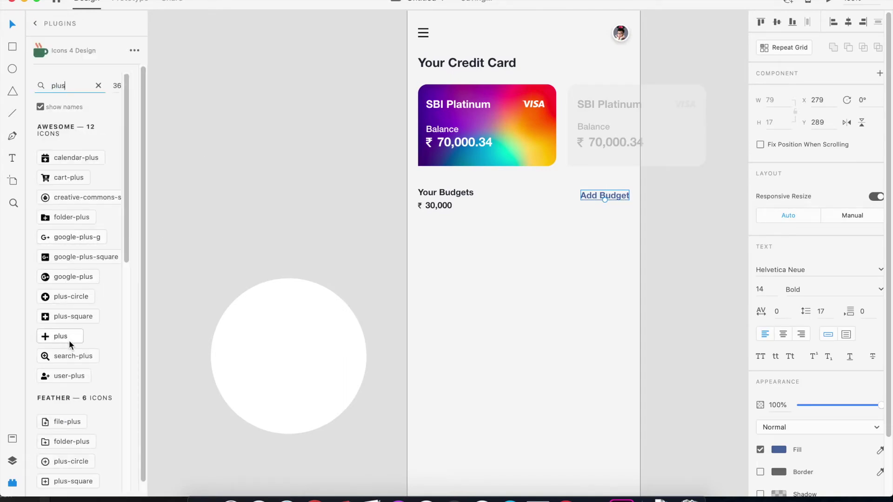
left_click(60, 336)
left_click_drag(416, 20, 496, 226)
key("super+plus")
left_click_drag(576, 180, 597, 186)
Fill the plus icon with the same blue as "Add Budget" and hide the plugins
left_click(621, 192)
left_click(778, 450)
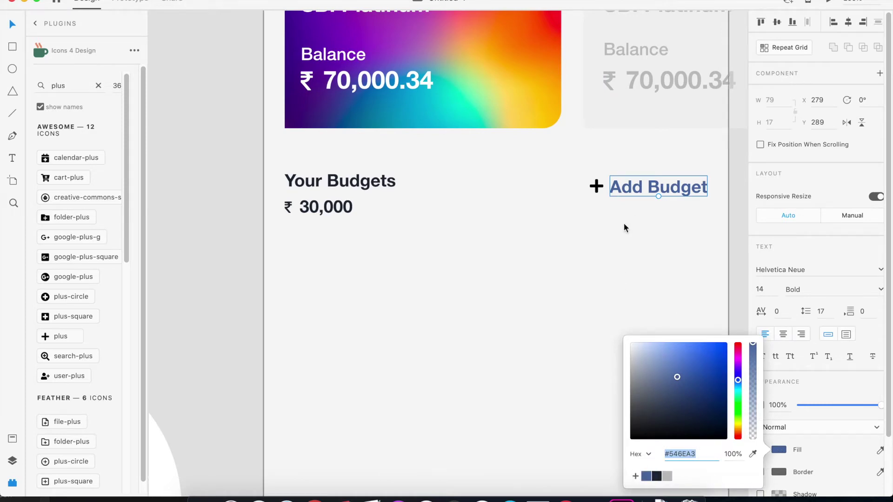
left_click(596, 186)
left_click(779, 315)
left_click(646, 379)
left_click(12, 484)
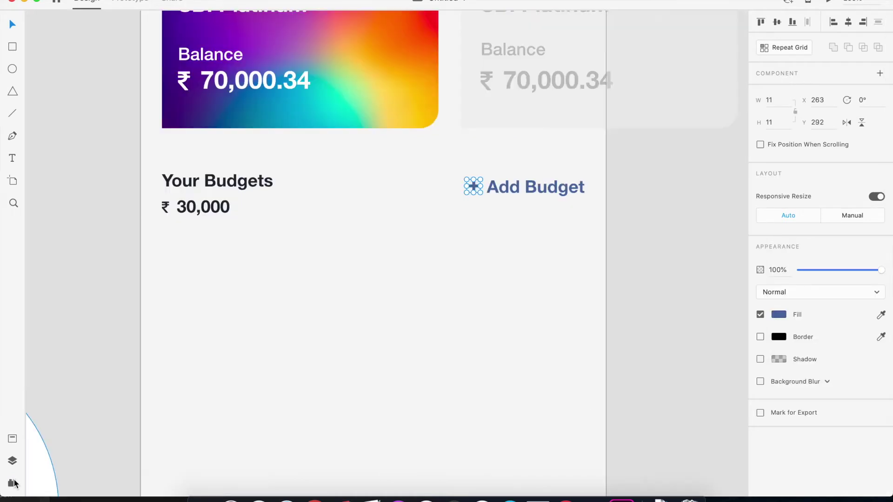
left_click(99, 352)
key("super+minus")
key("super+minus")
left_click_drag(126, 272, 199, 231)
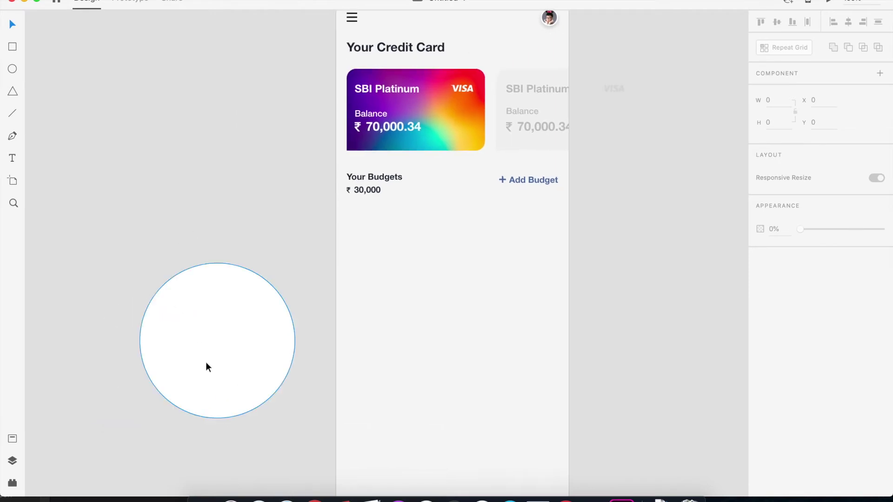
Duplicate the 251 px white circle so that two copies sit side by side next to the artboard
left_click_drag(206, 363, 346, 308)
left_click_drag(191, 382, 256, 333)
left_click_drag(452, 254, 443, 254)
left_click_drag(215, 255, 317, 279)
left_click_drag(513, 271, 160, 282)
left_click(311, 276)
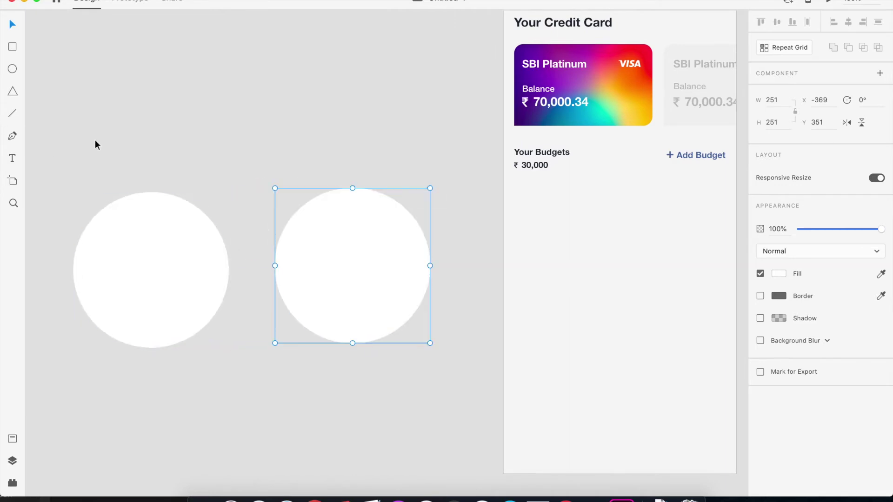
Give the white circle nearer the artboard a linear gradient fill starting with purple sampled from the credit card's corner
left_click(779, 274)
left_click(652, 202)
left_click(654, 217)
left_click(656, 193)
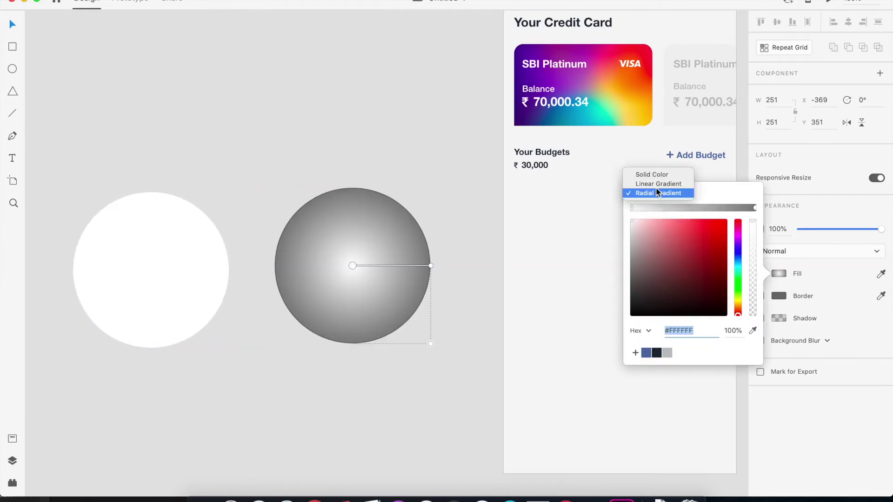
left_click(653, 183)
left_click(753, 330)
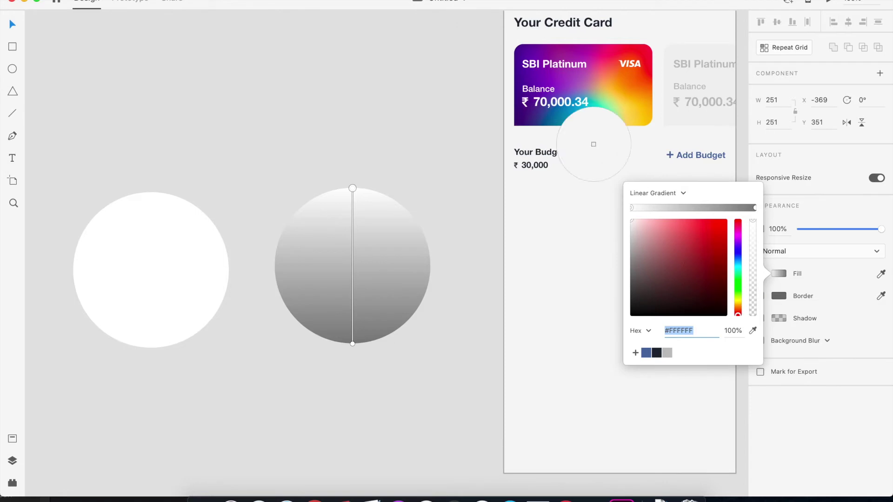
left_click(517, 47)
Add orange and red middle stops to the circle's gradient and set its end stop to teal, sampling colours from the card
left_click(671, 208)
left_click(753, 330)
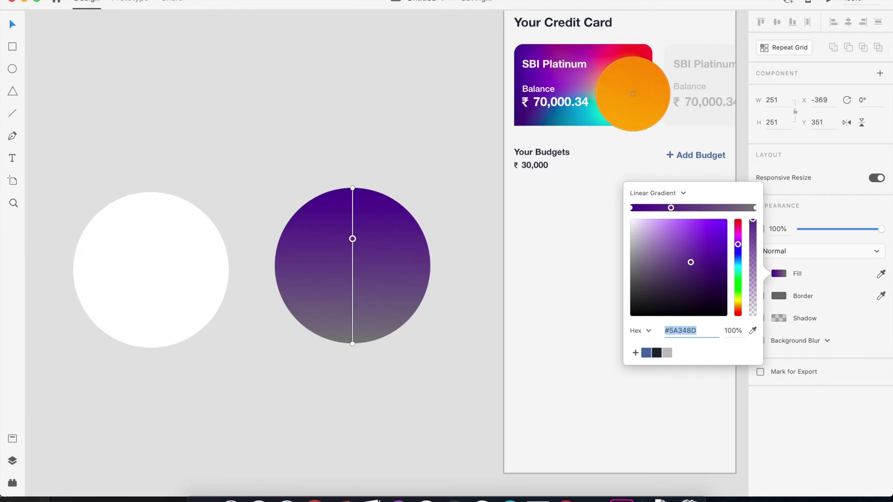
left_click(633, 88)
left_click(715, 208)
left_click(752, 330)
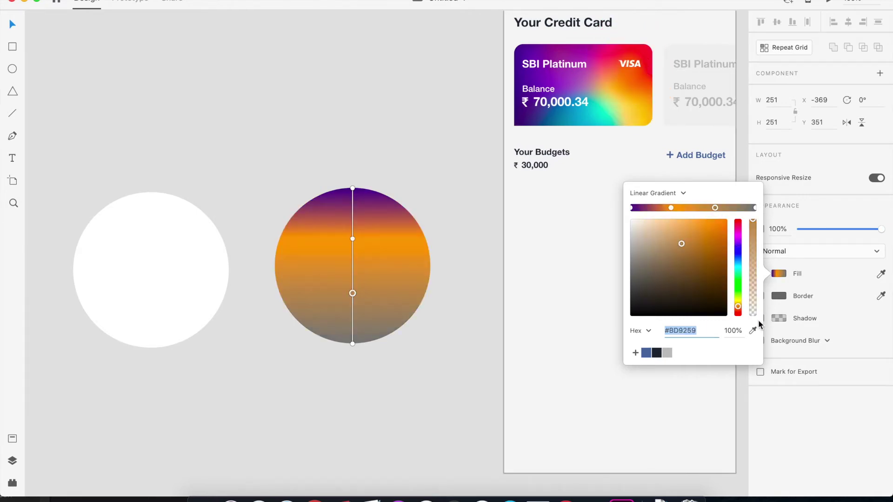
left_click(644, 60)
left_click(754, 208)
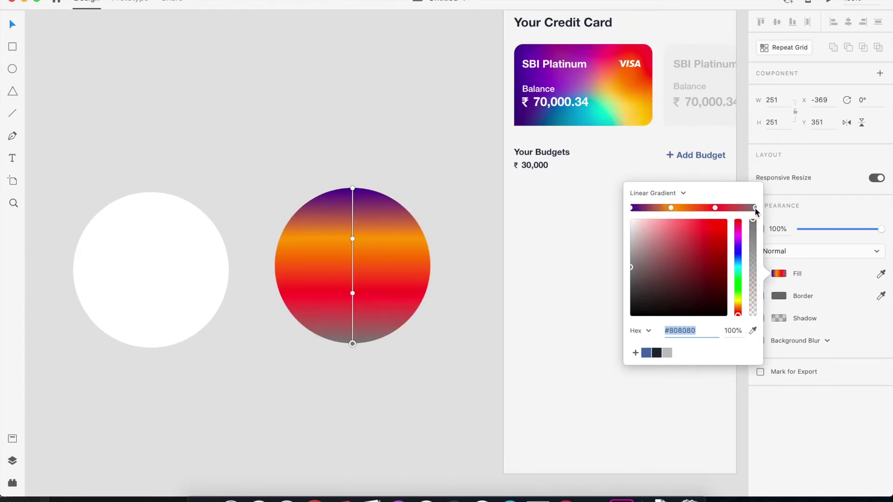
left_click(753, 331)
left_click(578, 116)
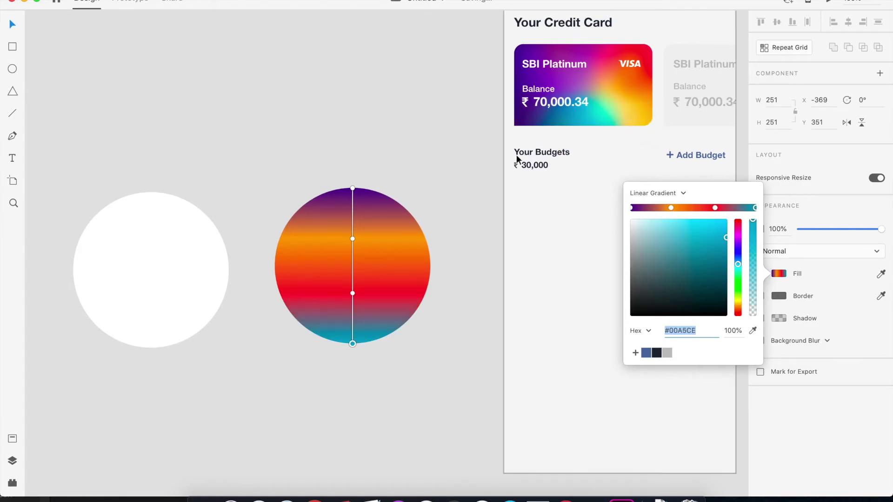
Resample the gradient's second stop as red #FF5331 and its third stop as orange #FF7B22 from the card
left_click(670, 208)
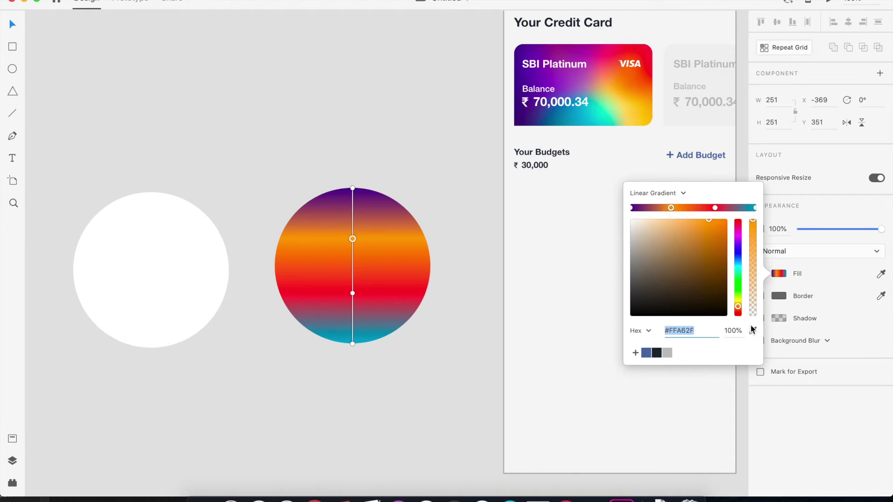
left_click(753, 330)
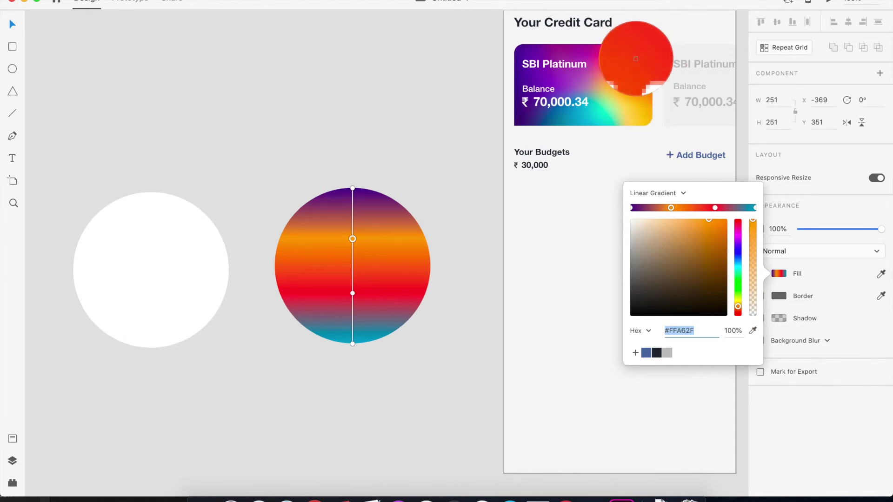
left_click(638, 54)
left_click(715, 208)
left_click(753, 330)
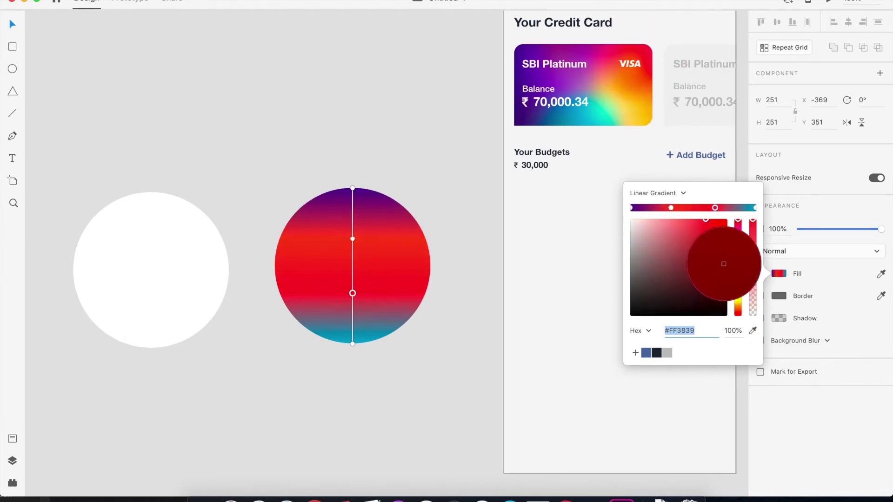
left_click(638, 84)
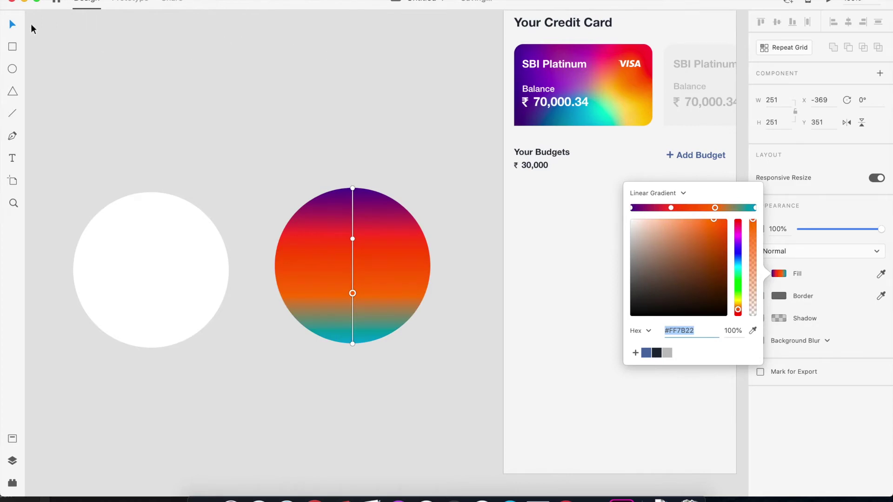
left_click(183, 83)
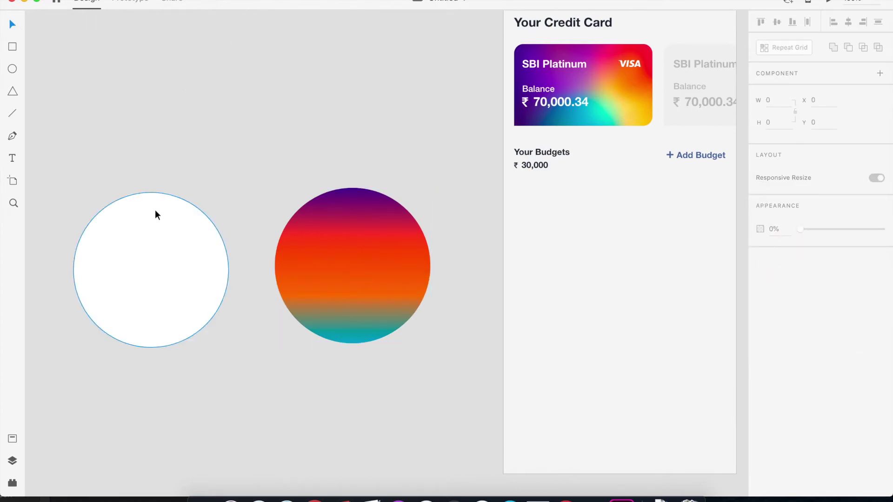
Place a copy of the white circle centred on the gradient circle and scale it to about 167 by 167
left_click(159, 281)
left_click_drag(158, 278, 369, 275)
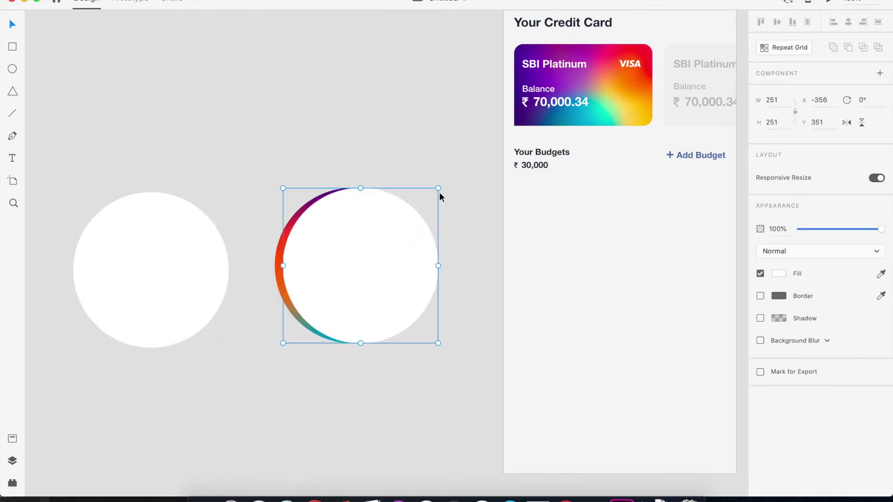
left_click_drag(439, 189, 348, 258)
Move the red stop of the gradient circle's fill slightly further along the gradient
left_click(388, 211)
left_click(775, 276)
left_click_drag(670, 206, 677, 207)
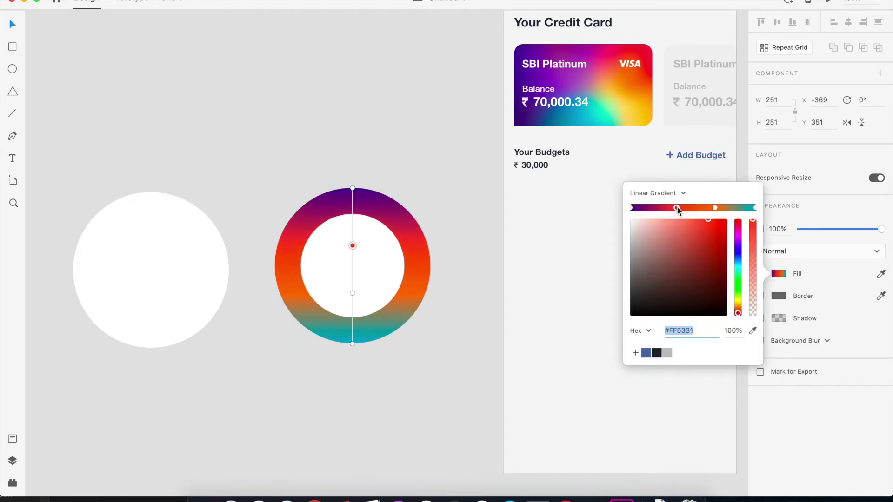
left_click(716, 207)
left_click(396, 102)
Add a shadow to the inner white circle
left_click(333, 267)
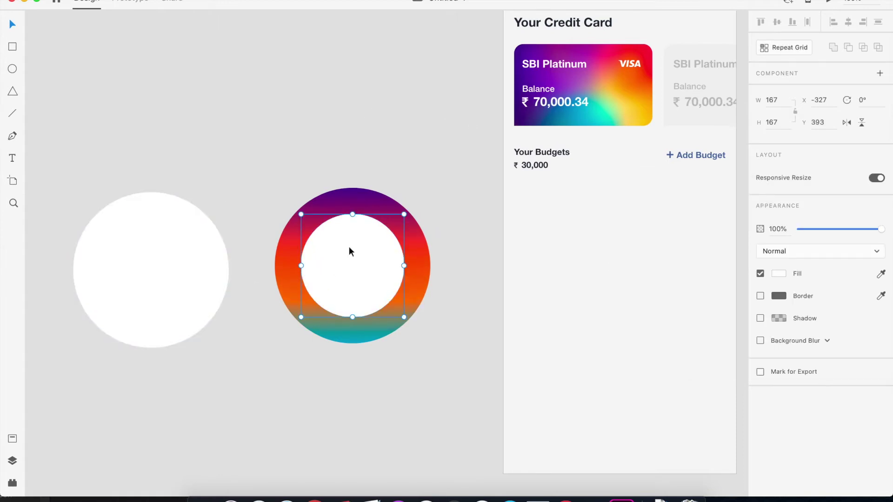
left_click(387, 132)
left_click(356, 261)
left_click(760, 319)
Remove the fill of the separate white circle and give it a white #FFFFFF border instead
left_click(203, 272)
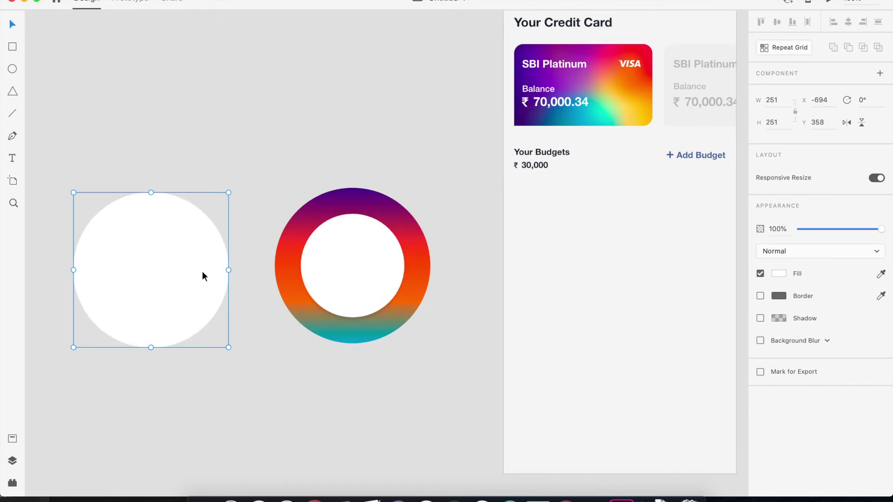
left_click(760, 297)
left_click(761, 274)
left_click(778, 296)
left_click_drag(707, 296, 628, 223)
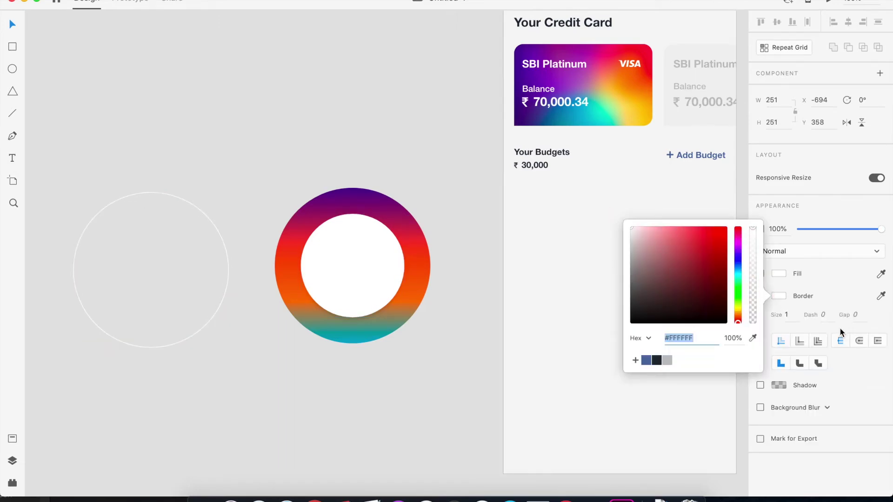
Set the outlined circle's border gap to 1000 and its border size to 30
left_click(855, 318)
type("1000")
key("Return")
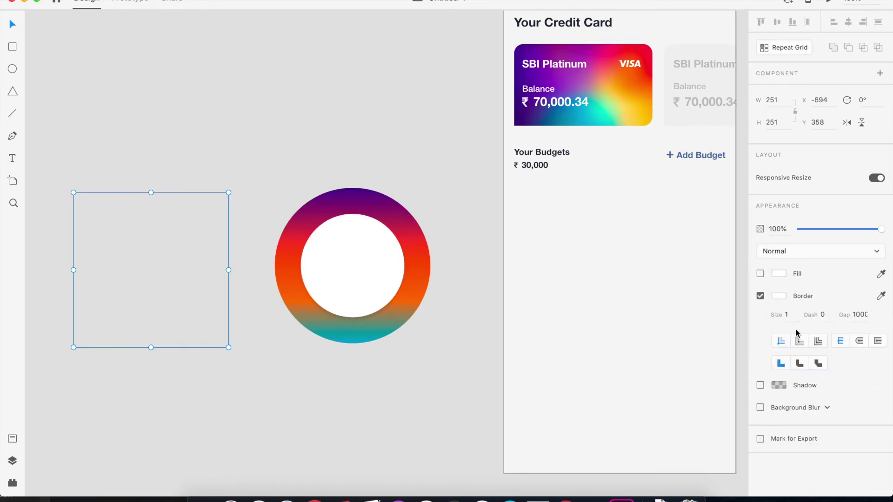
key("Return")
type("30")
key("Return")
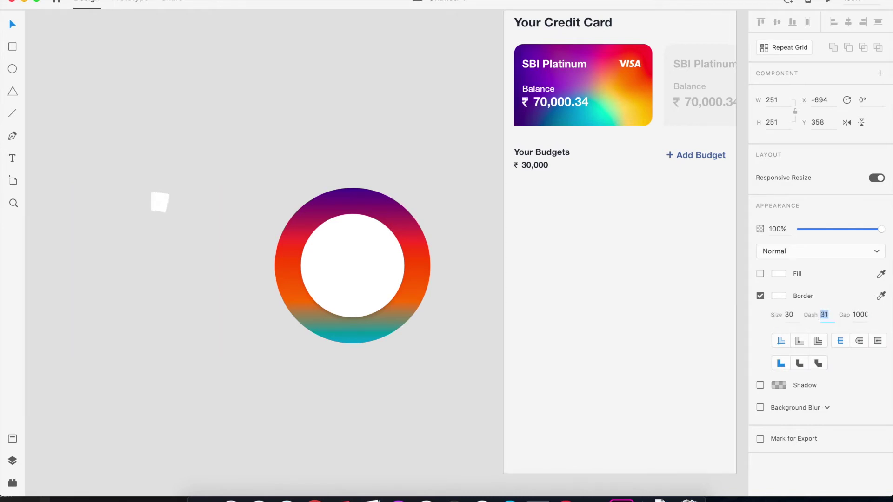
Increase the outlined circle's border dash to 221 to form a partial arc
key("shift+Up")
key("shift+Up")
key("shift+Up")
key("shift+Up")
key("shift+Up")
key("shift+Up")
key("shift+Up")
Move the white arc onto the gradient circle so they line up and increase its border size to 50
left_click(204, 198)
left_click_drag(204, 197, 396, 221)
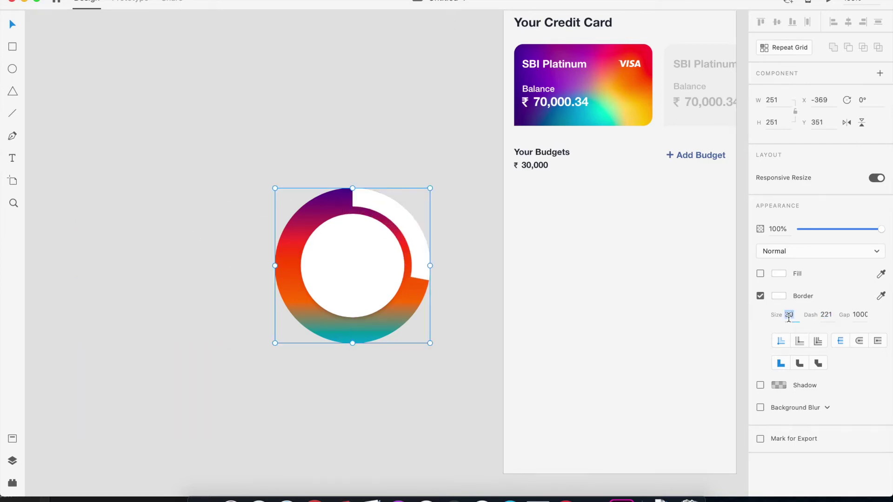
key("shift+Up")
key("shift+Up")
left_click(374, 135)
Lengthen the white arc by increasing its border dash to 291
left_click(415, 231)
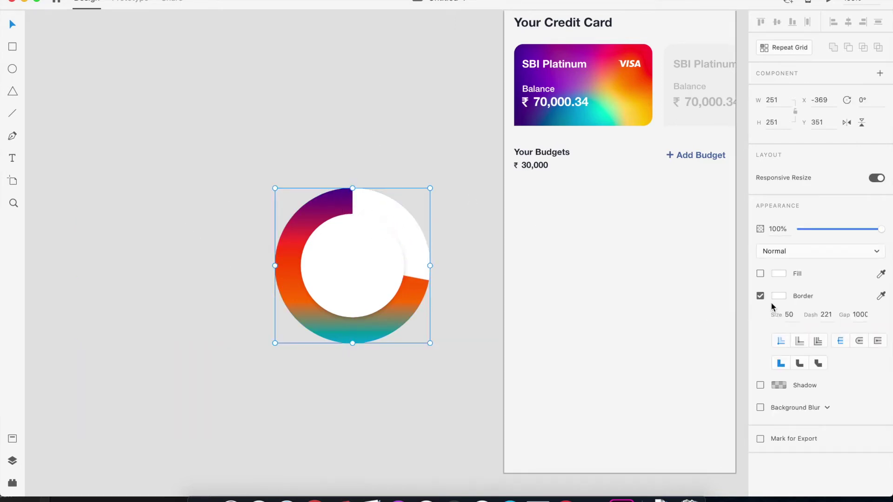
key("shift+Up")
key("shift+Up")
key("shift+Up")
key("shift+Up")
key("shift+Up")
key("shift+Up")
key("shift+Up")
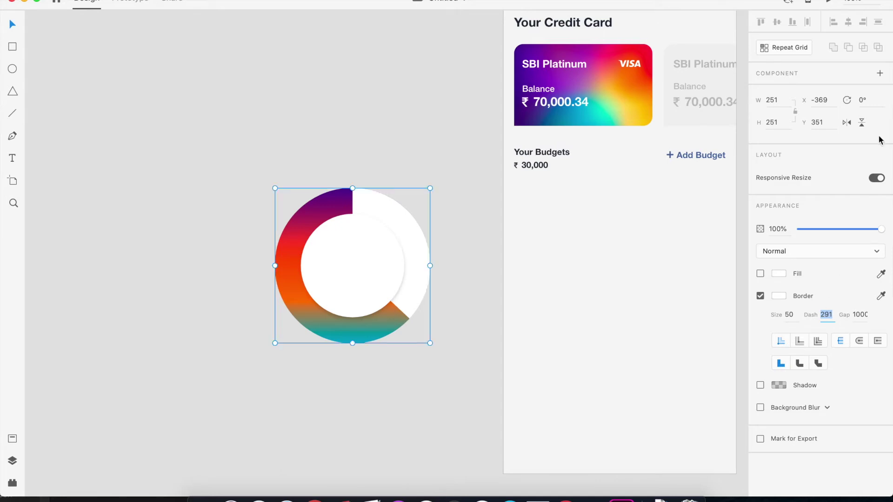
left_click(389, 143)
Rotate the white arc to 162° so it covers the ring's lower-left part
left_click(414, 237)
left_click_drag(434, 347, 365, 288)
left_click(379, 300)
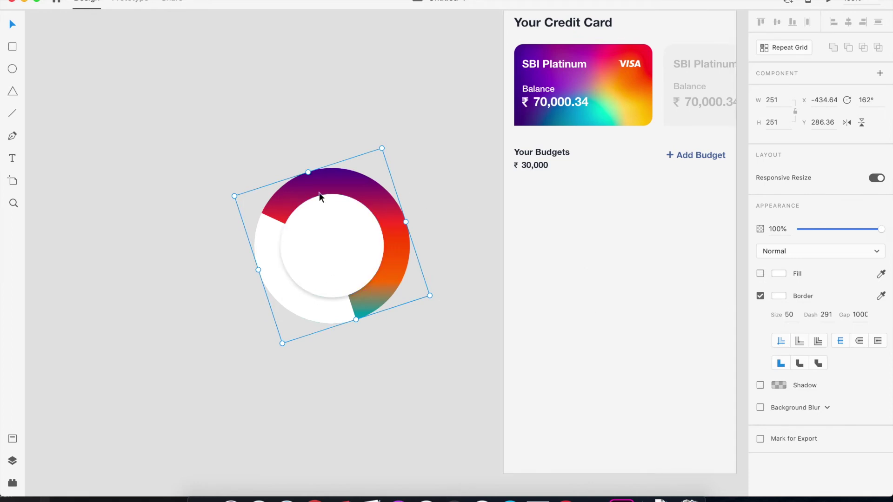
Try shifting the white arc 20 px to the left of the gradient ring
left_click_drag(273, 225, 264, 237)
key("super+z")
key("shift+Left")
key("shift+Left")
Shift the ring's red and orange gradient stops slightly towards the start and re-centre the white arc on the ring
left_click(373, 208)
left_click(778, 273)
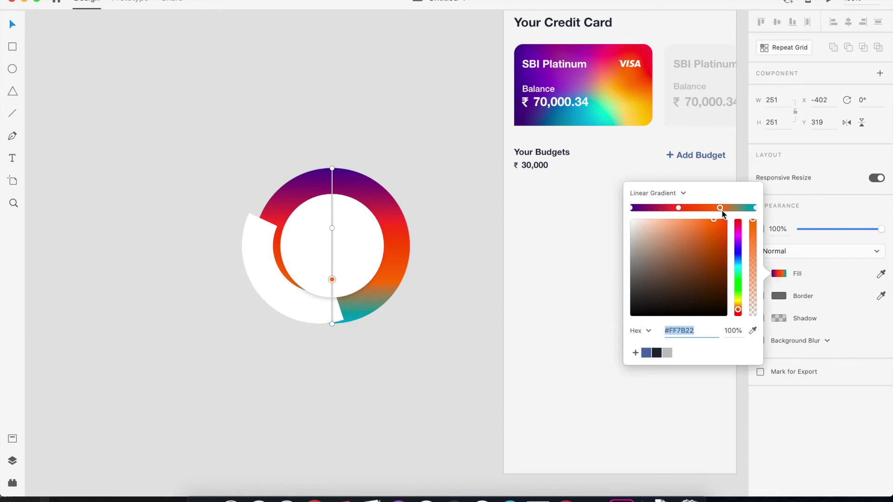
left_click_drag(681, 208, 677, 211)
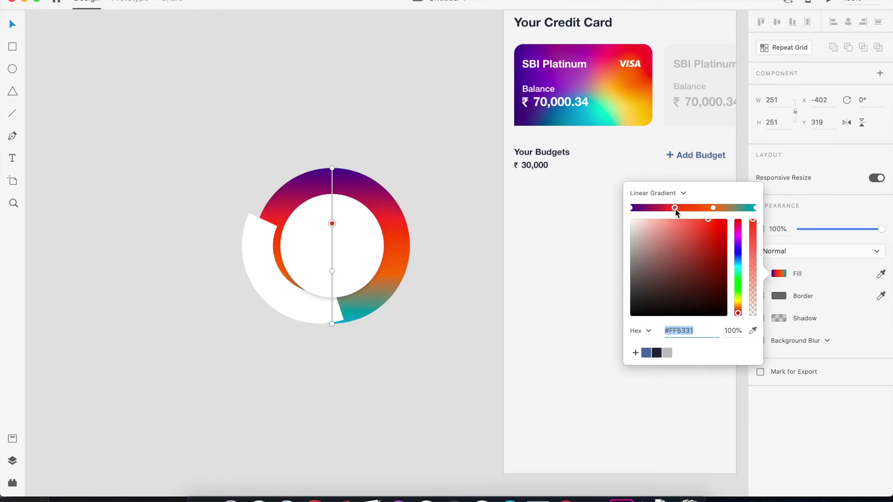
left_click(302, 301)
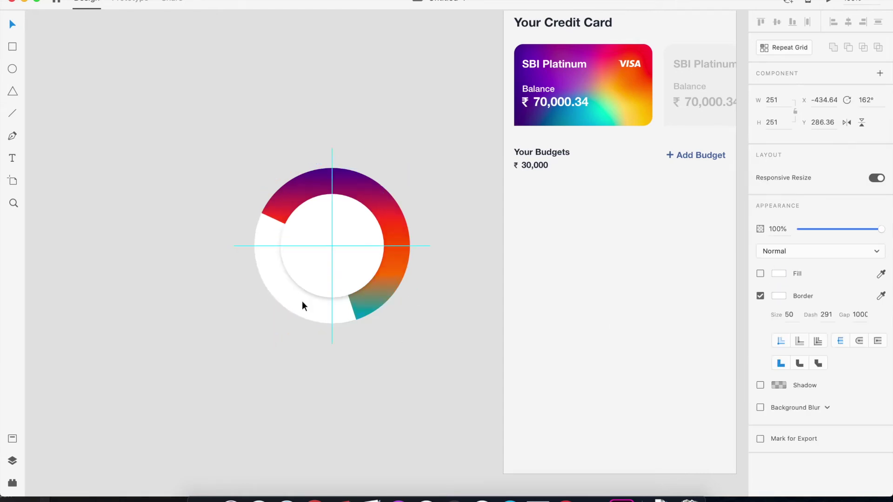
Place a duplicate of the gradient circle to the left of the ring chart
left_click(339, 337)
left_click(386, 295)
left_click_drag(388, 294, 345, 306)
key("super+z")
left_click_drag(407, 243, 209, 210)
left_click_drag(279, 298, 371, 323)
Draw a white bordered circle about 42 by 42 at the lower end of the ring's coloured part
key("e")
key("super+equal")
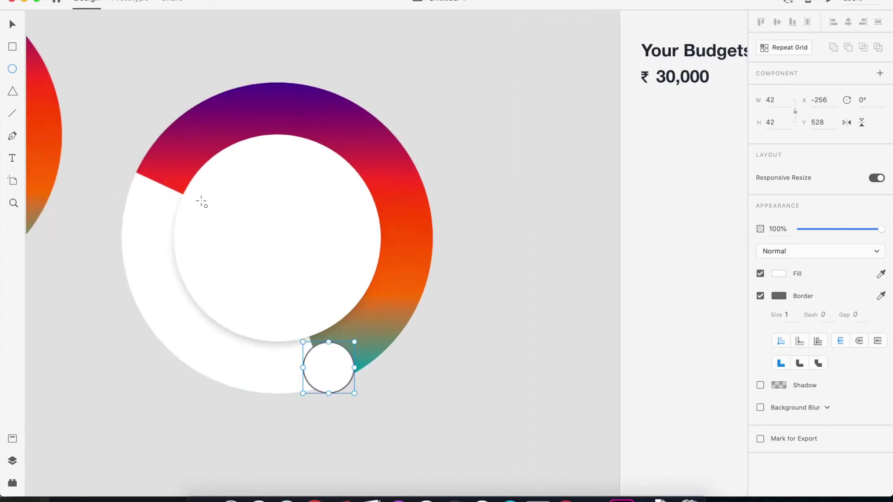
Move the ring's white centre circle up and to the left, clear of the white arc's lower end
scroll(47, 249, "left", 3)
scroll(47, 249, "down", 1)
left_click_drag(468, 314, 462, 305)
left_click_drag(442, 253, 403, 189)
Enlarge the small white circle to 50 by 50, remove its border and fit it over the arc's lower end
left_click(451, 309)
left_click_drag(476, 320, 482, 322)
left_click(761, 295)
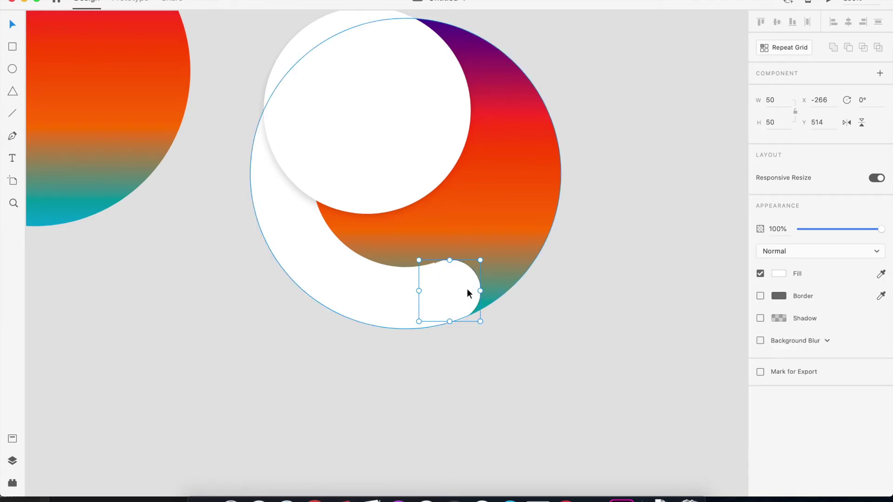
key("super+equal")
mouse_move(575, 266)
left_mouse_down()
mouse_move(580, 261)
mouse_move(566, 268)
left_mouse_up()
left_click(631, 420)
key("super+minus")
key("super+minus")
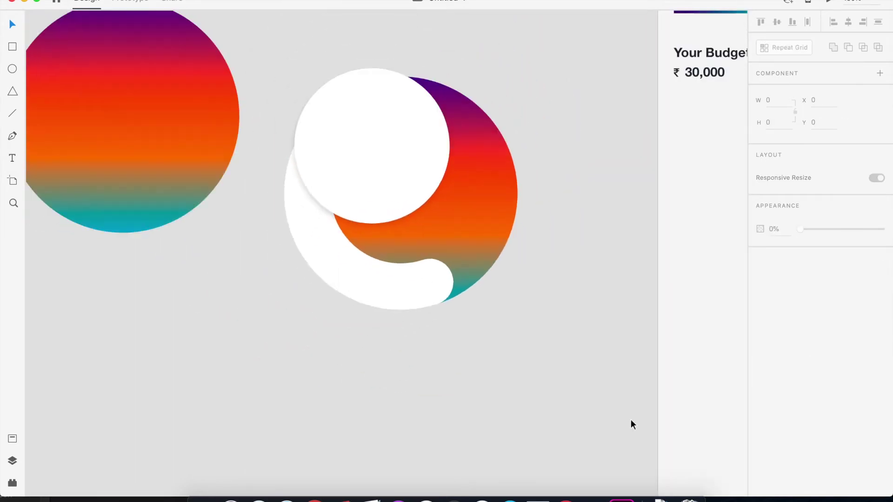
Try moving the small circle off the ring and aligning the white centre circle to the middle of the arc
left_click(430, 292)
left_click_drag(430, 294, 303, 348)
left_click(398, 191)
left_click(481, 187, "shift")
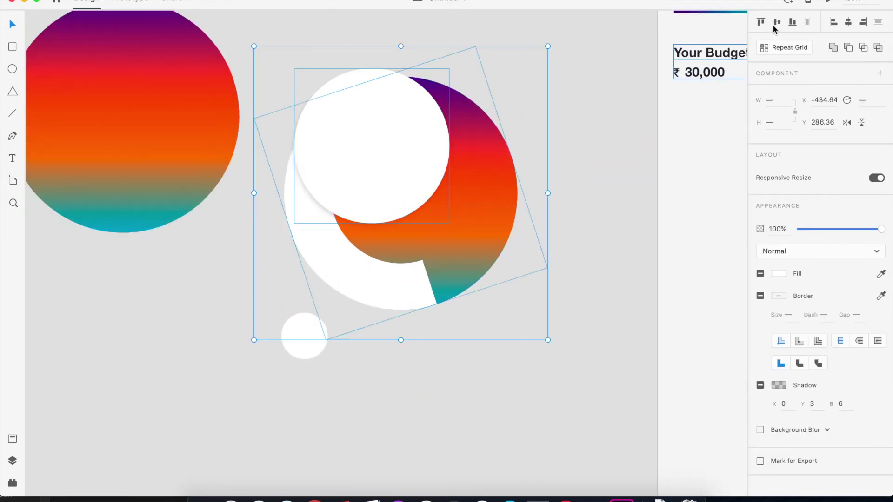
left_click(777, 23)
left_click(851, 21)
Try placing the small white circle back at the lower end of the ring's coloured part
left_click(461, 386)
key("super+minus")
left_click_drag(414, 400, 481, 457)
left_click_drag(406, 374, 494, 333)
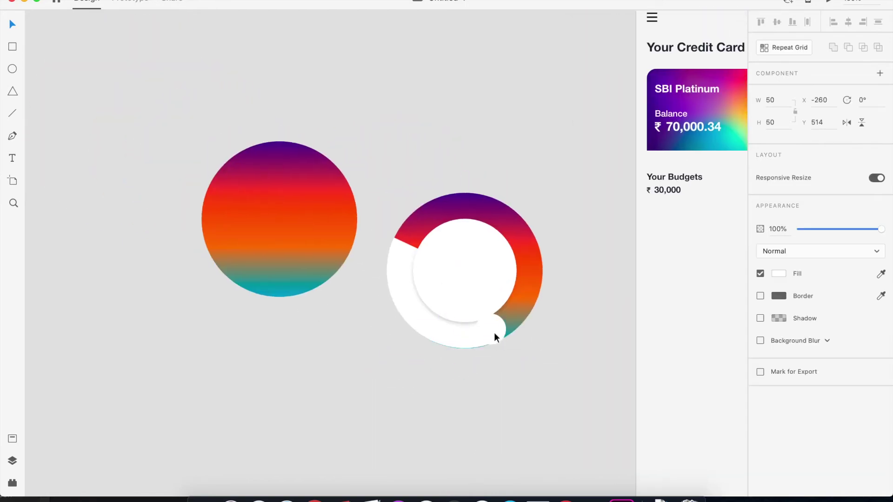
key("super+plus")
scroll(543, 322, "down", 3)
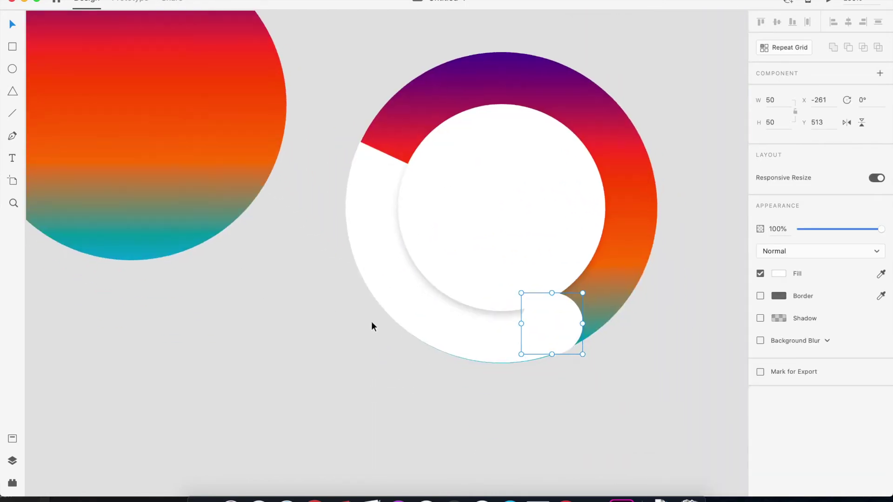
left_click(468, 333)
left_click_drag(468, 332, 468, 333)
left_click(385, 388)
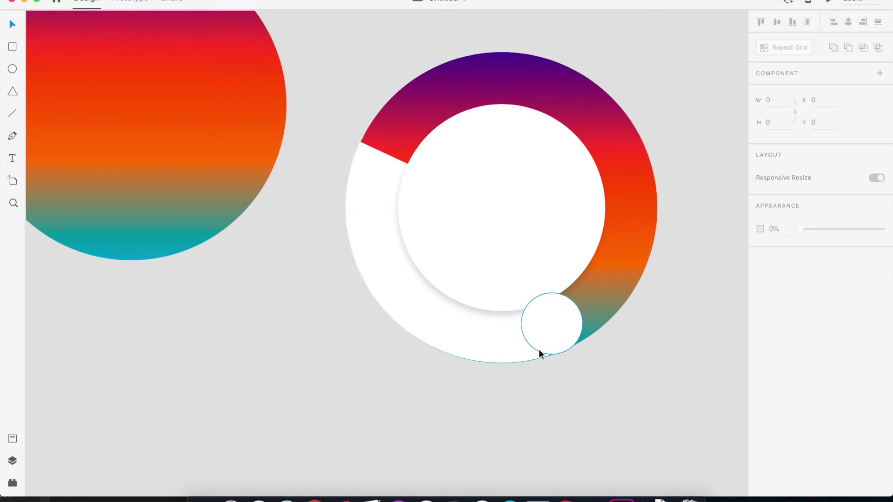
Undo the small circle's moves and the centre circle's alignment
key("super+z")
key("super+z")
key("super+z")
left_click(272, 318)
key("super+z")
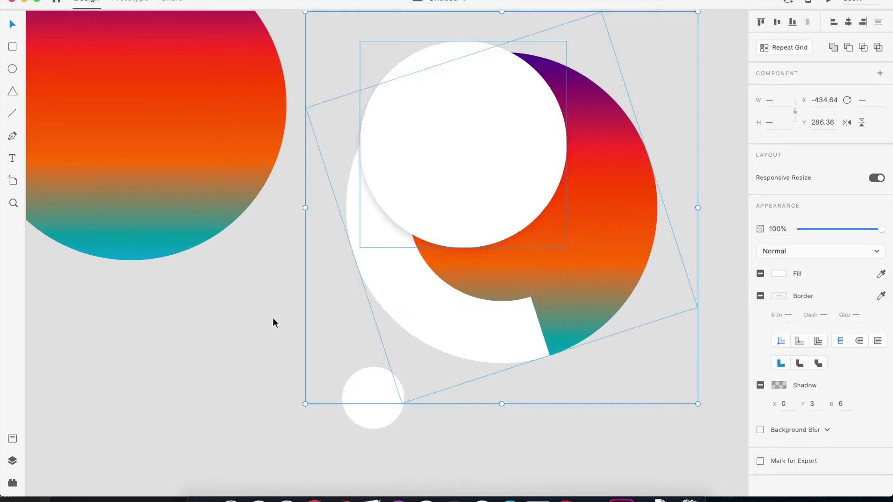
key("super+z")
Move the white centre circle back to roughly the middle of the ring by hand
left_click(390, 373)
left_click_drag(488, 200, 533, 245)
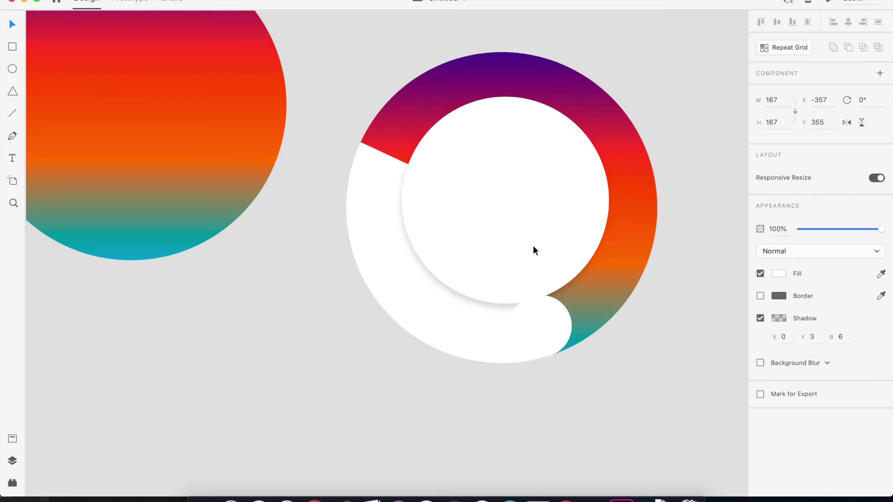
left_click(554, 351)
left_click(613, 305, "shift")
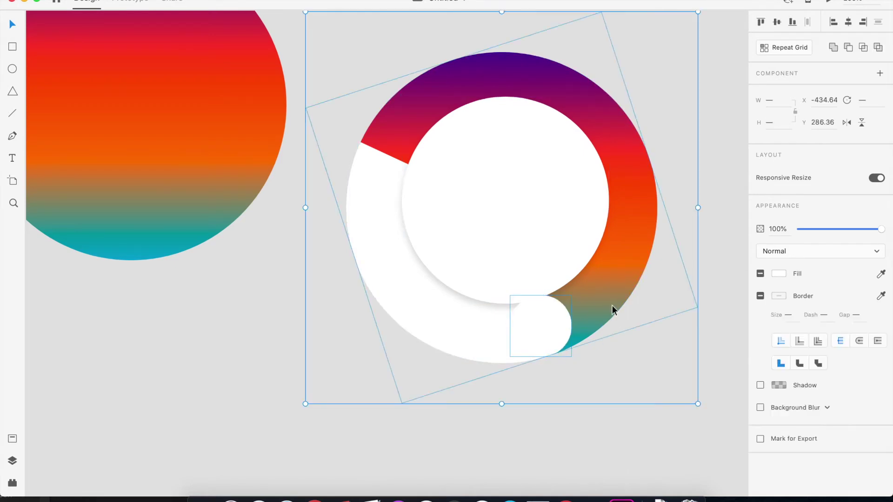
left_click(273, 317)
key("super+minus")
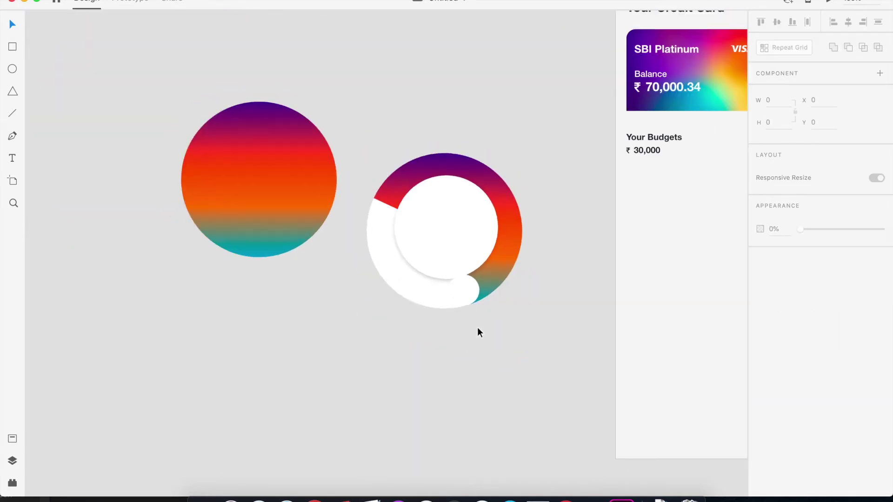
Place the duplicate gradient circle over the ring and bring the small white circle to the front
left_click_drag(275, 227, 456, 275)
right_click(493, 185)
left_click(467, 296)
right_click(472, 296)
left_click(532, 431)
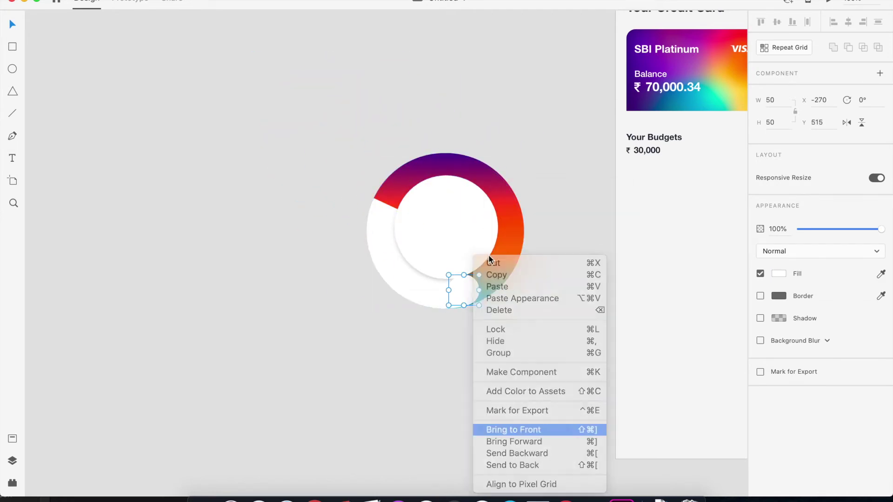
Shift the white arc 60 px to the left of the ring to uncover the duplicate gradient circle
left_click(490, 186)
left_click(496, 296)
left_click_drag(515, 241, 482, 239)
key("super+z")
key("shift+Left")
key("shift+Left")
key("shift+Left")
key("shift+Left")
key("shift+Left")
key("shift+Left")
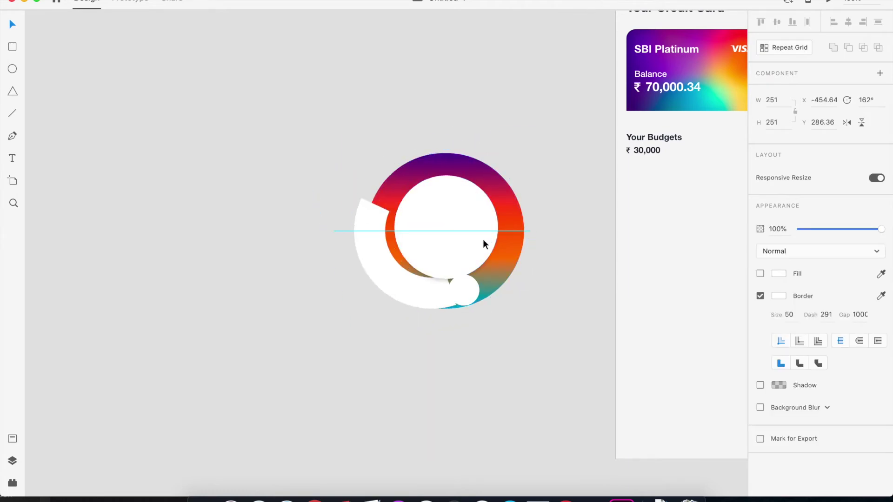
Mask the duplicate gradient circle with the small white circle's shape
left_click(467, 284)
left_click(516, 250, "shift")
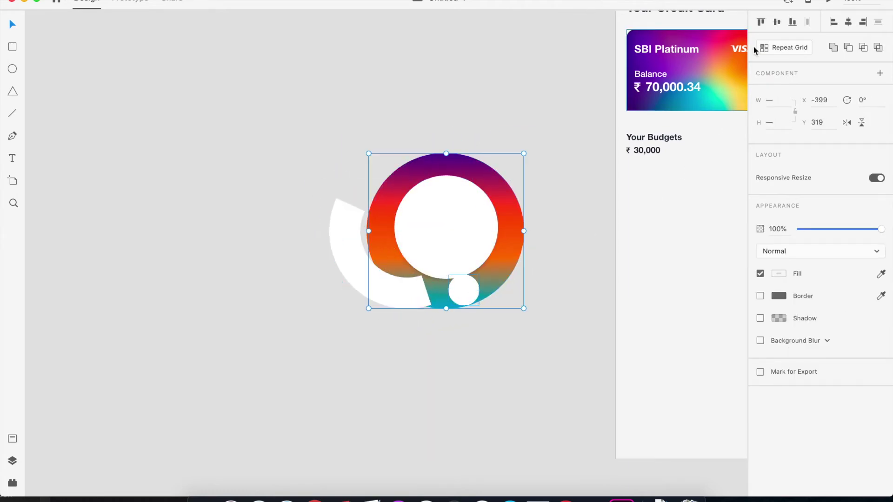
right_click(480, 284)
left_click(521, 352)
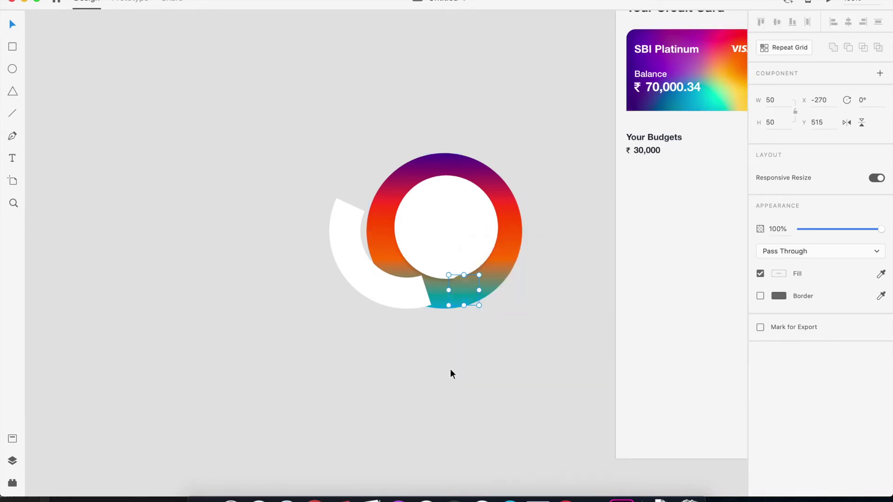
Move the white arc 60 px back to the right so that it is centred on the ring again
left_click(415, 300)
key("shift+Right")
key("shift+Right")
key("shift+Right")
key("shift+Right")
key("shift+Right")
key("shift+Right")
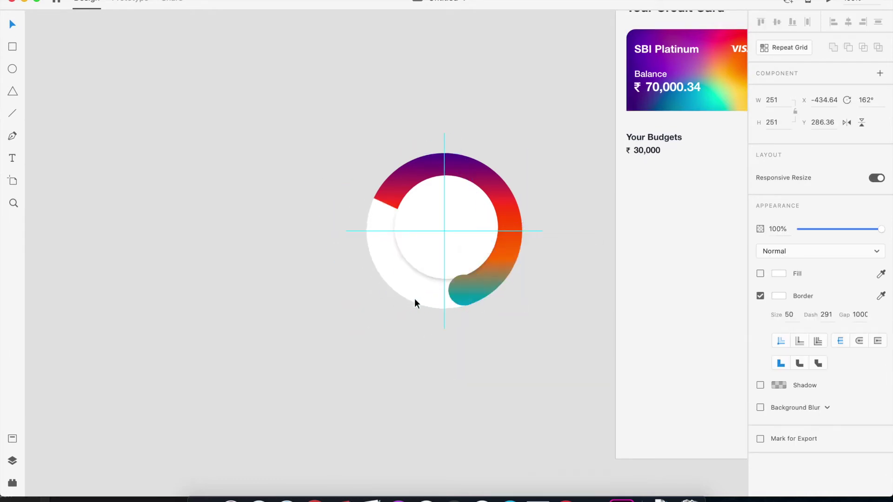
Bring the white centre circle to the front so it overlaps the rounded gradient cap
key("super+plus")
key("super+plus")
key("super+plus")
scroll(415, 302, "down", 3)
scroll(416, 301, "right", 5)
left_click(508, 279)
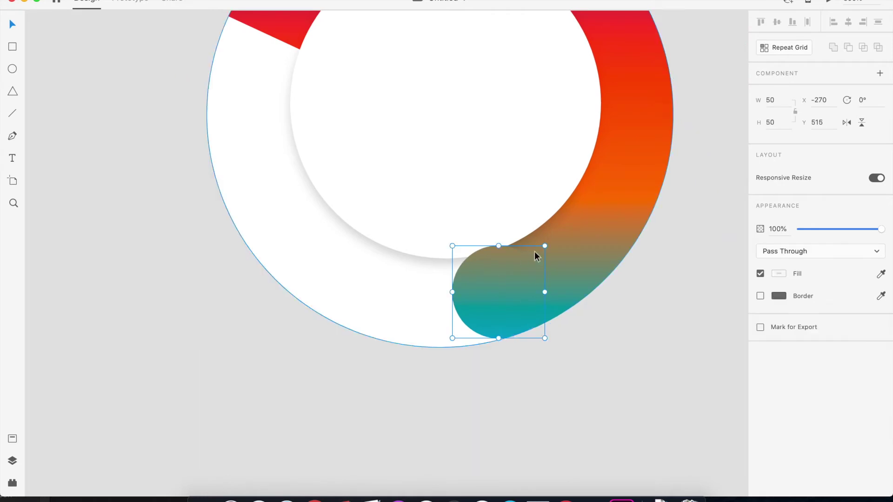
right_click(517, 221)
left_click(557, 396)
left_click(498, 397)
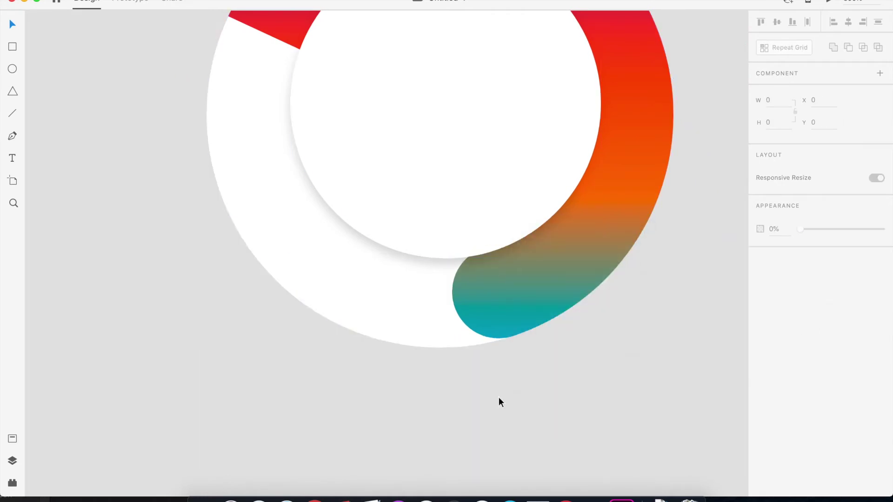
Move the complete ring chart onto the artboard below the budget amount, partly beyond the artboard's left edge
key("super+1")
left_click_drag(313, 130, 522, 311)
left_click_drag(451, 207, 654, 230)
left_click(458, 264)
key("super+minus")
left_click_drag(427, 287, 404, 336)
Shrink the ring chart's white centre circle slightly and centre it within the ring
double_click(535, 274)
left_click_drag(535, 274, 533, 278)
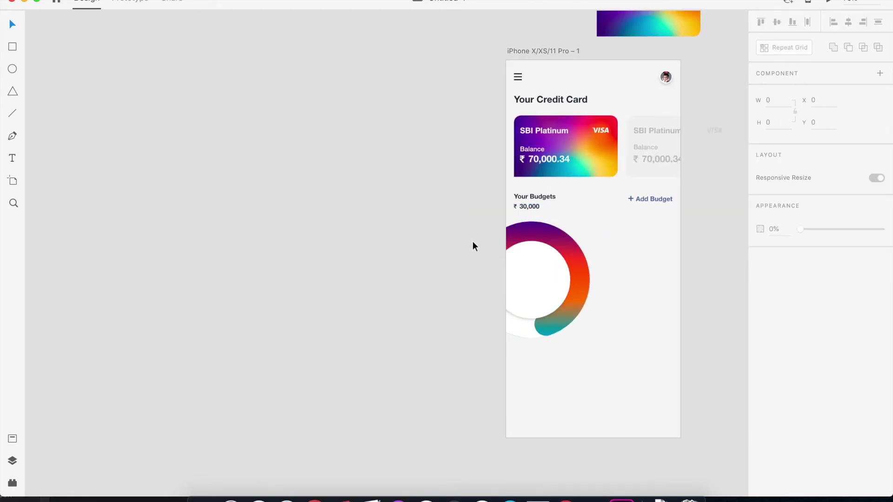
left_click(540, 287)
double_click(523, 278)
left_click_drag(570, 242, 565, 249)
left_click_drag(528, 276, 528, 276)
left_click(332, 254)
left_click_drag(389, 235, 329, 256)
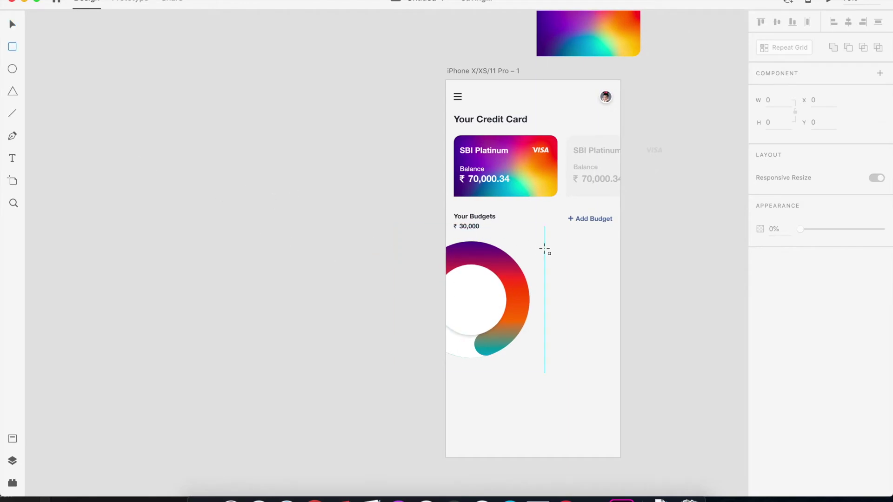
Draw a borderless rectangle about 137 by 81 below "Add Budget" with corner radii of 8, 8, 8 and 0
left_click_drag(549, 247, 613, 284)
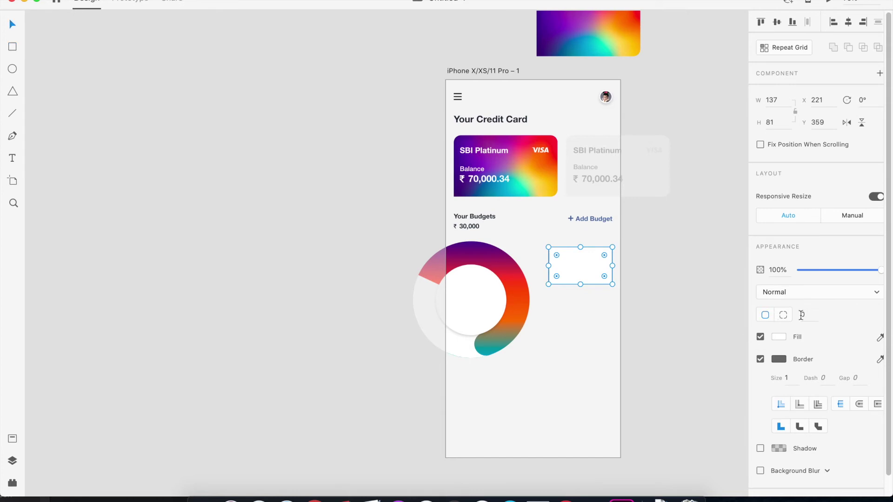
type("8")
key("Return")
key("Return")
left_click(760, 358)
Sample the ring's purple as the rectangle's fill and lighten it to a pale pink tint
left_click(879, 339)
left_click(450, 247)
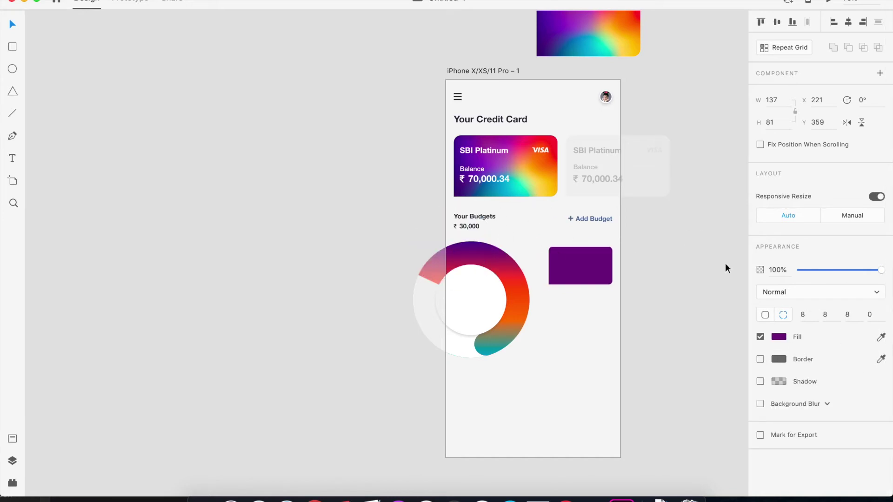
left_click(775, 337)
left_click_drag(700, 285, 643, 271)
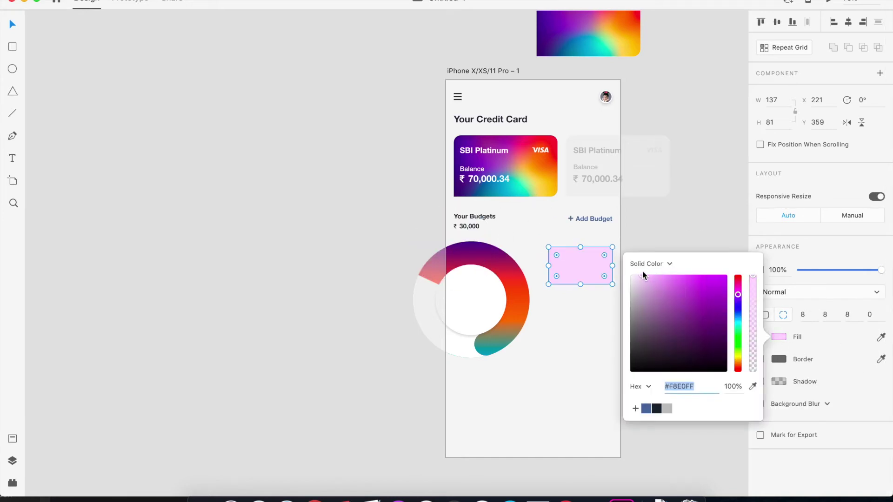
left_click(619, 260)
Add the text label "Grocery" in the upper part of the pink card
left_click(580, 265)
key("super+equal")
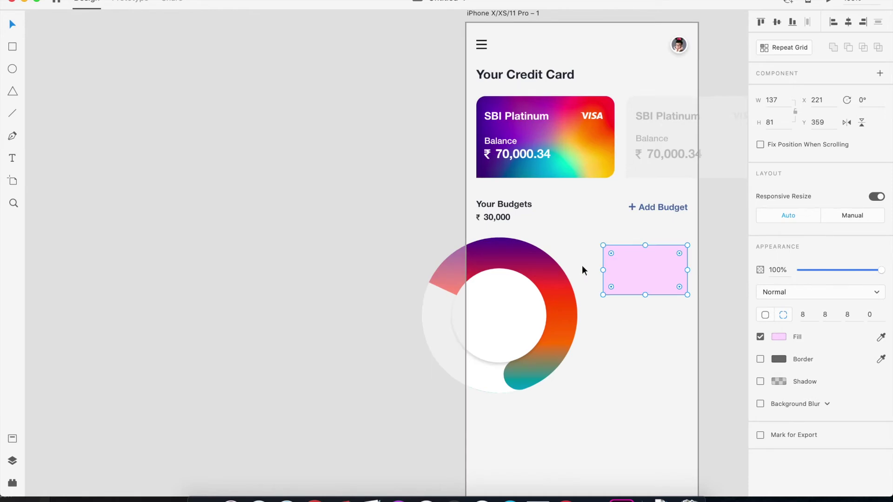
left_click(13, 158)
left_click(621, 261)
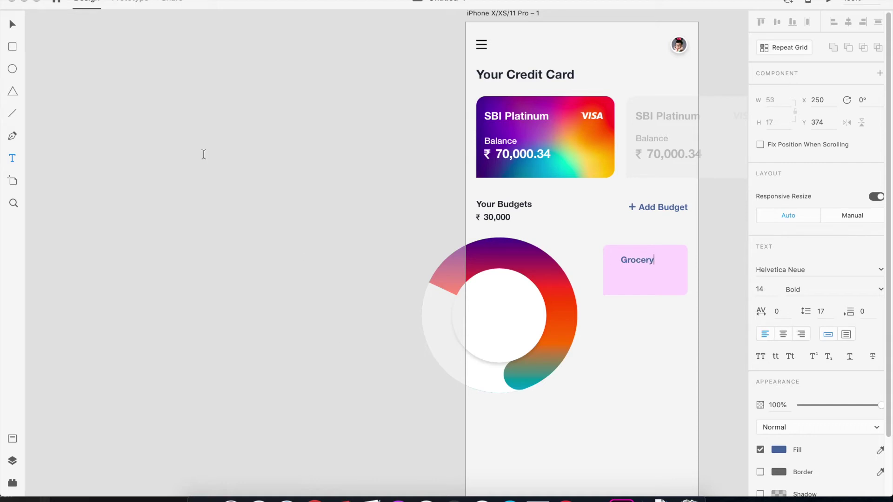
left_click(8, 22)
Position the Grocery label near the card's left edge and place a copy reading "15%" below it, slightly indented
mouse_move(647, 260)
left_mouse_down()
mouse_move(635, 259)
mouse_move(636, 273)
left_mouse_up()
double_click(636, 274)
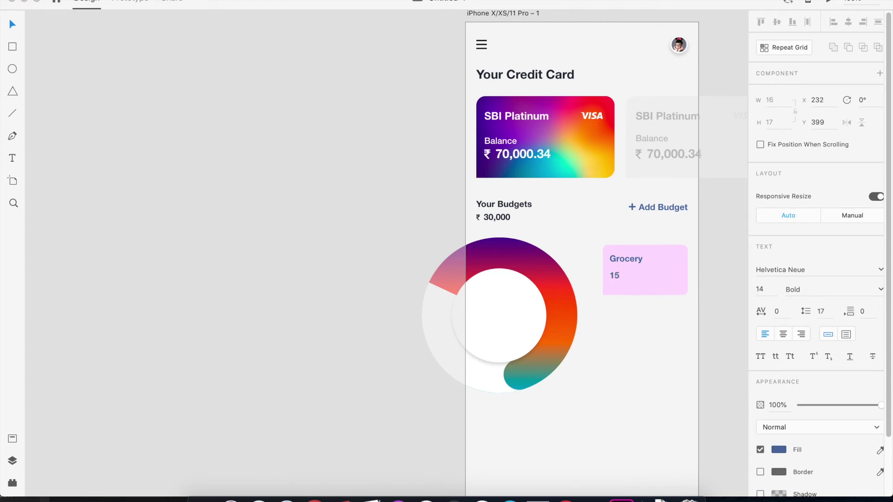
key("Escape")
left_click_drag(619, 274, 633, 278)
Draw a borderless 18 by 18 circle before the 15% label, filled with purple sampled from the ring
left_click(13, 69)
mouse_move(236, 178)
left_mouse_down()
mouse_move(247, 189)
mouse_move(615, 275)
left_mouse_up()
left_click(8, 30)
left_click(781, 313)
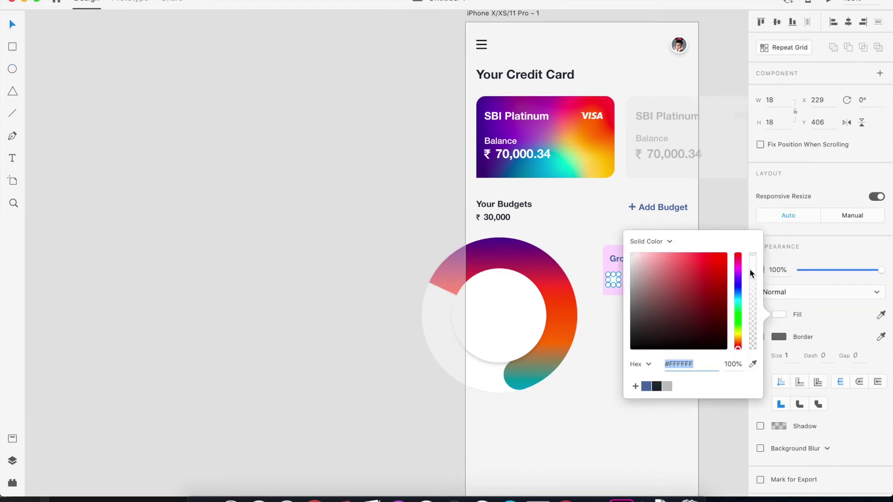
left_click(882, 315)
left_click(493, 256)
left_click(761, 336)
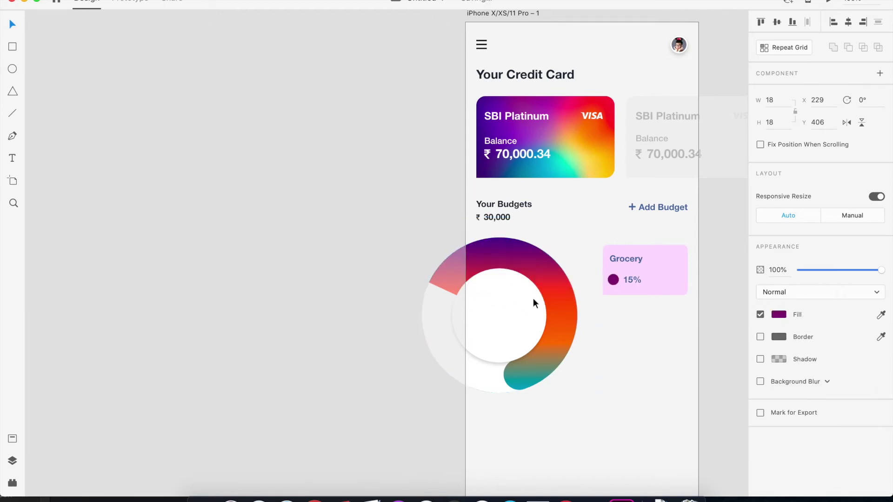
Lighten the Grocery card's pink fill to an even paler tint
left_click(657, 282)
left_click(779, 337)
left_click_drag(641, 276, 638, 274)
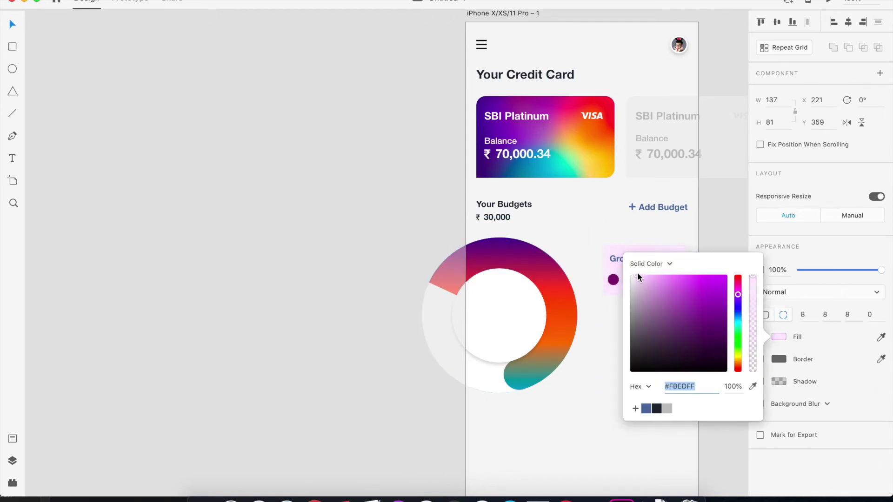
left_click(343, 195)
Recolour the Grocery label with the dark saved swatch and the 15% label with the light grey #C1C1C1
key("super+plus")
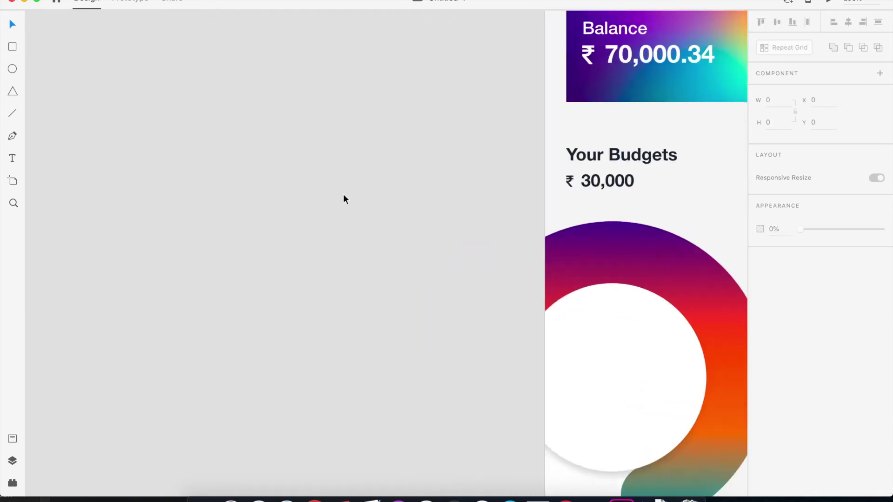
left_click_drag(374, 234, 72, 160)
left_click(556, 197)
left_click(779, 450)
left_click(657, 477)
left_click(579, 237)
left_click(778, 451)
left_click(668, 476)
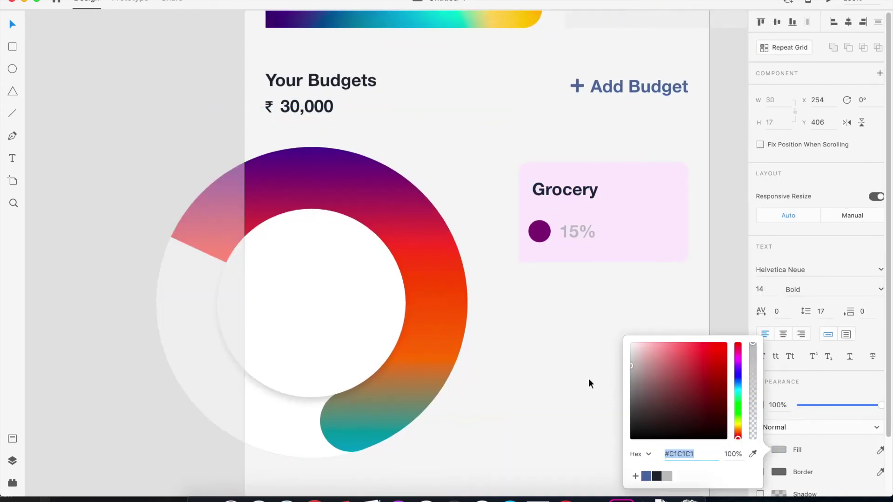
Shrink the purple dot, move the 15% label beside it in dark text and set the label's font size to 11
left_click_drag(548, 231, 548, 236)
left_click_drag(542, 234, 584, 232)
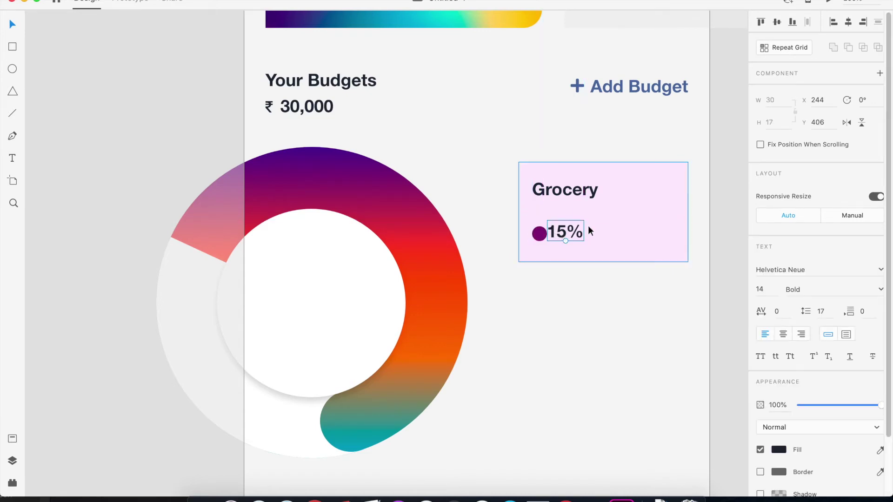
left_click(770, 289)
key("Down")
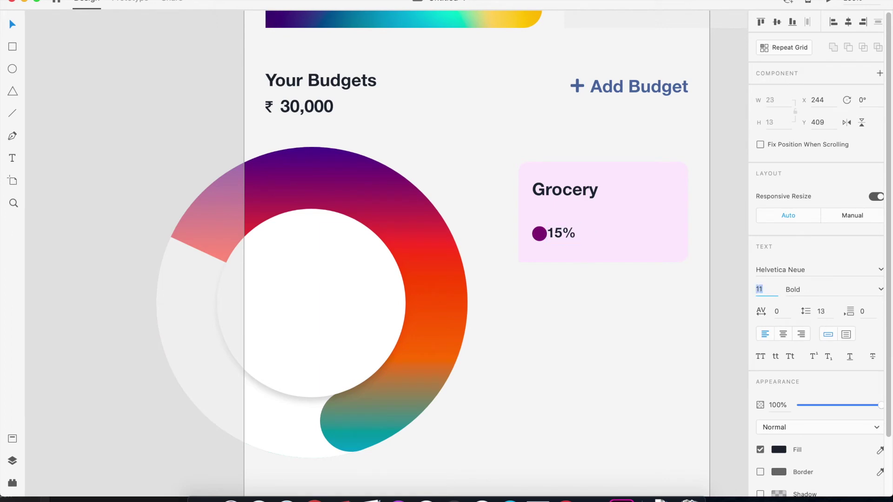
key("super+equal")
type("--")
key("super+minus")
key("super+minus")
Move the Grocery label down closer to the percentage and lower the card's upper edge to a height of 72
left_click(551, 270)
left_click_drag(516, 237, 523, 219)
left_click(547, 196)
left_click_drag(548, 184, 547, 193)
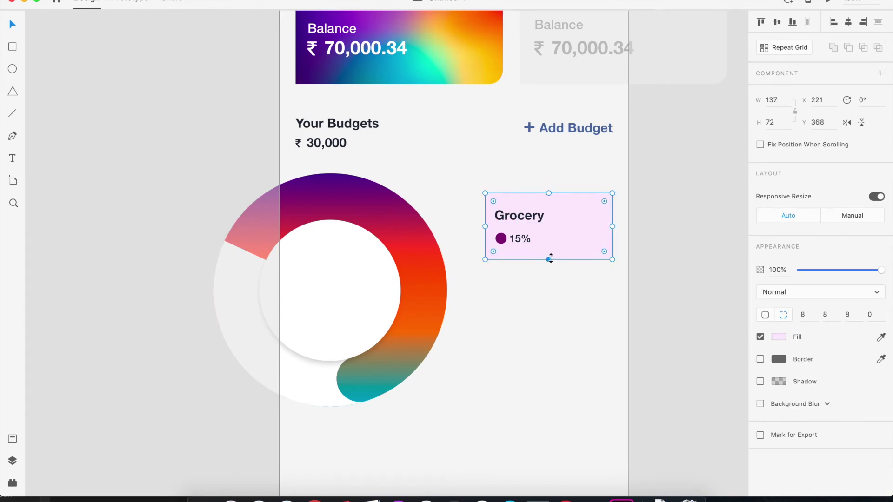
Group the Grocery card with its labels and dot, and move it up slightly
left_click(545, 313)
key("super+minus")
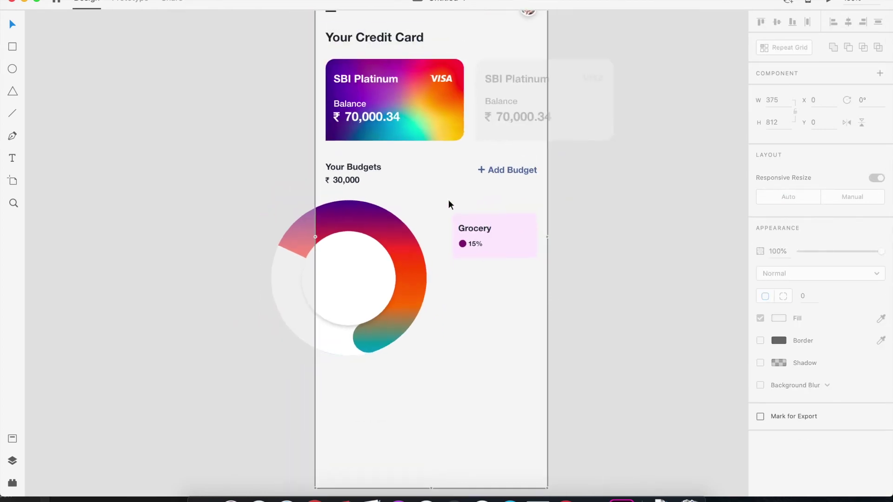
left_click(493, 236)
left_click(381, 236)
left_click(451, 413)
left_click_drag(502, 242, 503, 236)
Try repeating the Grocery card downward as a grid of four closely spaced cards
left_click(415, 237)
left_click(502, 240, "shift")
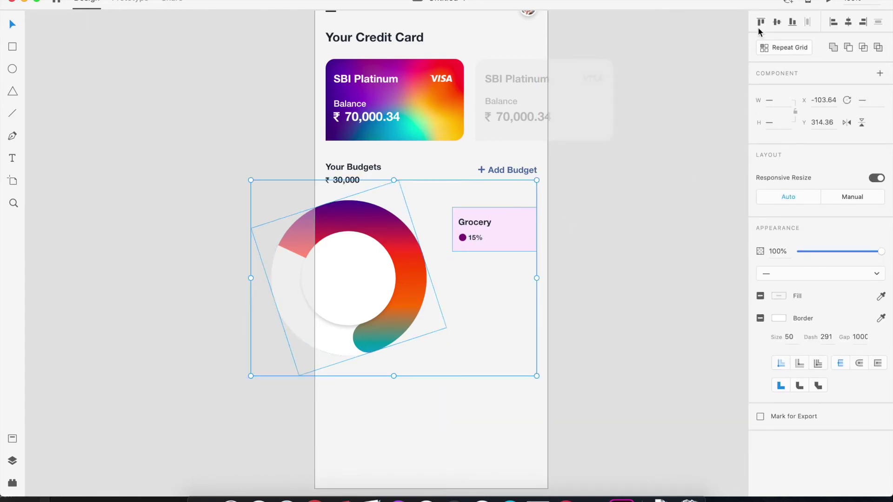
left_click(598, 224)
left_click(494, 231)
left_click(786, 47)
left_click_drag(495, 252, 504, 367)
left_click_drag(496, 259, 506, 235)
left_click_drag(493, 362, 494, 398)
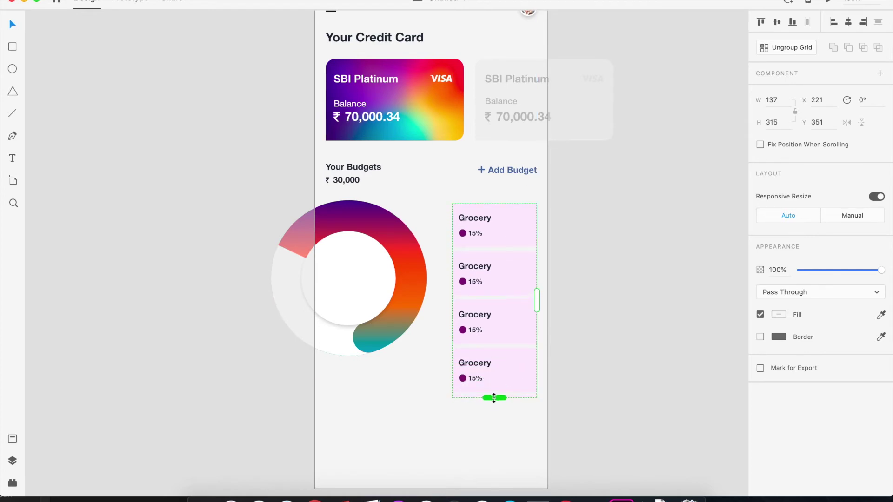
left_click(418, 283)
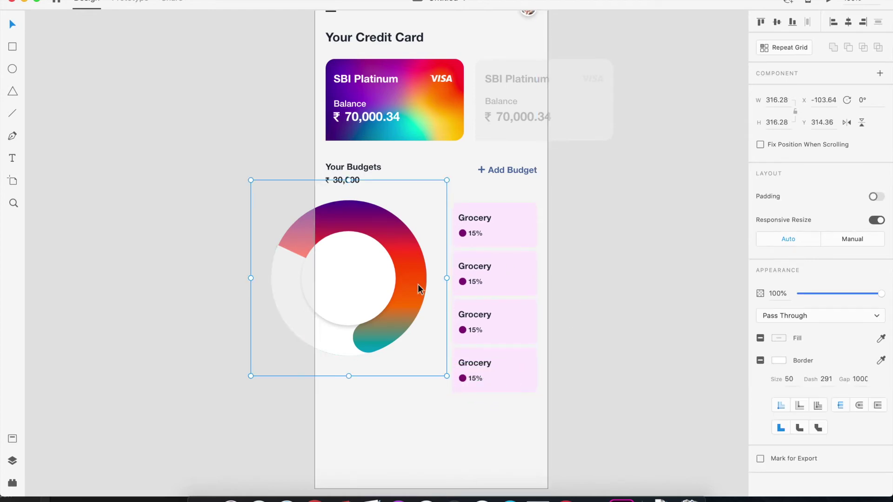
Undo the repeat grid made from the Grocery card
left_click(502, 261)
key("super+z")
key("super+z")
key("super+z")
key("super+z")
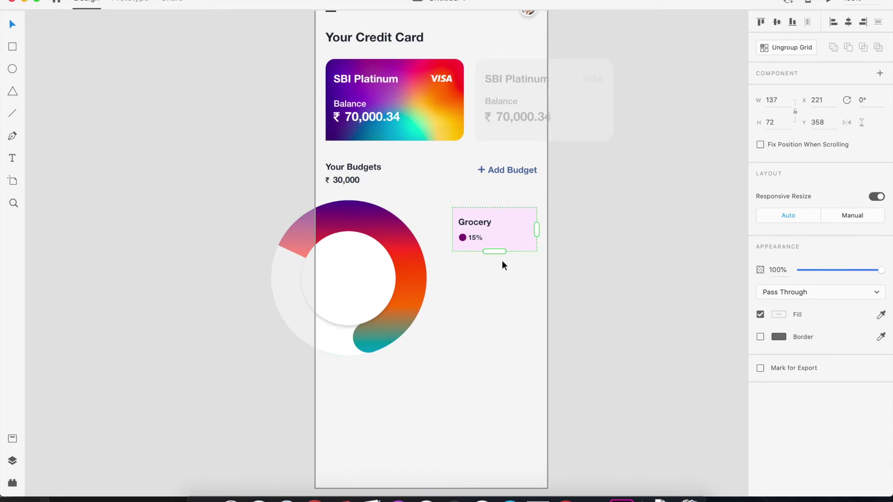
left_click(603, 276)
key("super+equal")
left_click(574, 217)
key("super+z")
Ungroup the Grocery card and lower the background's upper edge to a height of 66
left_click(735, 71)
left_click(584, 205)
left_click(656, 205)
right_click(577, 213)
left_click(609, 319)
left_click_drag(548, 185, 549, 190)
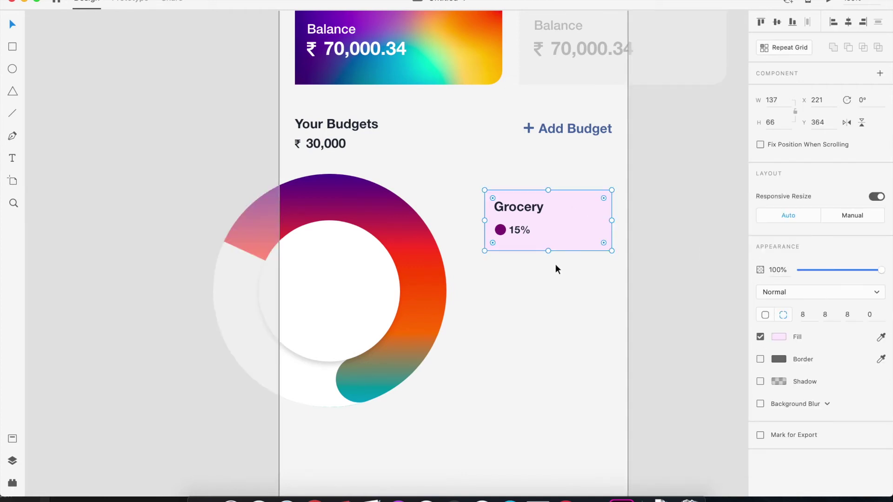
Shrink the purple dot to about 8 px and set the 15% label's font size to 9
left_click(501, 229)
left_click_drag(505, 227, 502, 230)
key("super+plus")
key("super+plus")
key("super+plus")
left_click_drag(565, 241, 363, 273)
left_click_drag(480, 226, 482, 222)
left_click(535, 221)
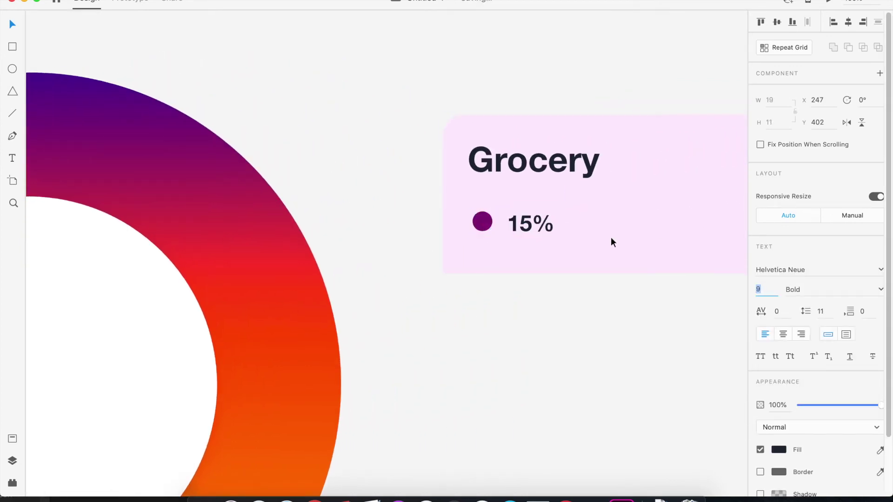
Group the dot with the 15% label, left-align the pair with the Grocery label and group them all
left_click(491, 218, "shift")
key("super+g")
left_click(549, 161)
left_click(530, 223, "shift")
left_click(832, 25)
key("super+g")
Centre the label group vertically on the pink card background and group the two together
left_click(716, 132, "shift")
left_click(776, 22)
key("super+g")
key("super+minus")
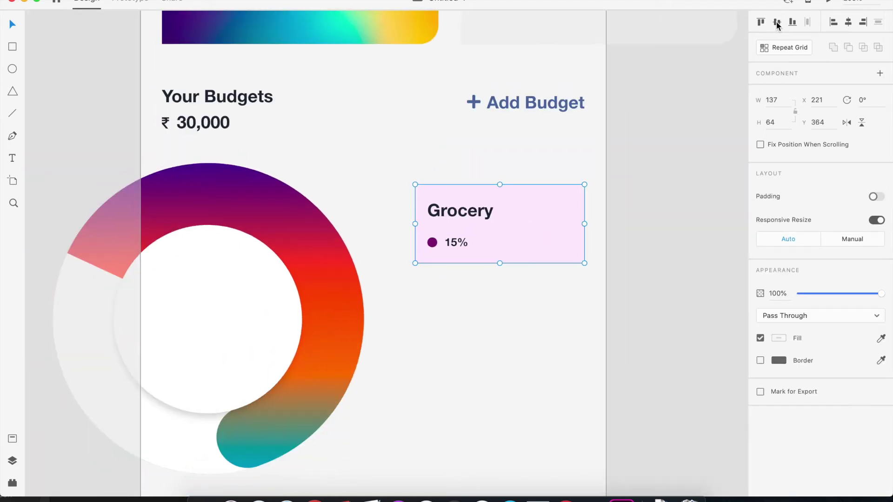
Repeat the Grocery card downward as a grid of four cards with 3 px gaps
scroll(541, 214, "down", 5)
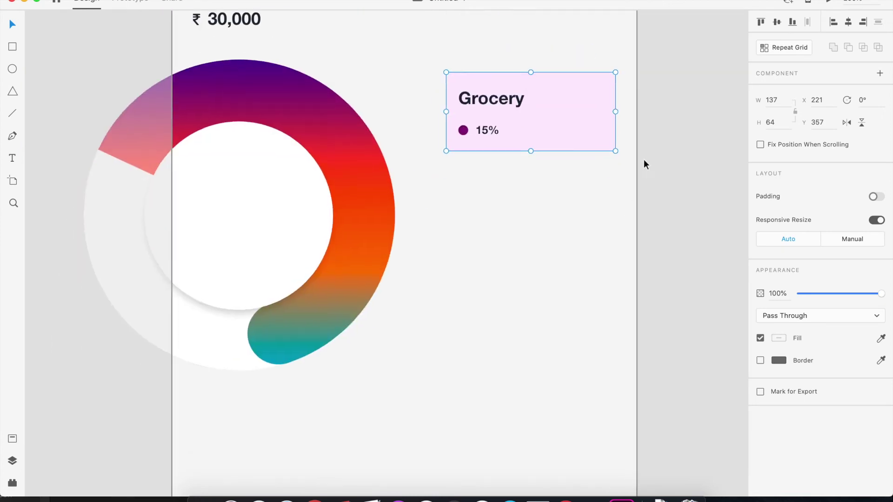
left_click(766, 46)
left_click_drag(539, 154, 536, 380)
left_click_drag(518, 266, 519, 226)
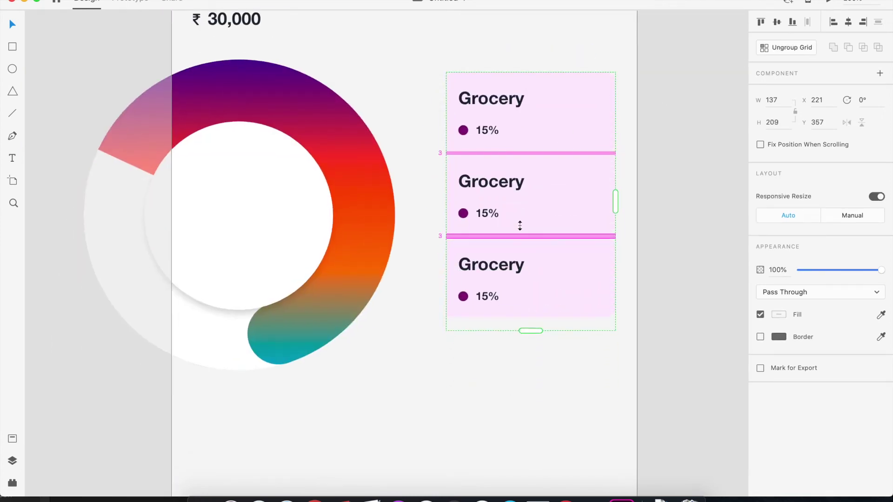
left_click_drag(528, 328, 528, 406)
left_click(383, 381)
key("super+minus")
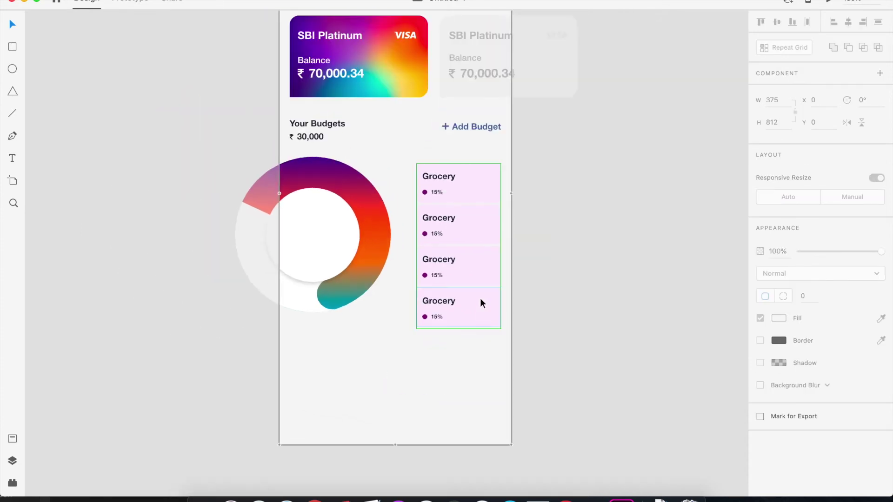
Enlarge the ring chart group toward the category cards to about 339 px wide
left_click(345, 247)
left_click_drag(189, 179, 423, 355)
left_click(231, 275)
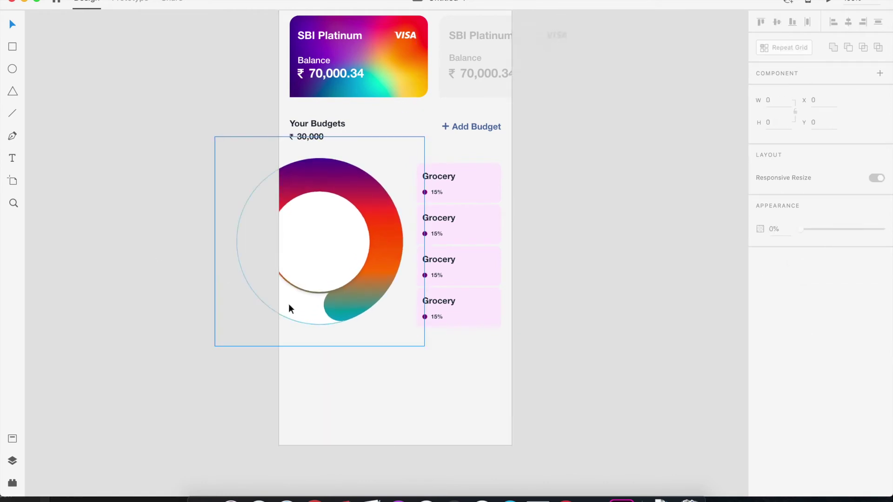
left_click(289, 306)
left_click_drag(409, 335, 425, 357)
left_click(158, 272)
Set the white ring arc's border size to 54 and shift it down 1 px to cover the ring's coloured edge
left_click(303, 300)
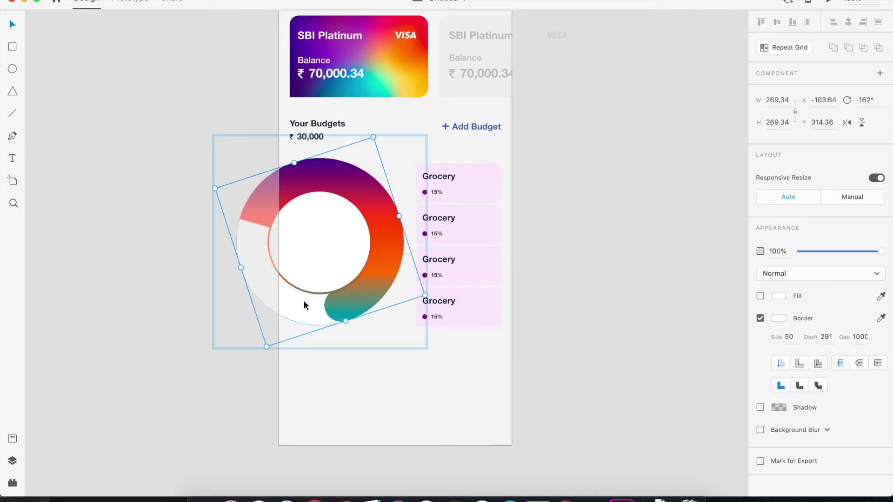
key("Up")
key("Up")
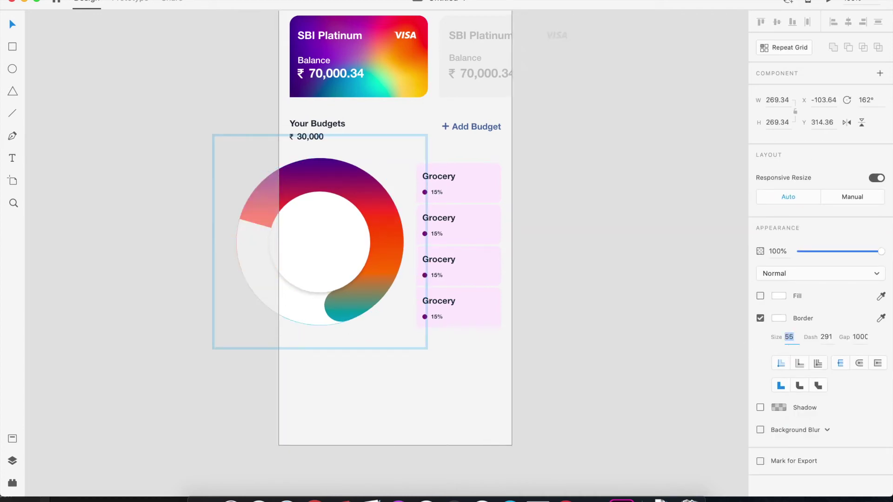
left_click(178, 309)
key("super+equal")
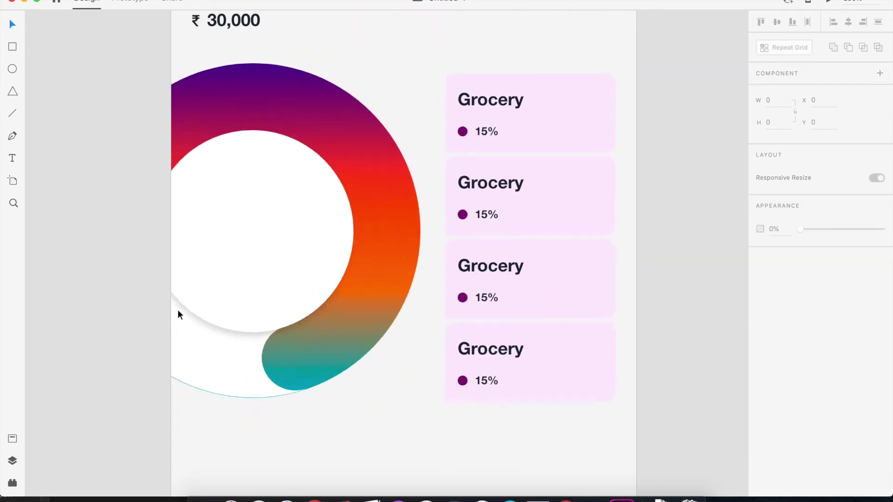
scroll(332, 299, "left", 5)
scroll(332, 300, "down", 3)
left_click(332, 299)
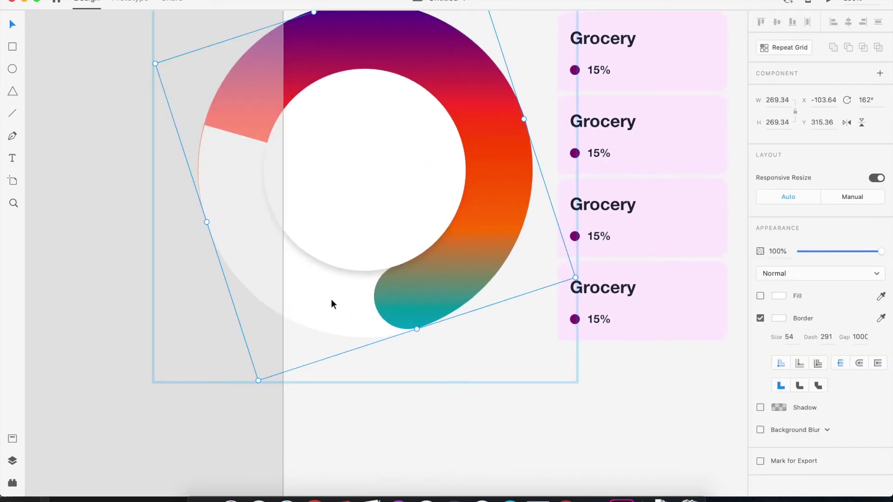
left_click(116, 274)
key("super+minus")
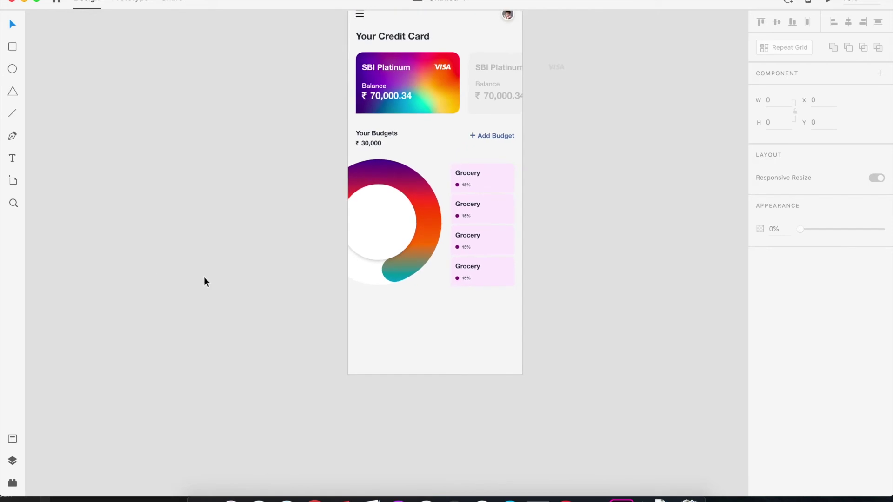
Draw a diagonal line about 46 by 49 px across the ring's upper part and colour it white
left_click_drag(381, 186, 402, 164)
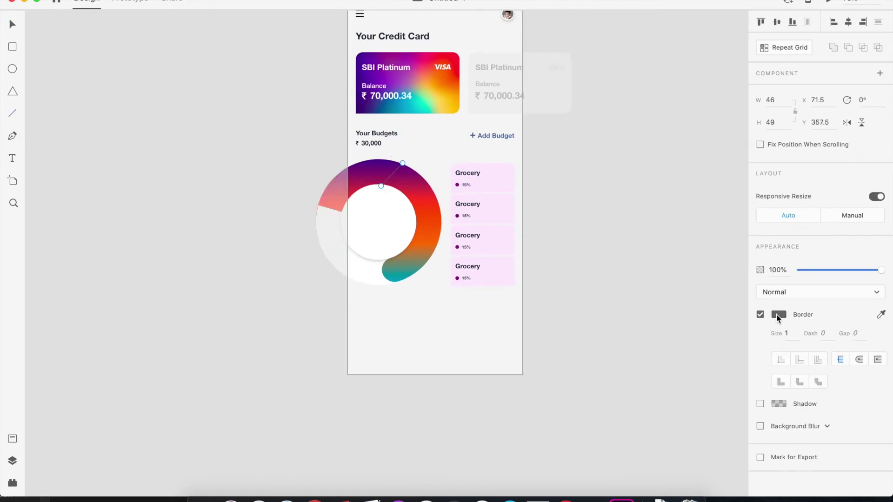
left_click(779, 315)
left_click_drag(674, 276, 630, 245)
left_click(15, 27)
left_click(142, 89)
left_click(395, 178)
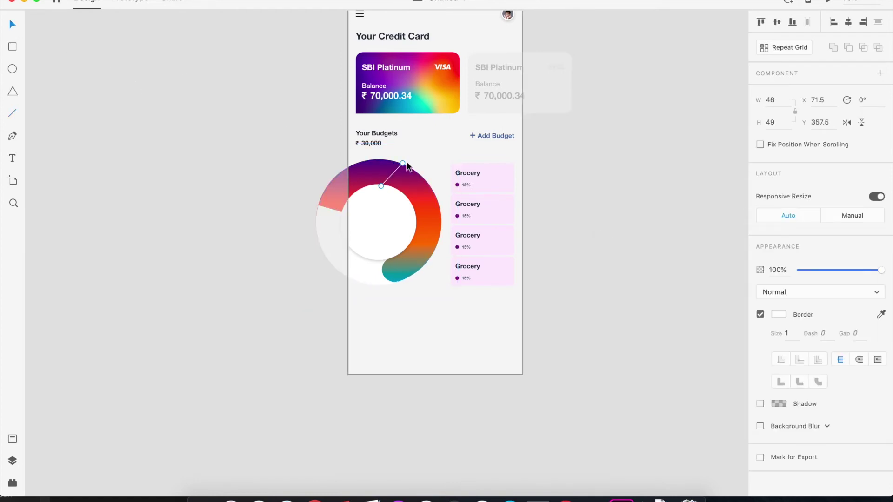
Copy the white line farther along the ring as a second divider and fit its position to the band
key("super+plus")
left_click_drag(410, 78, 450, 112)
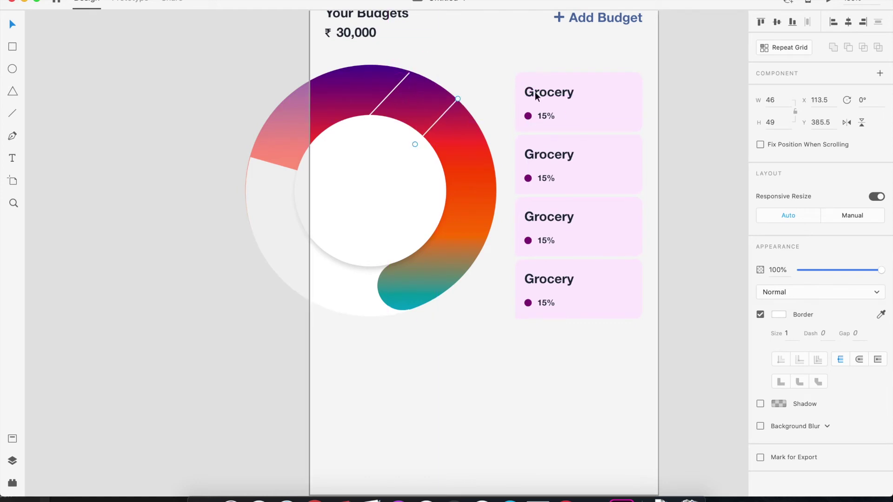
key("super+plus")
key("super+plus")
left_click_drag(644, 116, 592, 276)
left_click_drag(475, 104, 495, 128)
Adjust the ends of the first two divider lines so they cross the ring band radially
left_click(375, 57)
left_click_drag(375, 57, 311, 28)
left_click(474, 143)
left_click_drag(492, 127, 474, 102)
left_click_drag(302, 104, 354, 112)
mouse_move(436, 140)
left_mouse_down()
mouse_move(455, 152)
mouse_move(446, 151)
left_mouse_up()
key("super+z")
key("super+minus")
Add two more white divider lines across the ring's orange and lower sections
left_click_drag(419, 202, 430, 235)
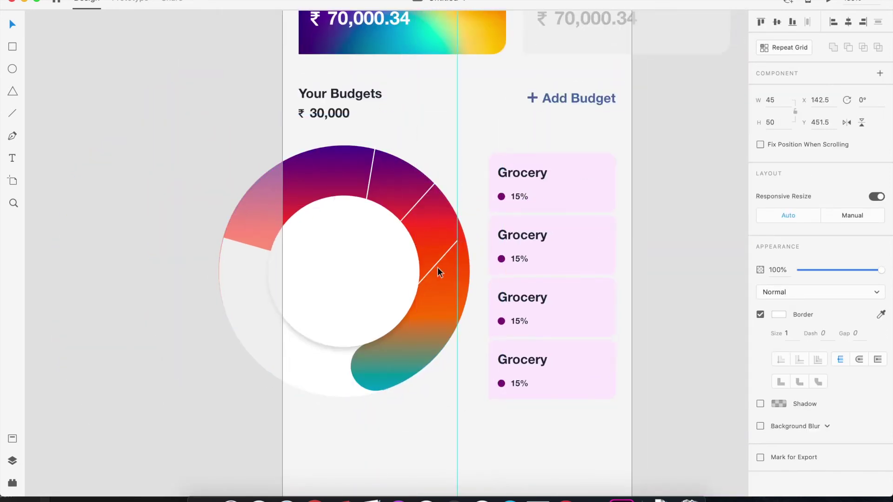
left_click(468, 256)
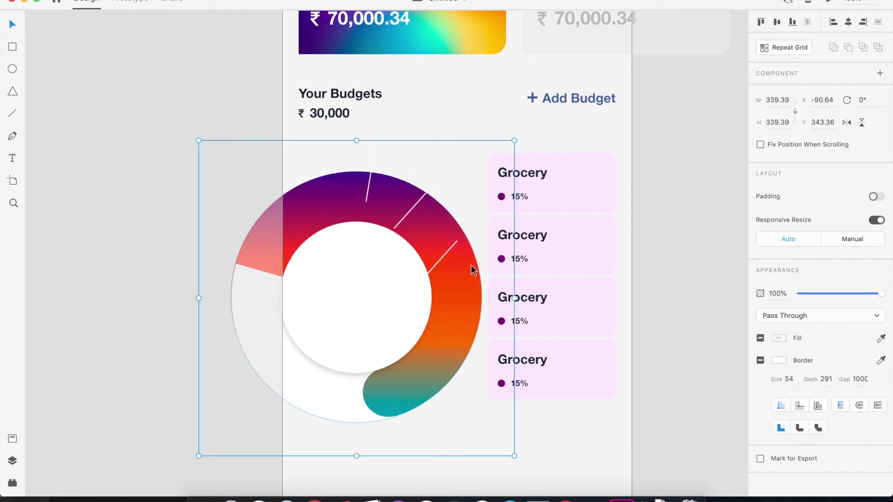
double_click(457, 243)
left_click_drag(456, 242, 442, 348)
left_click(458, 113)
Ungroup the grid of cards and rename the second card's label as Transportation
key("super+minus")
key("super+minus")
key("super+equal")
scroll(458, 114, "left", 3)
right_click(556, 188)
left_click(647, 297)
double_click(558, 215)
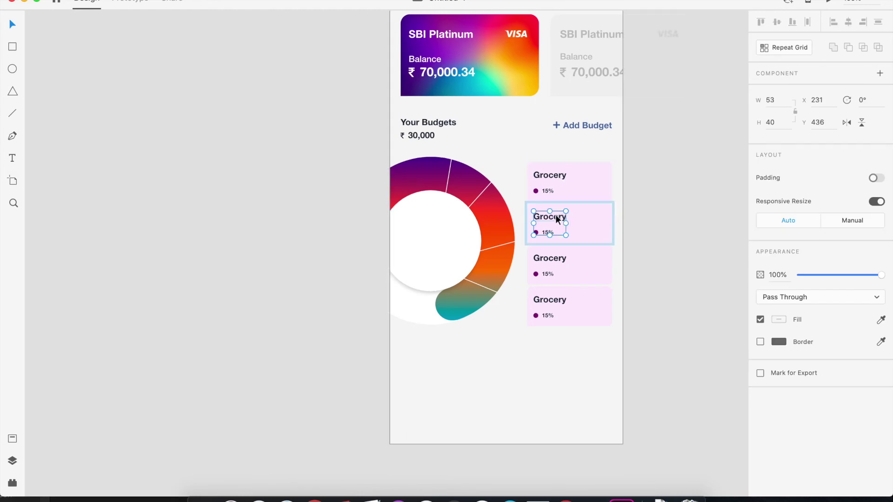
double_click(556, 215)
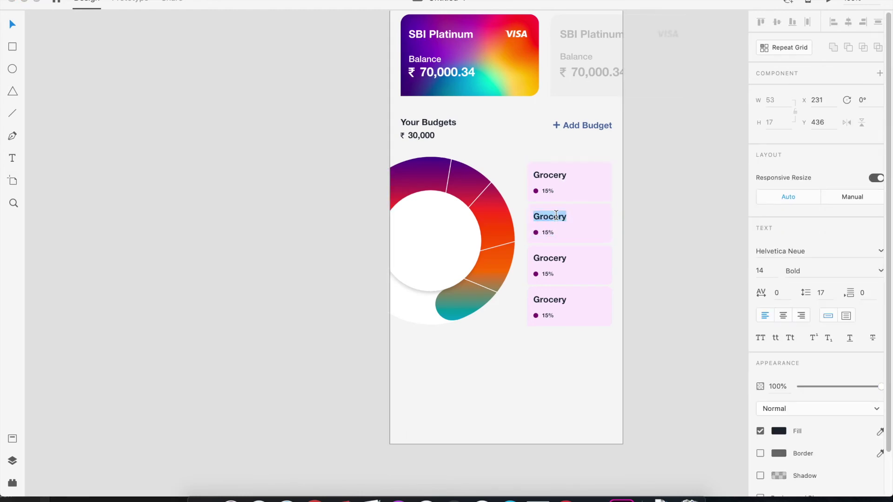
type("Trasn")
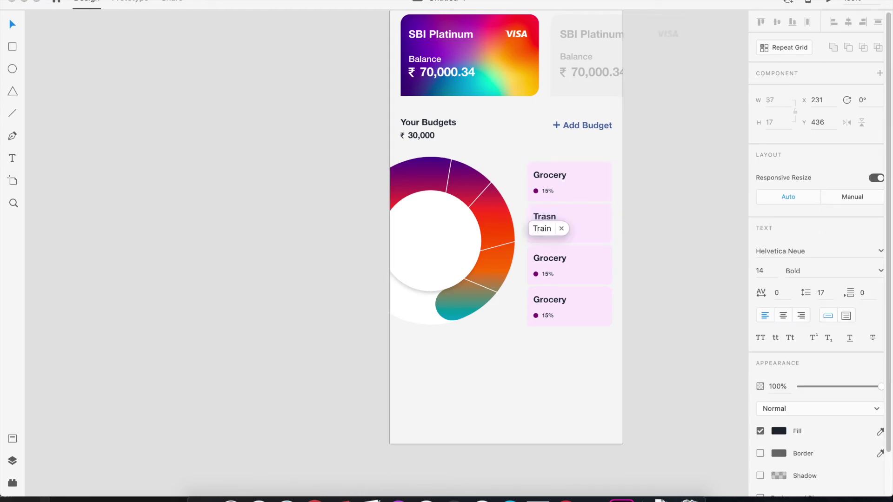
type("portation")
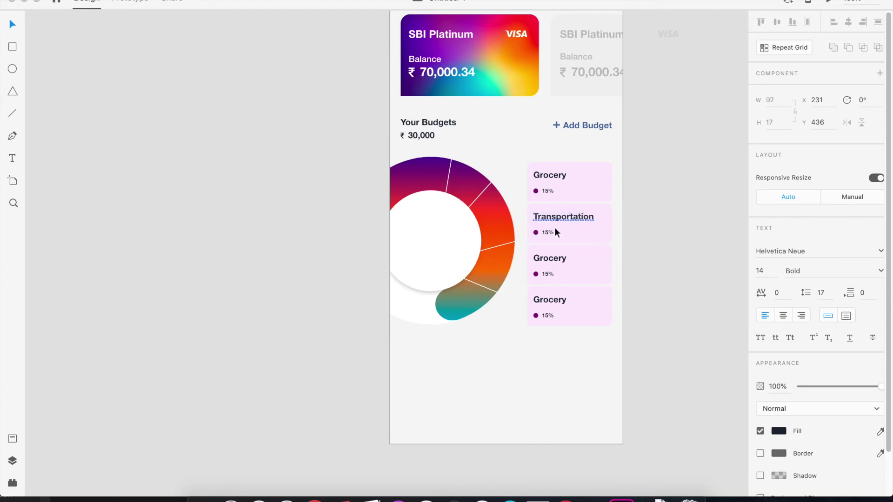
key("Escape")
Change the Transportation card's percentage to 6% and group its background shape
double_click(547, 232)
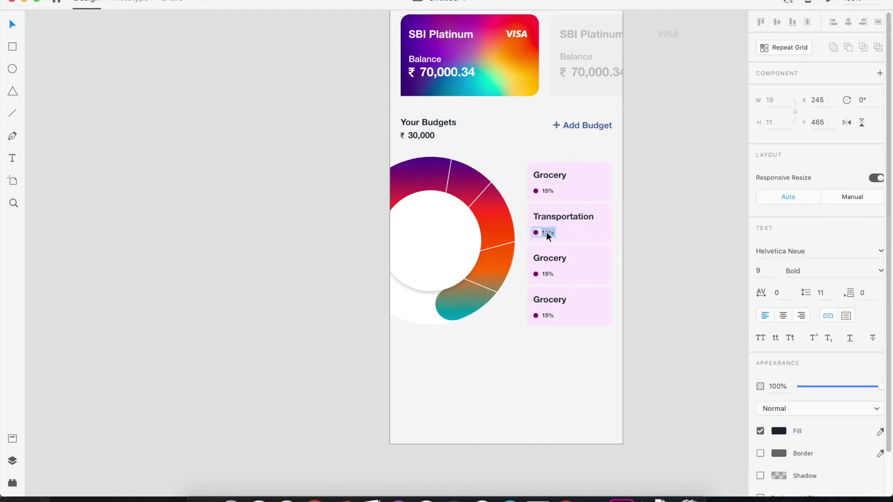
key("BackSpace")
key("BackSpace")
left_click(608, 223)
right_click(608, 222)
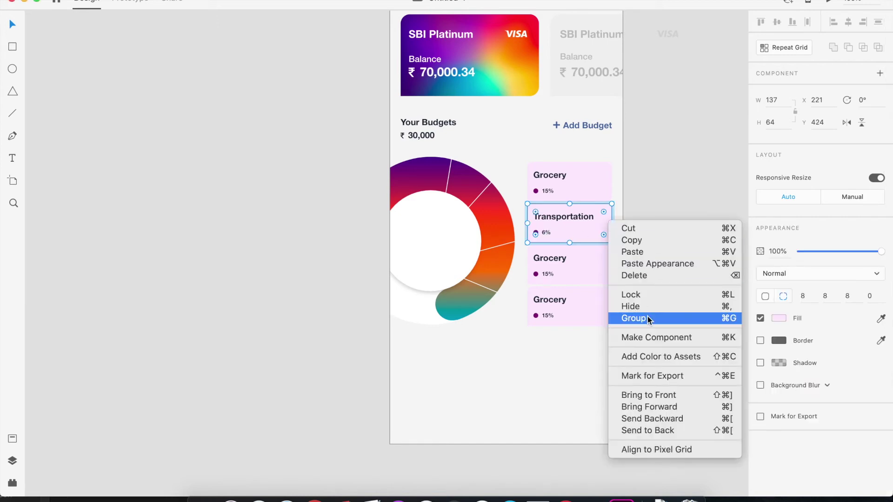
left_click(650, 320)
right_click(597, 225)
left_click(627, 334)
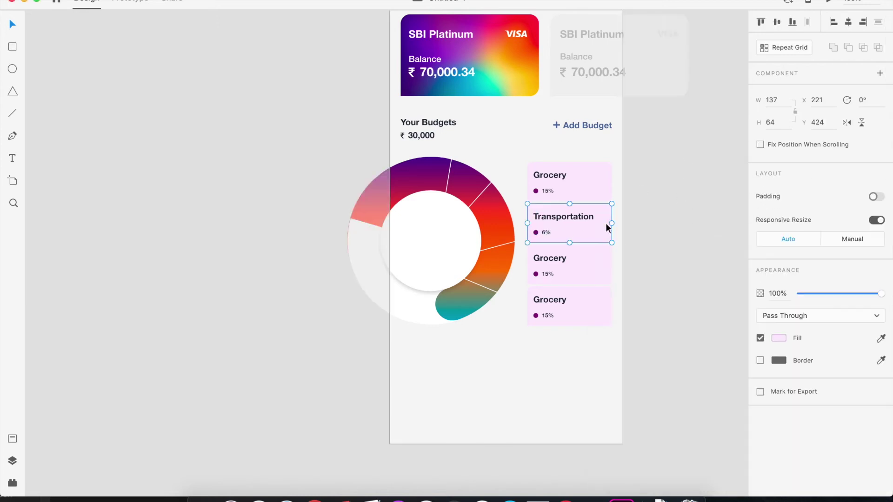
Fill the Transportation card's background with the ring's magenta, lightened to pale pink #FFE2F1
left_click(881, 338)
left_click(462, 182)
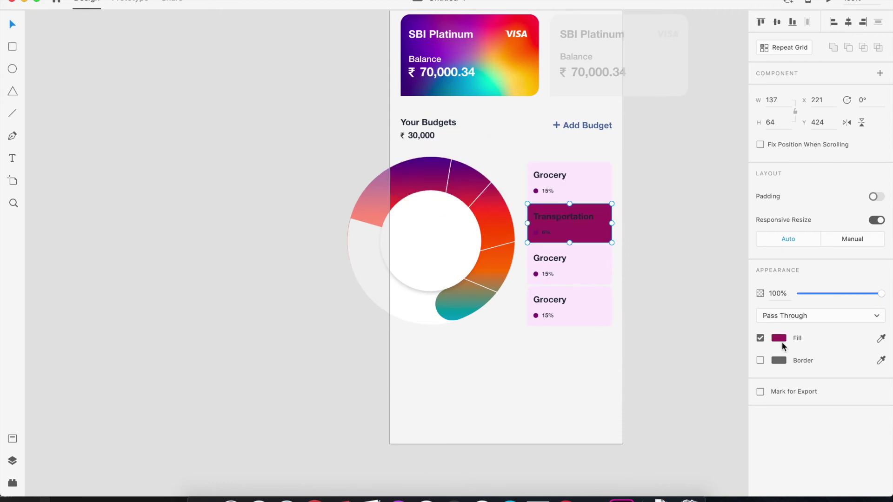
left_click(779, 338)
left_click(682, 294)
left_click_drag(681, 294, 641, 265)
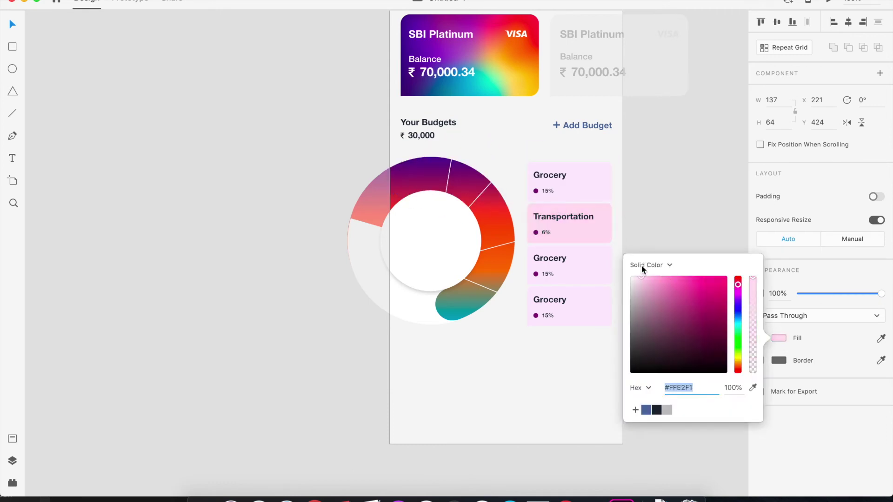
Recolour the dot on the Transportation card with the red sampled from the ring
left_click(557, 216)
double_click(536, 232)
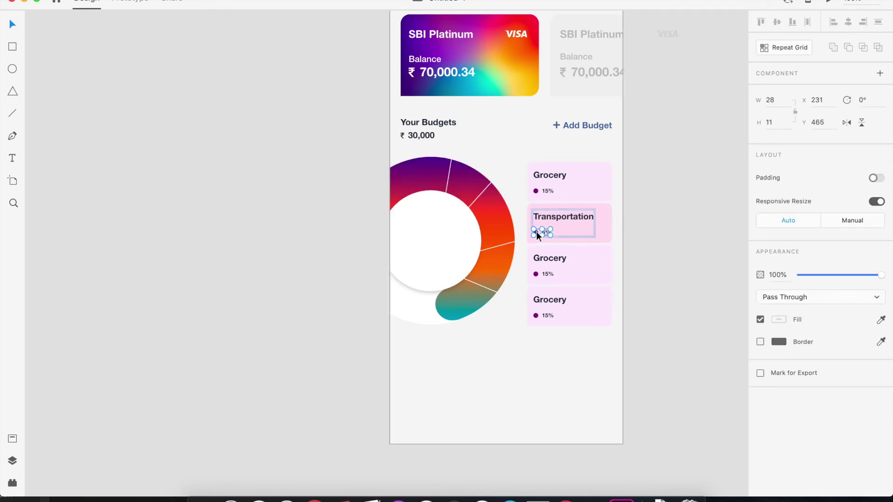
left_click(779, 295)
left_click(881, 297)
left_click(470, 205)
left_click(49, 60)
Fill the third card's background with the ring's orange-red, lightened to a pale peach
double_click(585, 269)
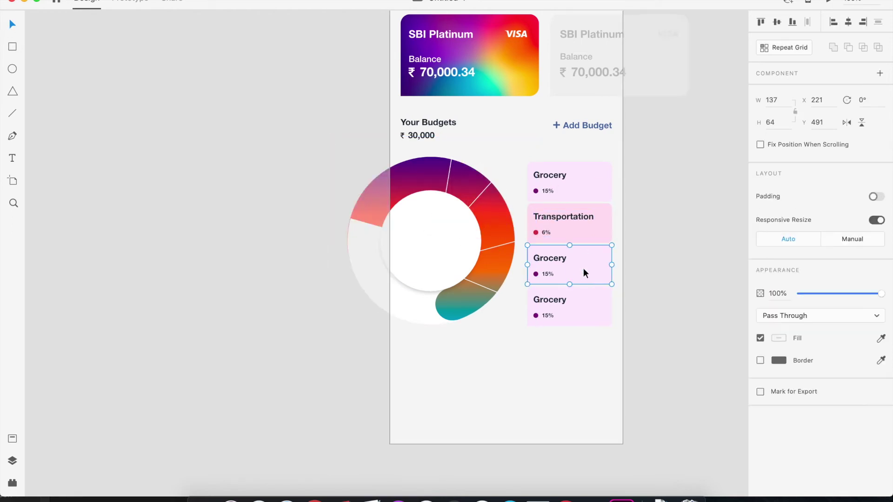
left_click(881, 318)
left_click(495, 229)
left_click(779, 318)
left_click(658, 255)
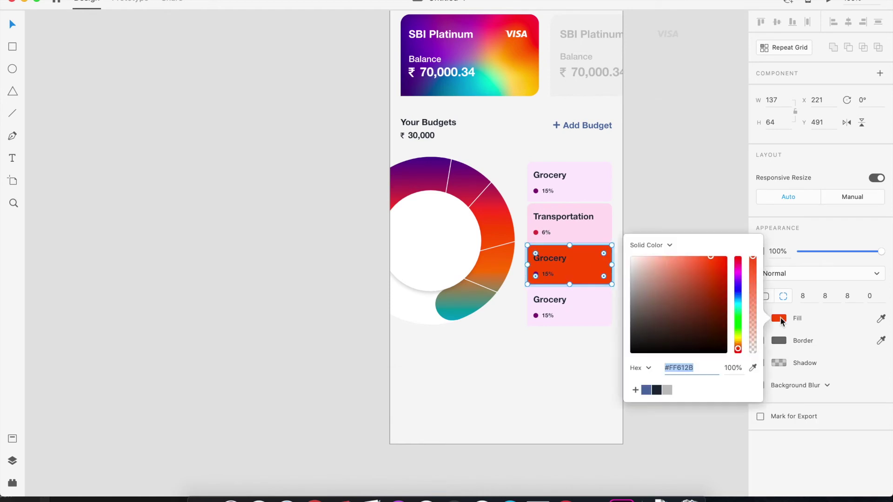
left_click(650, 222)
Recolour the dot on the third card with the orange-red sampled from the ring
double_click(536, 274)
left_click(778, 296)
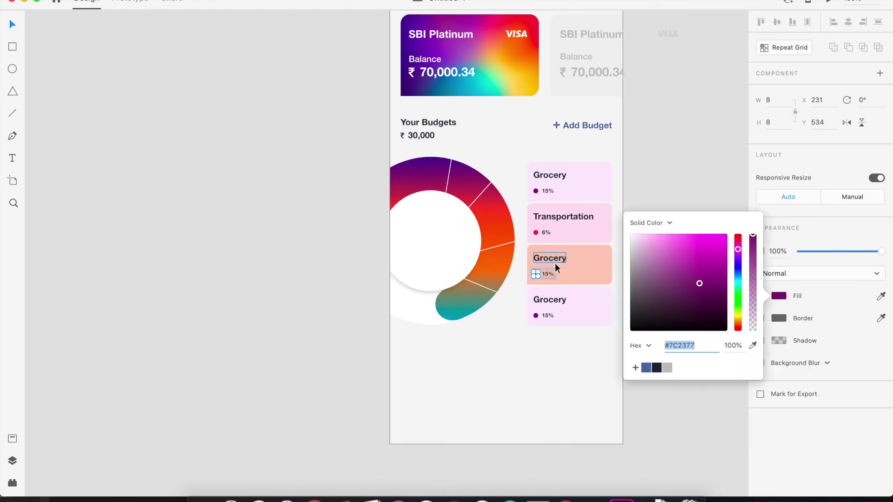
left_click(876, 298)
left_click(881, 296)
left_click(500, 239)
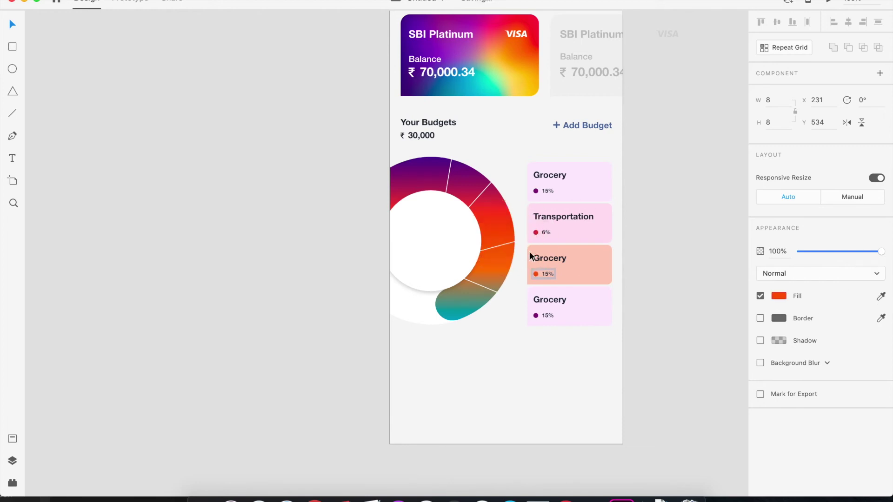
Fill the fourth card's background with the brown sampled from the ring's lower section
left_click(203, 141)
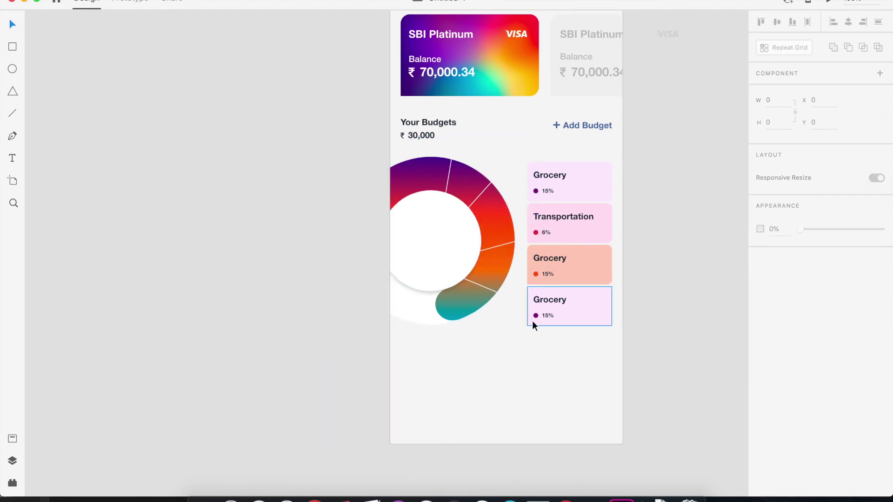
left_click(589, 310)
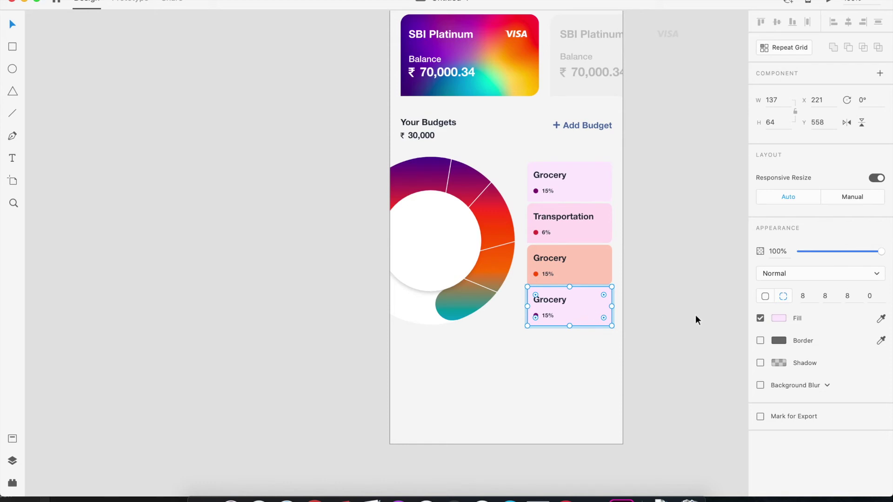
left_click(881, 320)
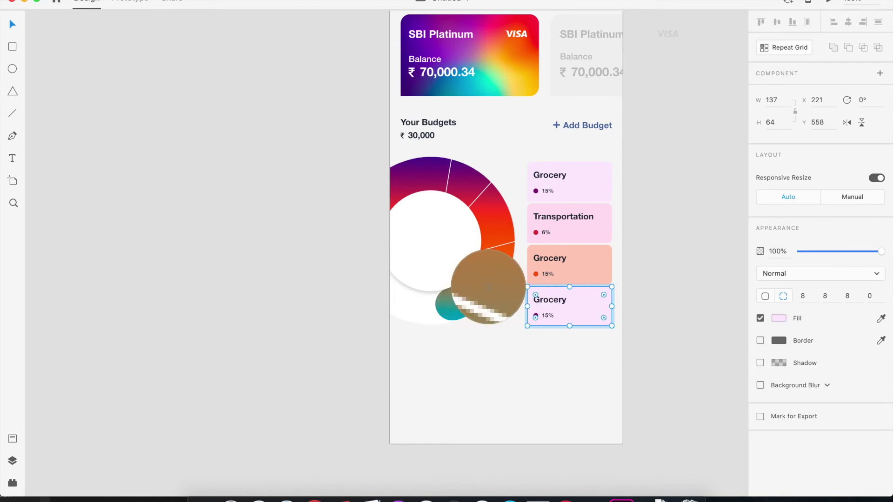
left_click(487, 289)
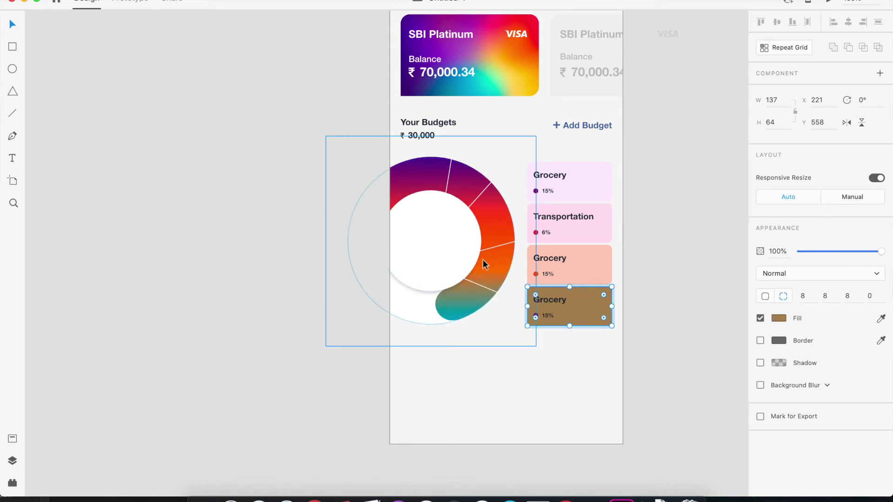
Shift the ring's upper-right divider line slightly and delete the divider crossing the orange section
left_click_drag(479, 195, 483, 198)
key("Delete")
left_click_drag(502, 245, 467, 214)
left_click(467, 201, "super")
left_click(308, 214)
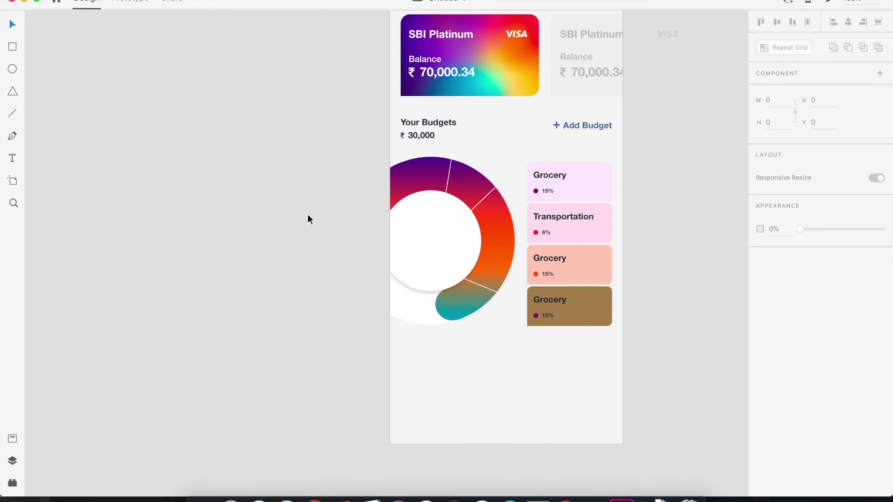
Fill the fourth card's background with the ring's teal, lightened to a pale cyan
left_click(571, 299)
double_click(595, 302)
left_click(881, 319)
left_click(470, 305)
left_click(784, 317)
left_click_drag(656, 262, 649, 250)
left_click(333, 272)
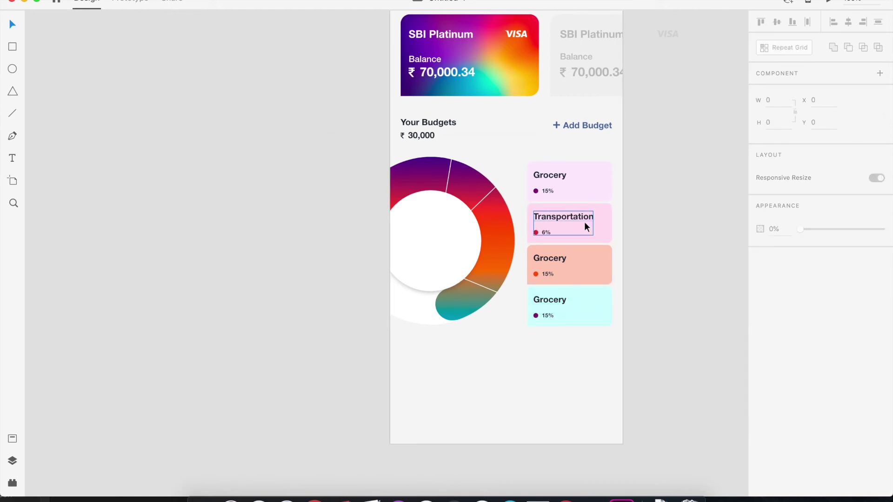
Recolour the dot on the fourth card with the teal sampled from the ring's rounded end
left_click(536, 316)
double_click(536, 315)
left_click(779, 296)
left_click(880, 296)
left_click(452, 316)
left_click(304, 260)
Change the third card's title to "Shopping" and its percentage to 33%
key("super+equal")
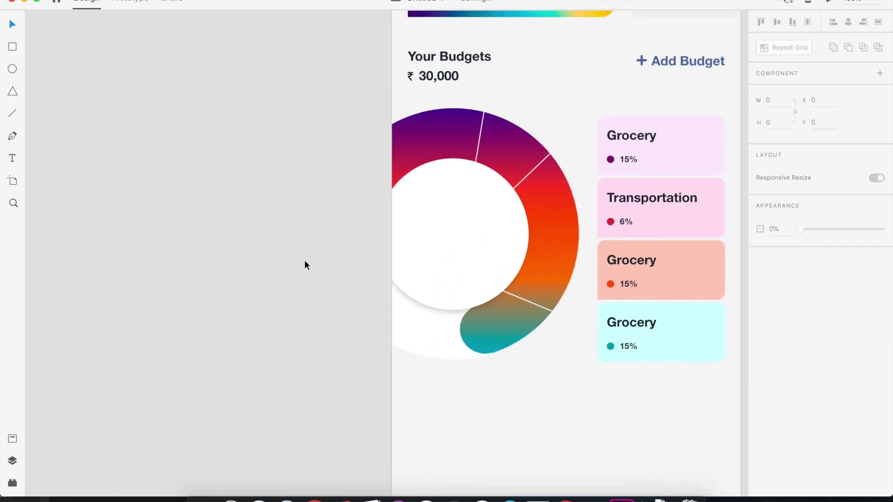
left_click(628, 260)
double_click(628, 261)
type("S")
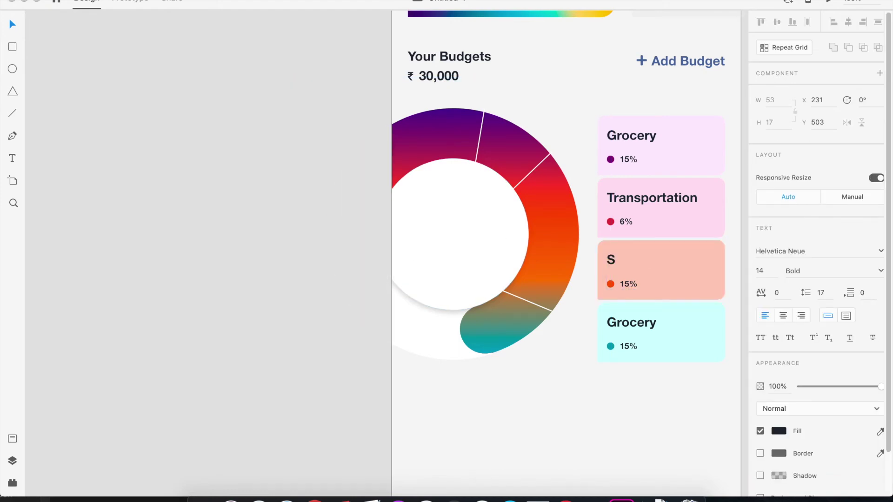
left_click(628, 284)
key("BackSpace")
key("BackSpace")
type("33")
key("Escape")
Change the fourth card's title to "Loan" and its percentage to 24%
left_click(626, 322)
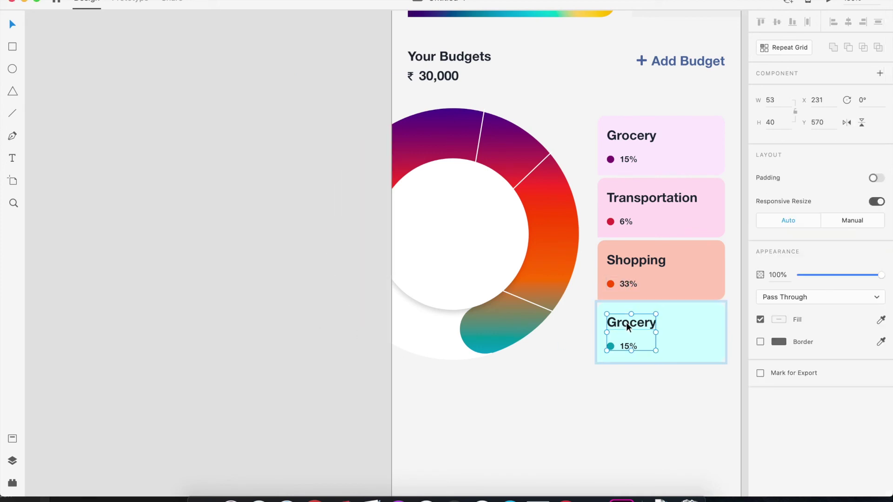
double_click(629, 322)
type("Loan")
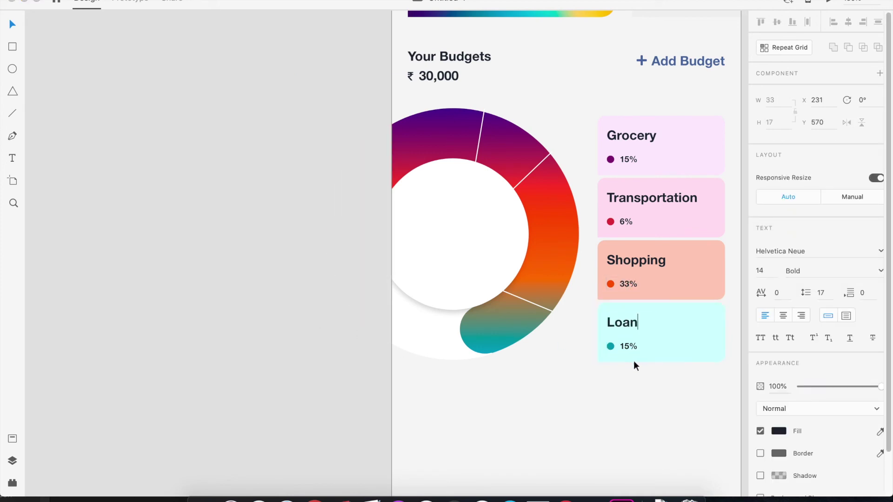
key("Escape")
left_click(627, 346)
double_click(628, 346)
type("24")
key("Escape")
Lighten the fill of the screen's full-size background rectangle to #FDFDFD
key("super+minus")
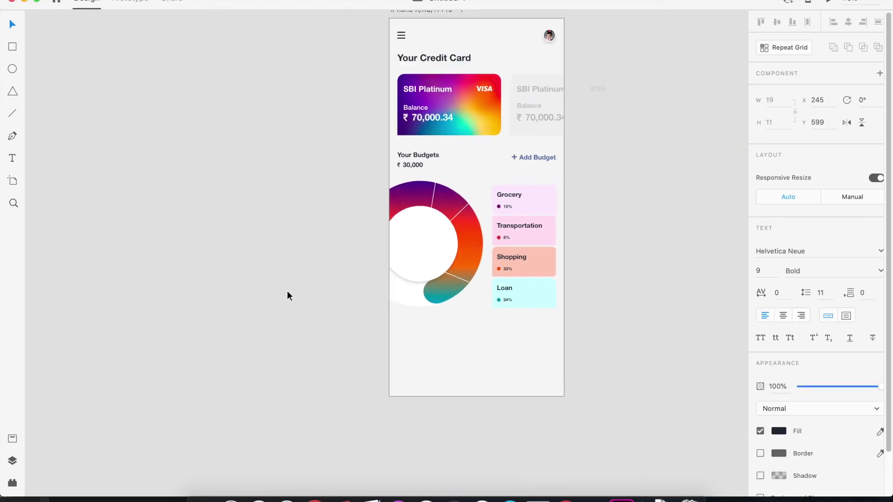
left_click(488, 387)
left_click(390, 19)
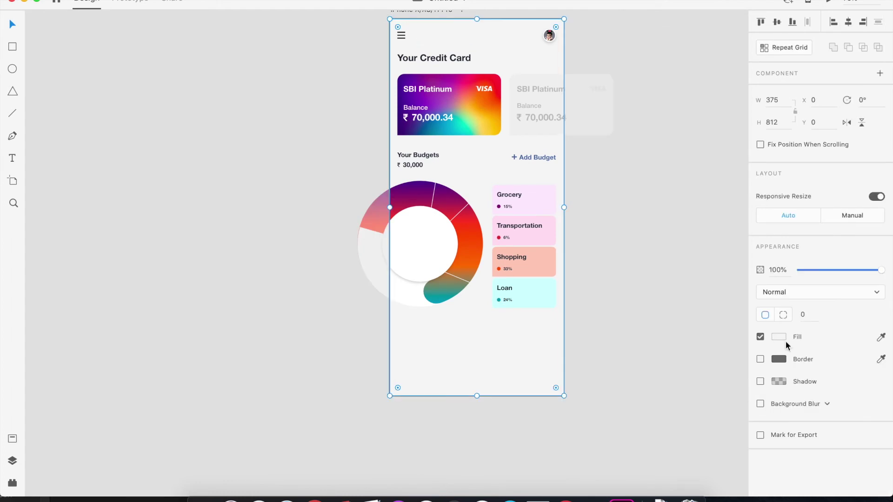
left_click(786, 343)
left_click_drag(632, 278, 629, 275)
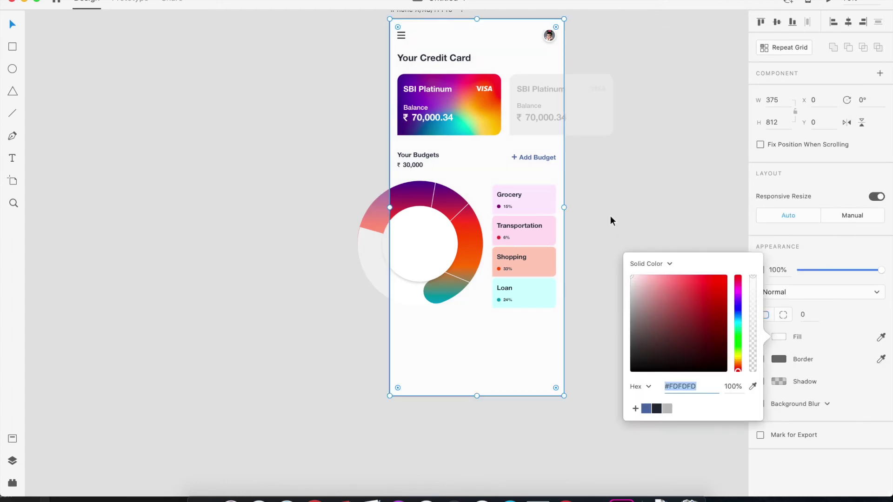
left_click(610, 217)
Lock the full-size background rectangle so that it cannot be moved
key("super+plus")
left_click_drag(510, 298, 579, 331)
key("super+z")
left_click(684, 319)
left_click_drag(482, 179, 485, 258)
right_click(440, 35)
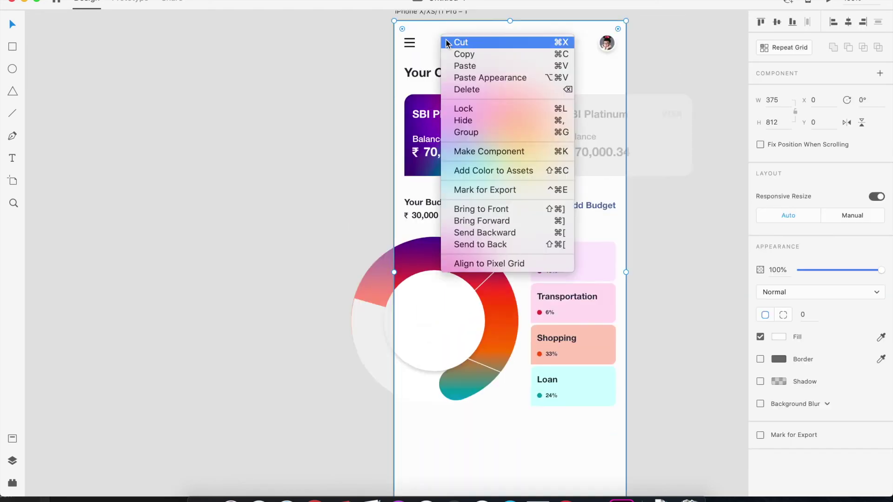
left_click(470, 110)
left_click(360, 126)
Group each category card with its text, raising the Grocery card slightly and lowering the Loan card by 10 px
key("super+plus")
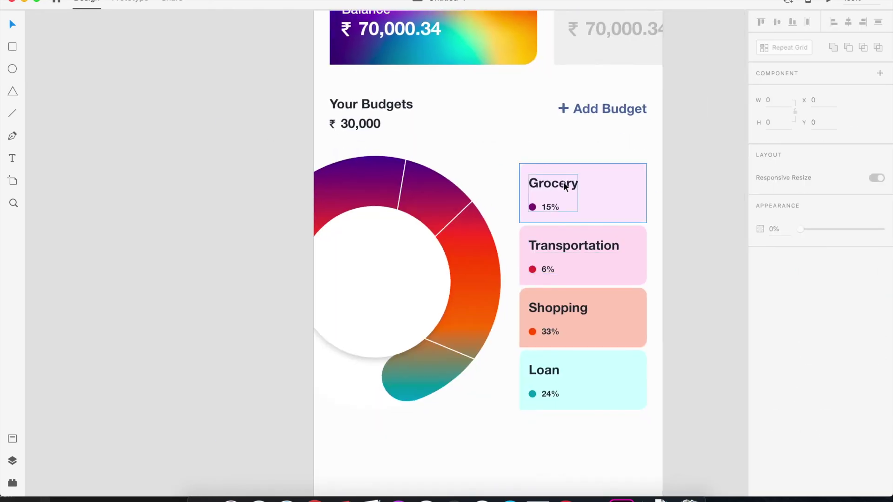
left_click(601, 201)
left_click(608, 255)
left_click_drag(511, 229, 647, 283)
left_click_drag(516, 295, 618, 341)
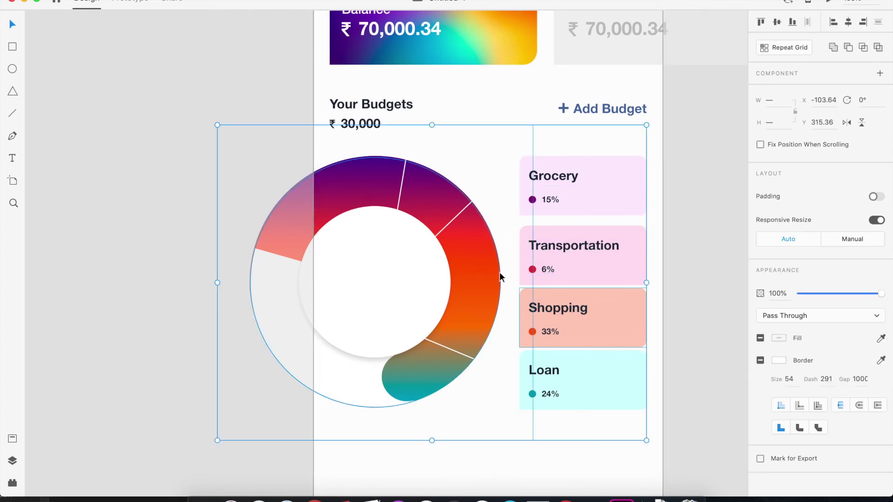
left_click(501, 272)
left_click(669, 315)
left_click(529, 330)
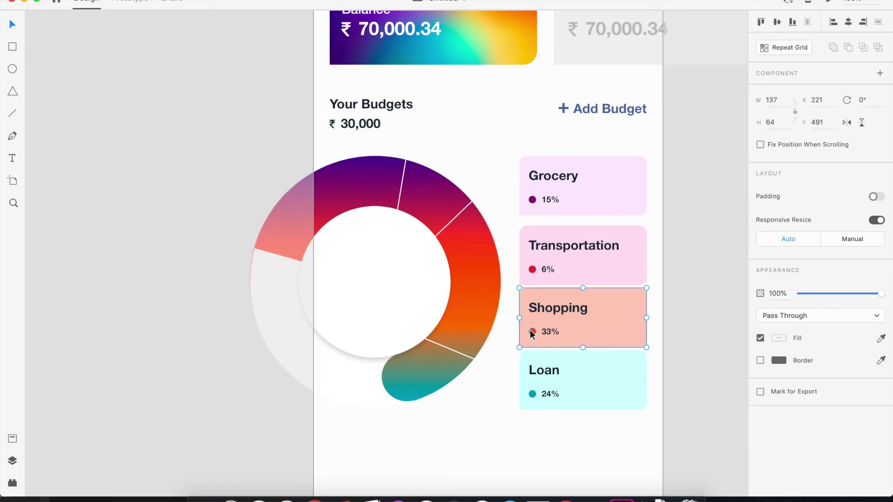
left_click(520, 401)
key("shift+Down")
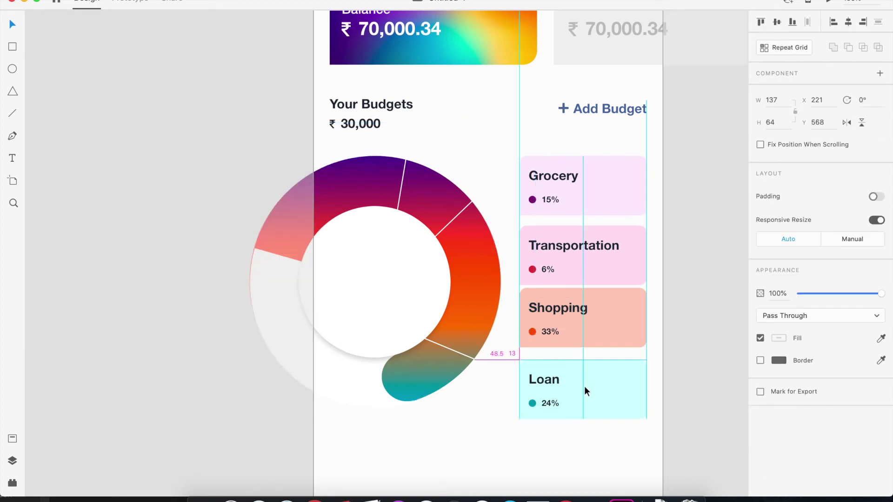
Distribute the four category cards evenly in the vertical direction and move the whole stack up to Y 339
key("super+minus")
left_click(529, 207)
left_click(523, 264, "shift")
left_click(521, 300, "shift")
left_click(523, 343, "shift")
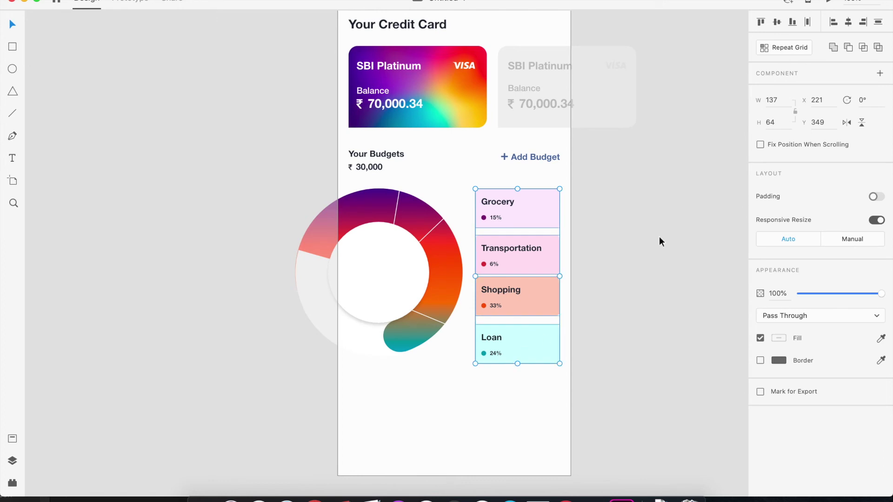
left_click(872, 22)
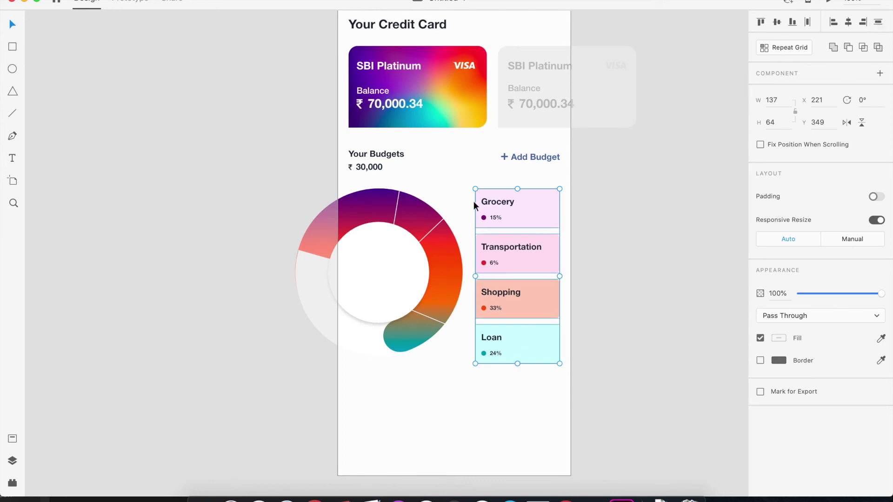
left_click_drag(529, 232, 530, 226)
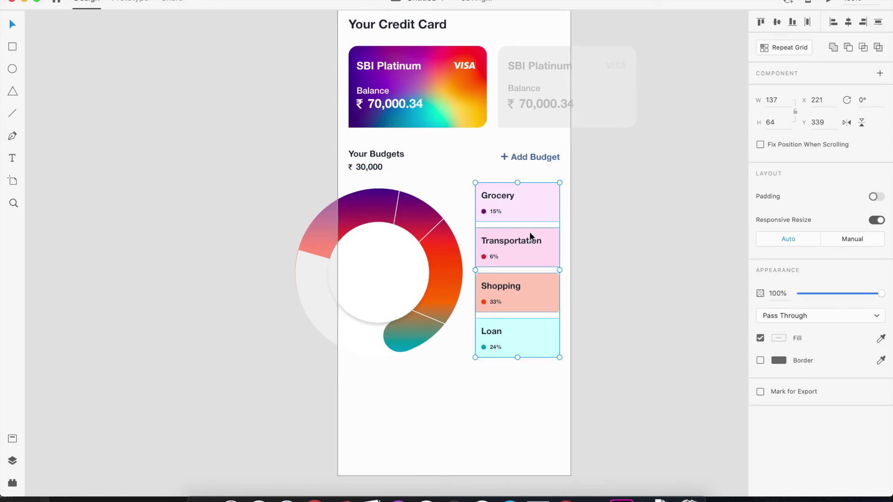
left_click(621, 279)
Draw a 341 × 105 rectangle below the ring and category cards and place it at Y 682
key("super+minus")
scroll(620, 278, "left", 2)
scroll(621, 278, "down", 2)
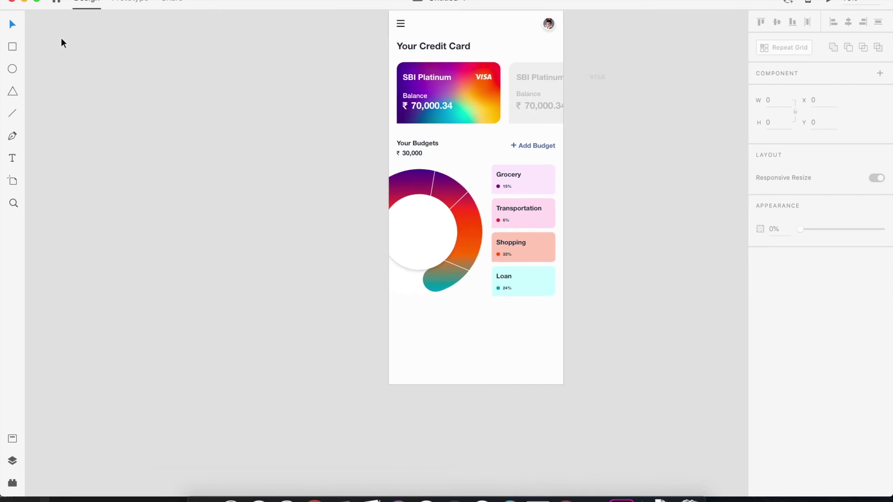
left_click_drag(397, 322, 556, 351)
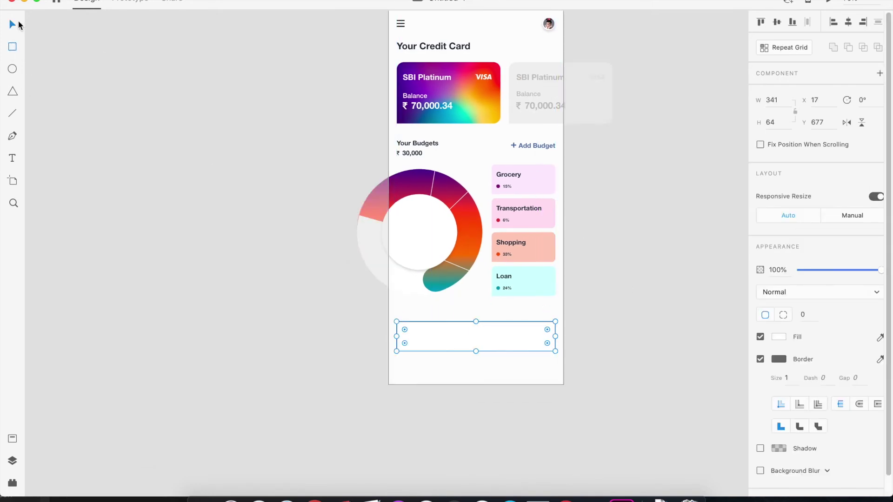
mouse_move(476, 352)
left_mouse_down()
mouse_move(477, 369)
mouse_move(492, 356)
left_mouse_up()
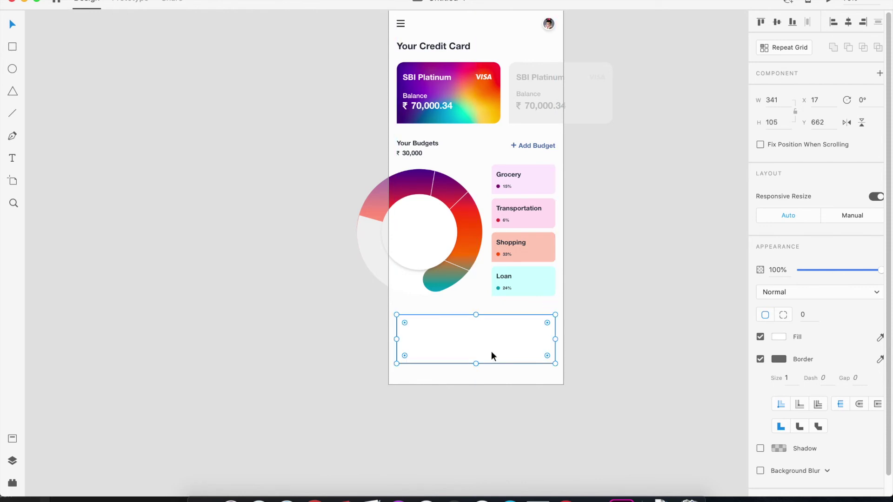
key("shift+Down")
key("shift+Down")
left_click(401, 314)
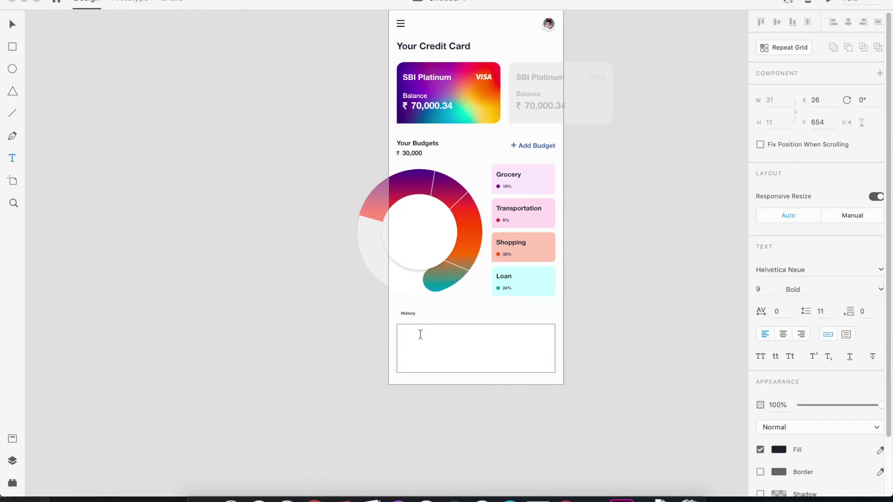
double_click(424, 144)
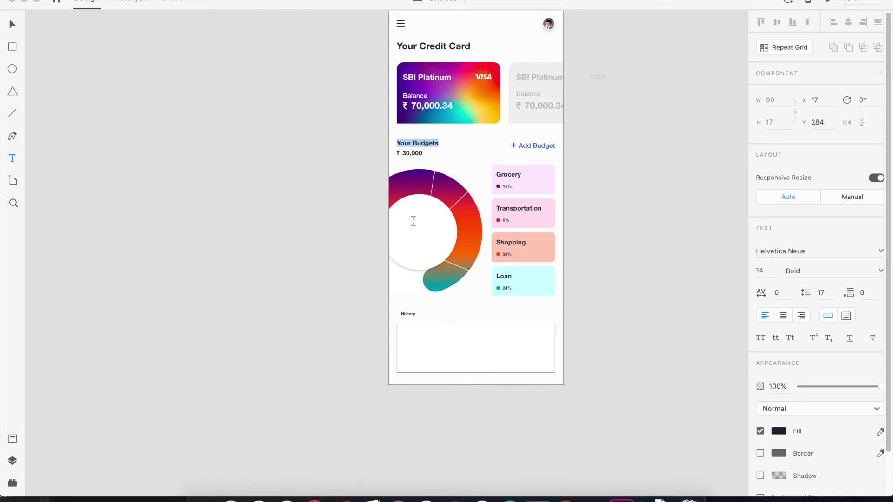
key("Escape")
left_click(409, 313)
key("Delete")
Duplicate the "Your Budgets" heading just above the new rectangle and delete the amount beneath the copy
left_click(428, 145)
left_click_drag(429, 141, 432, 306)
right_click(433, 307)
left_click(462, 341)
left_click(415, 318)
key("Delete")
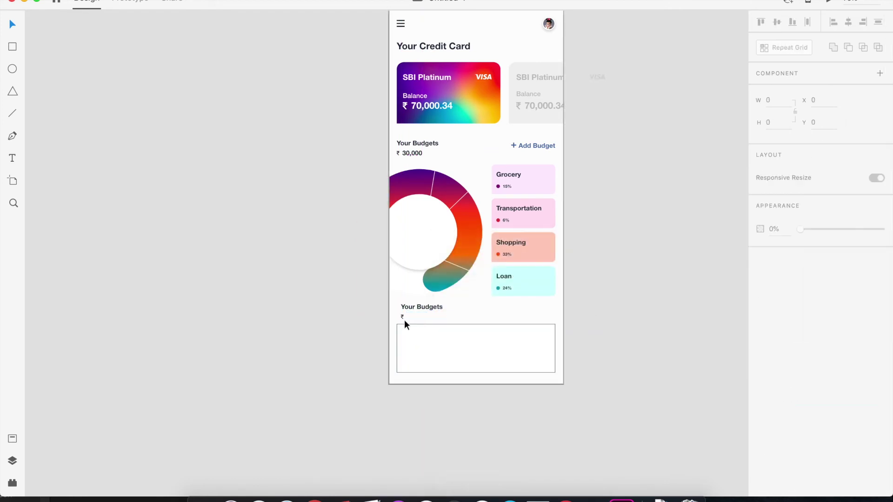
Change the copied heading to "History" and align it with the rectangle's left edge
left_click_drag(432, 308, 428, 312)
double_click(421, 313)
type("Historu")
key("BackSpace")
type("y")
key("Escape")
left_click_drag(413, 311, 414, 316)
Remove the History rectangle's border, fill it with purple sampled from the credit card, and round its corners to 8, keeping the lower-left square
left_click(446, 364)
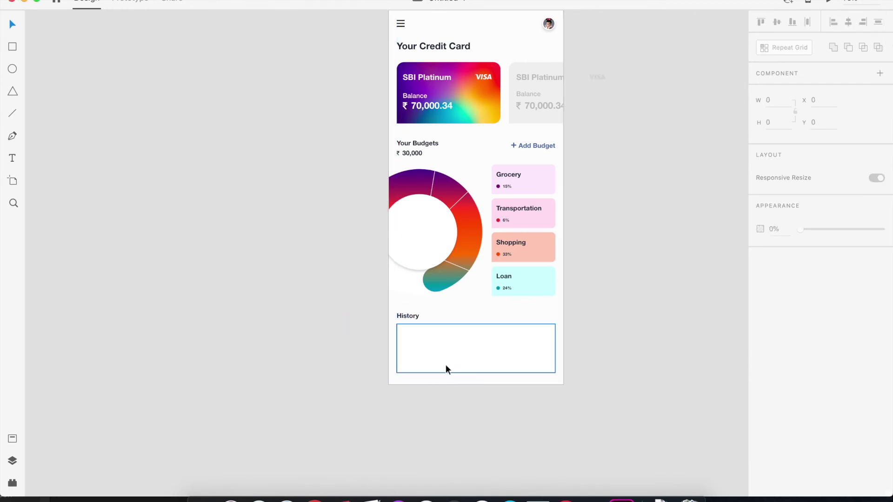
type("10")
left_click(760, 359)
left_click(884, 338)
left_click(408, 74)
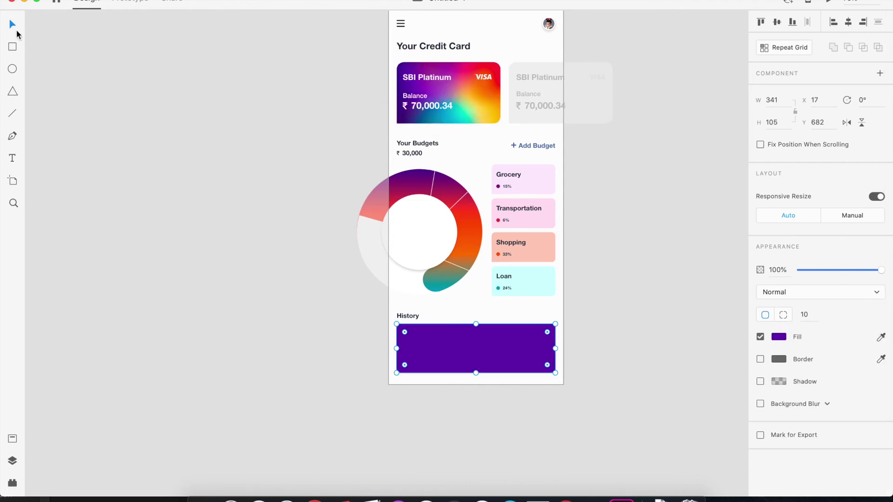
type("8")
left_click(664, 401)
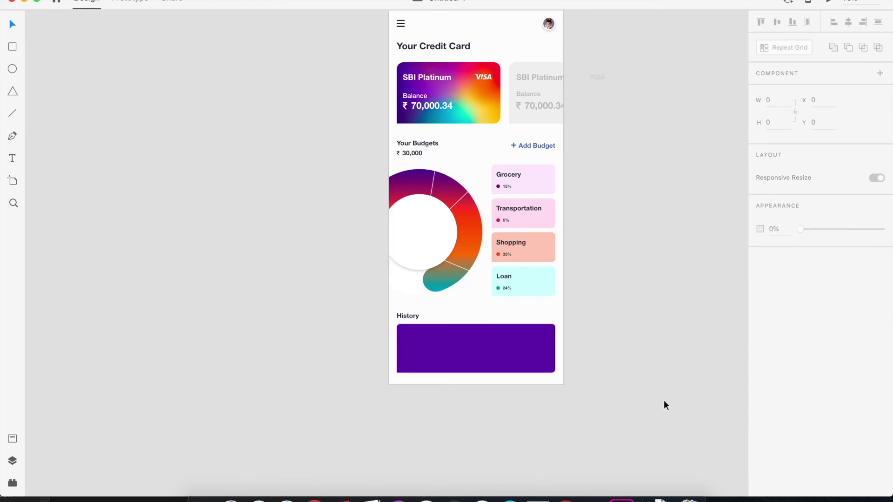
Duplicate the "History" heading into the purple card's upper-left area and bring the copy to the front
scroll(322, 266, "down", 4)
scroll(322, 266, "up", 2)
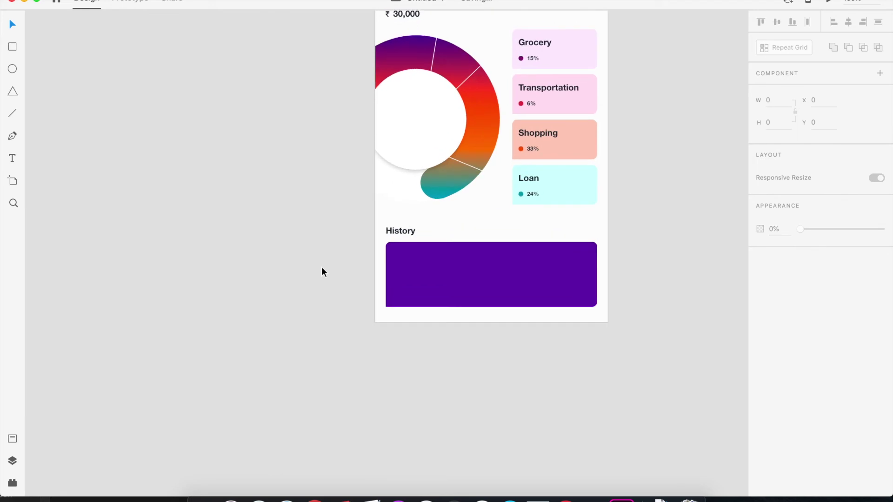
left_click(408, 232)
left_click_drag(408, 232, 414, 258)
right_click(414, 257)
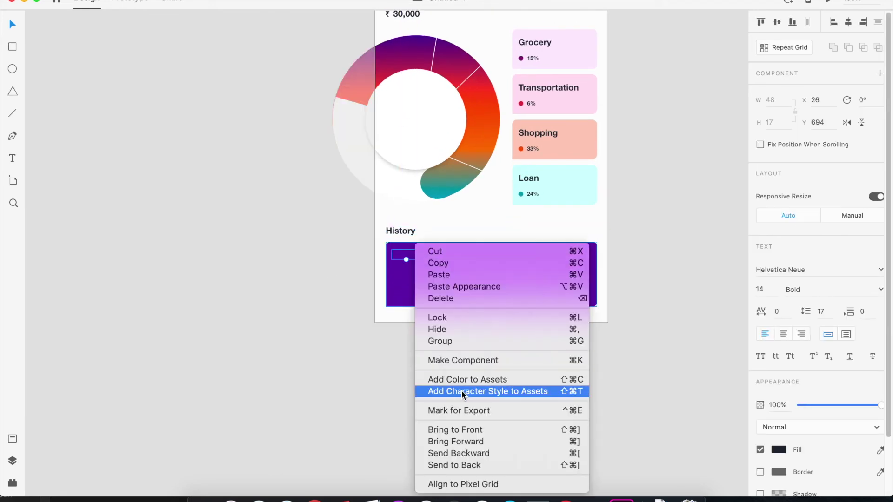
left_click(455, 430)
Change the copied label on the purple card to "April" and colour it white
left_click(12, 158)
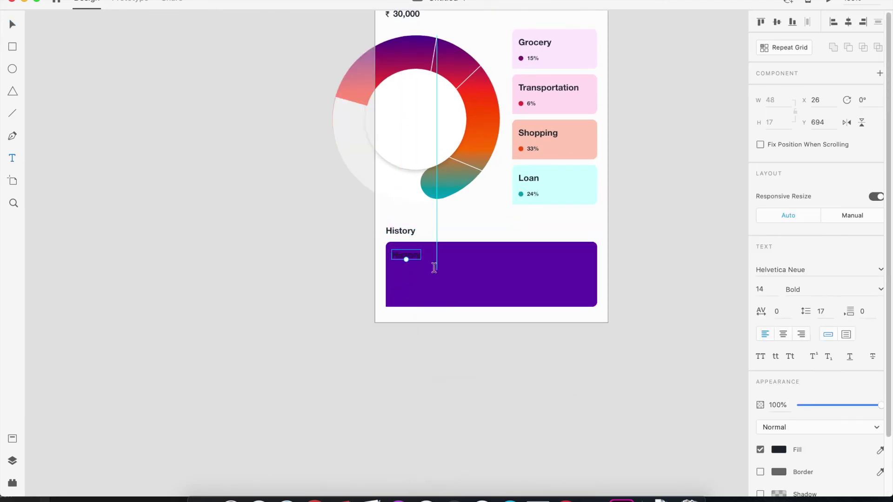
double_click(412, 256)
type("April")
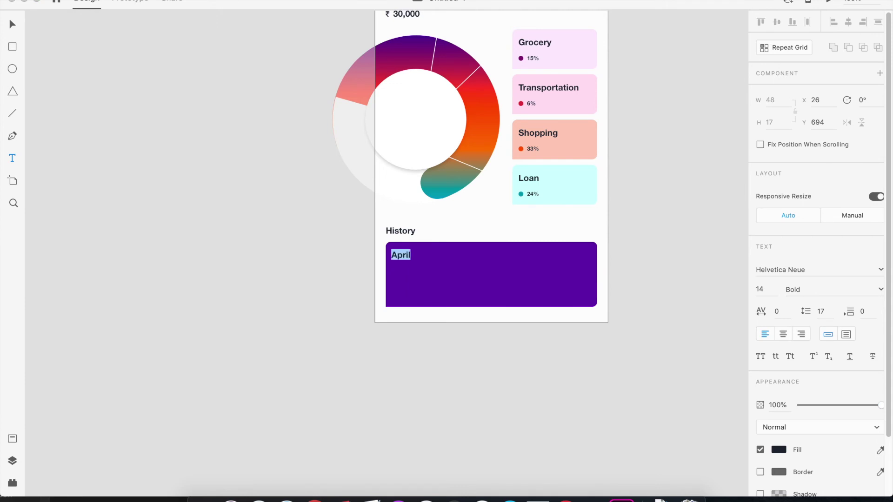
left_click(777, 450)
left_click(642, 355)
key("Escape")
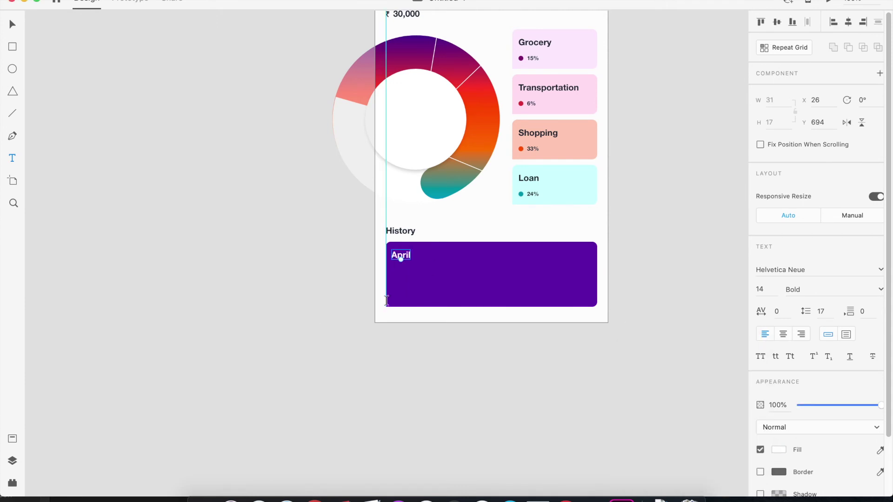
Change the purple card's "April" label to "Dec 2019" and place a duplicate of it directly underneath
double_click(401, 255)
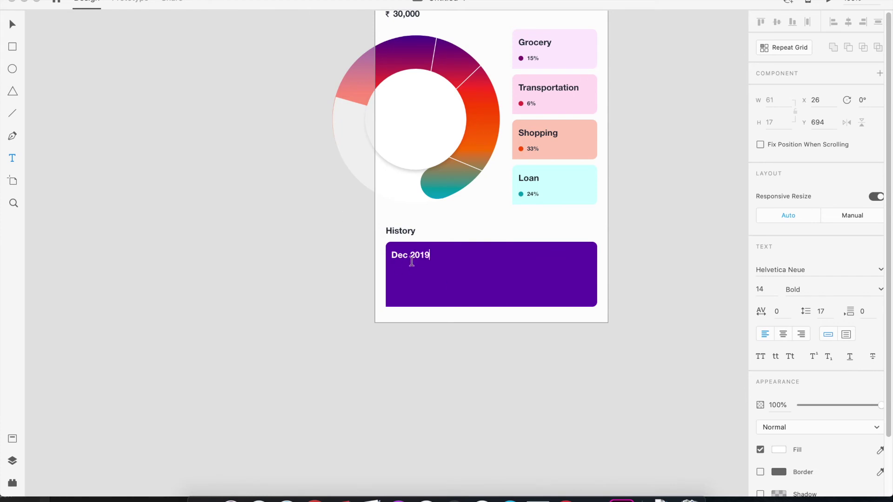
key("Escape")
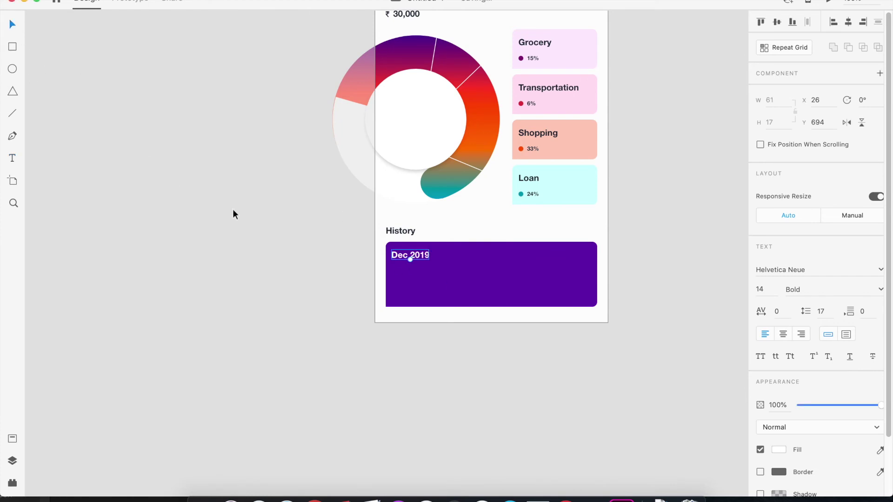
mouse_move(424, 261)
left_mouse_down()
mouse_move(413, 265)
mouse_move(422, 263)
mouse_move(418, 274)
left_mouse_up()
left_click(407, 234)
left_click(410, 256)
key("super+z")
key("super+z")
key("super+z")
Change the duplicated label to "Budget Alocated" and add a copy below it reading "40,000"
double_click(419, 271)
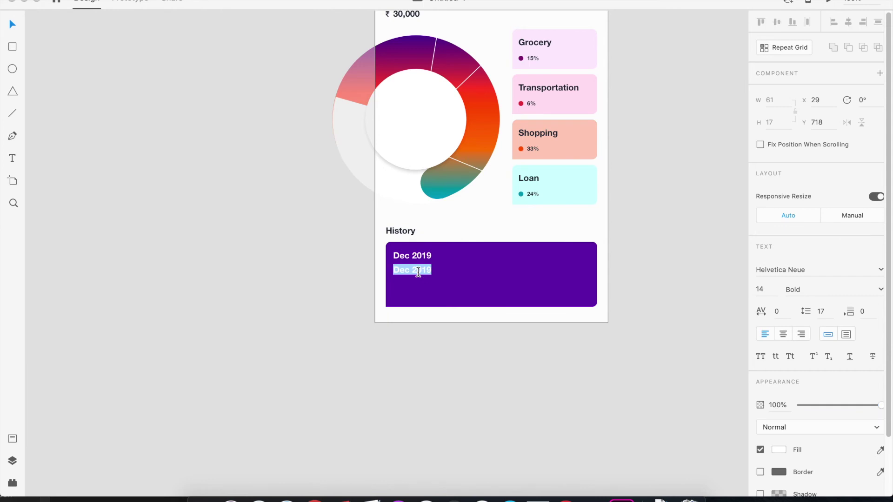
type("Budget Alocated")
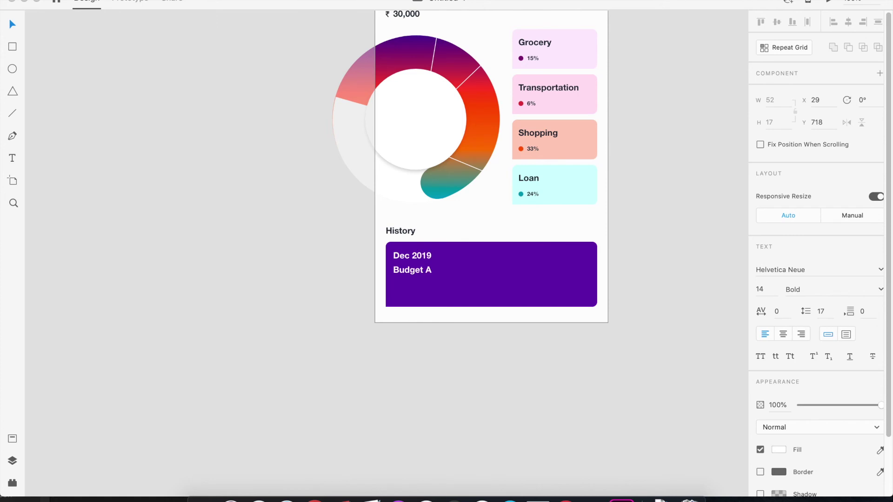
key("Escape")
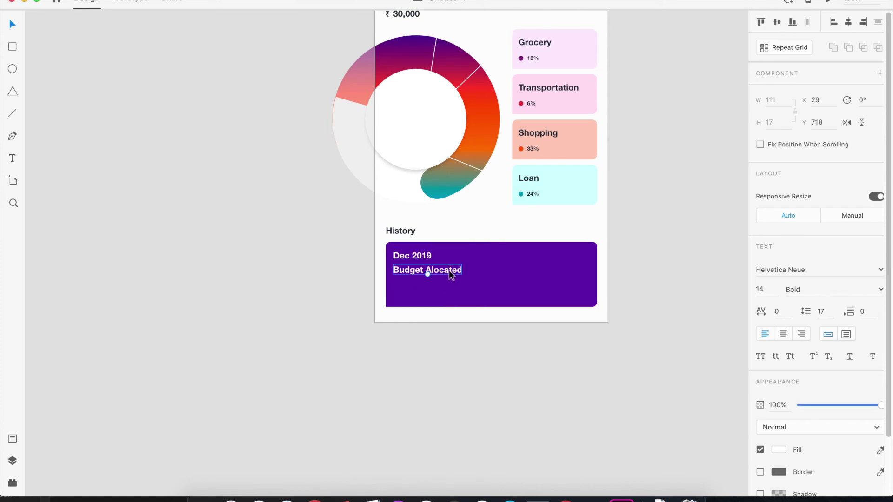
left_click_drag(449, 271, 450, 285)
double_click(445, 284)
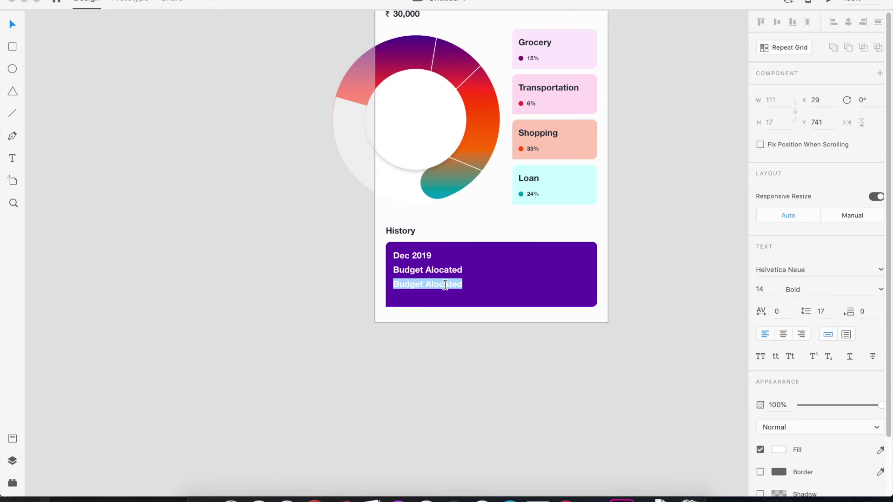
type("40")
key("Escape")
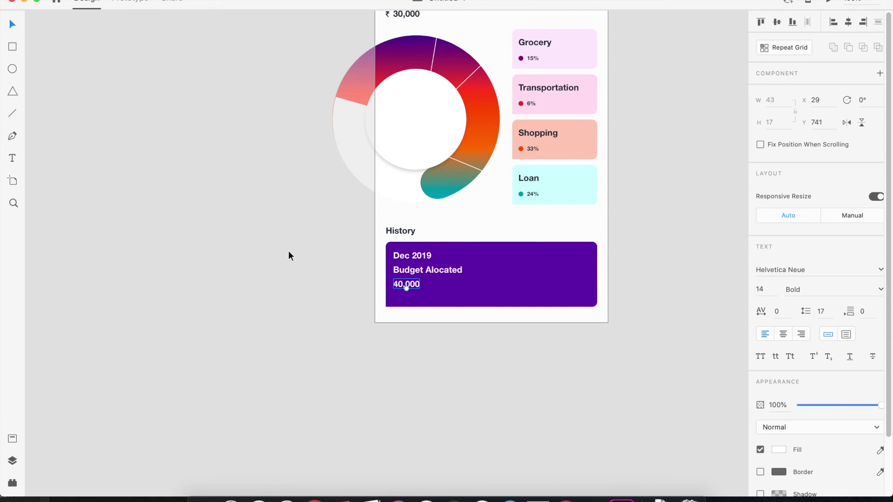
Set "Budget Alocated" and "40,000" to size 11, lower both in the card, and shift "40,000" to X 49
scroll(289, 252, "up", 2)
left_click(414, 317, "shift")
left_click_drag(437, 310, 410, 321)
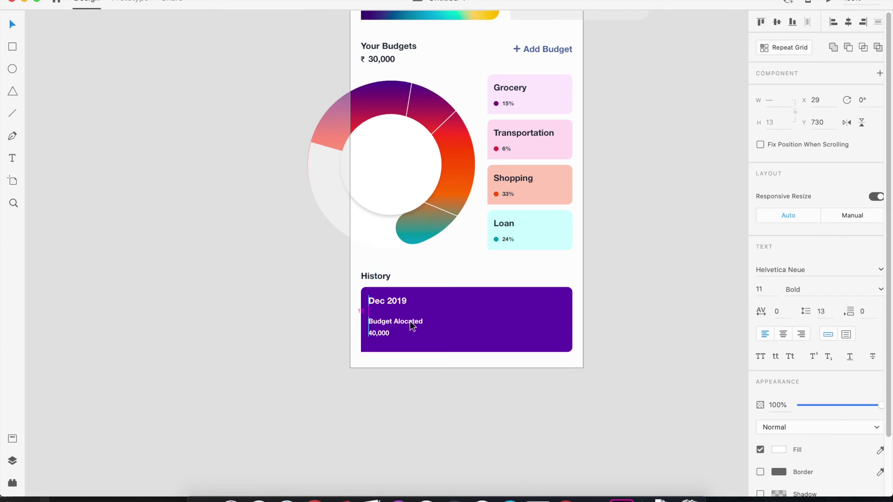
left_click(353, 323)
left_click(375, 332)
key("shift+Right")
key("shift+Right")
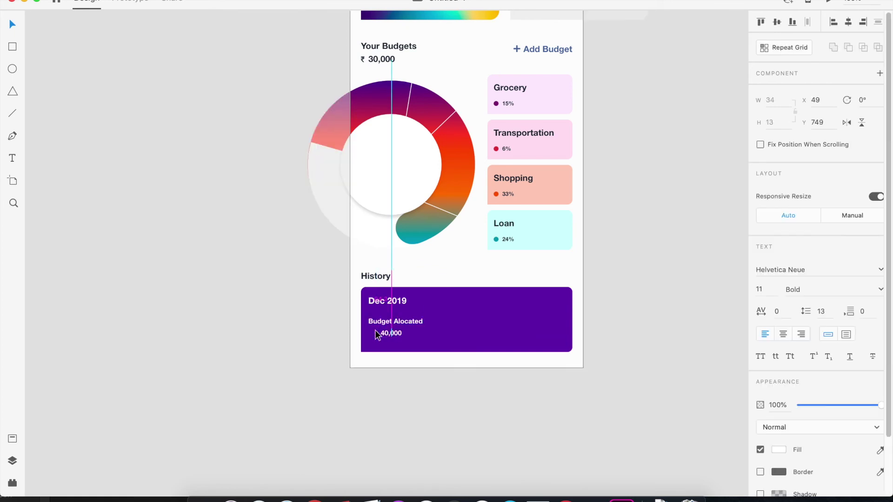
Ungroup the rupee symbol from the 30,000 budget amount and copy it beside "40,000" in the History card
left_click(362, 58)
double_click(382, 59)
left_click_drag(382, 59, 194, 220)
key("super+z")
left_click(289, 105)
right_click(362, 58)
left_click(406, 165)
left_click(292, 97)
left_click(362, 59)
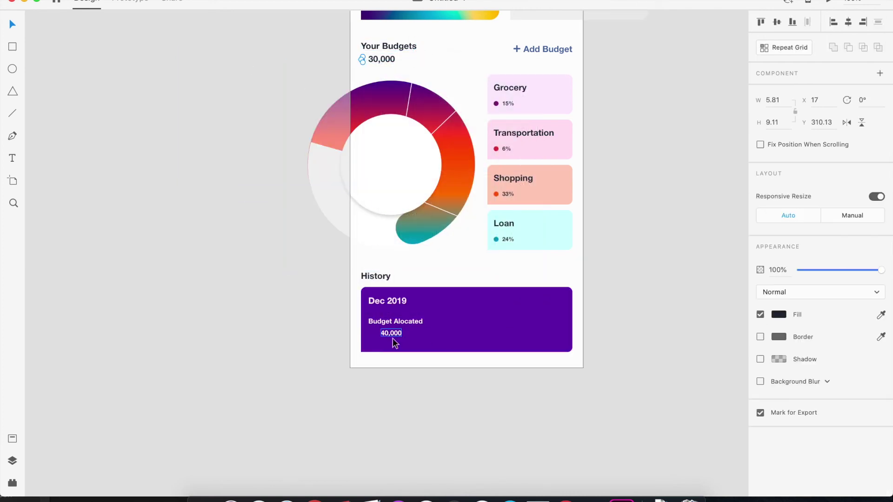
left_click_drag(362, 58, 370, 330)
Fill the copied rupee symbol in the History card with white
key("super+equal")
left_click_drag(413, 425, 403, 193)
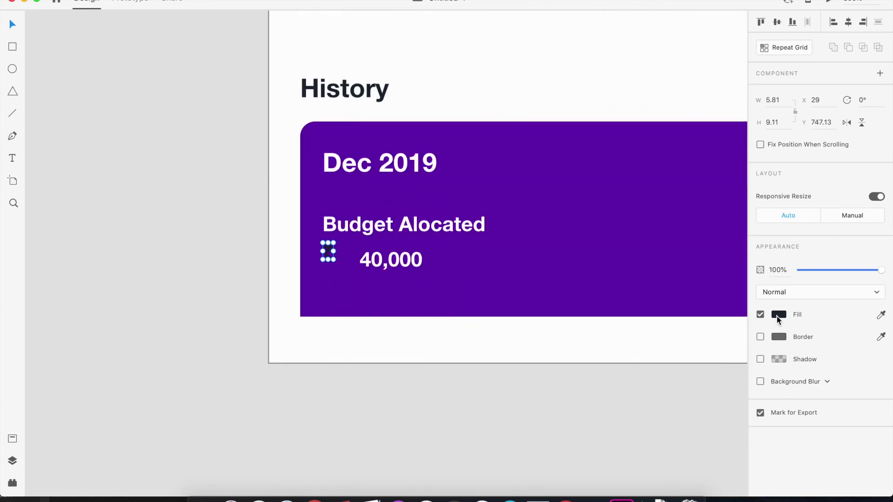
left_click(778, 317)
left_click_drag(658, 284, 589, 219)
left_click(251, 256)
Move "40,000" closer to the white rupee symbol, align the two, and group them below "Budget Alocated"
left_click_drag(317, 252, 364, 268)
left_click(310, 256)
left_click(330, 257)
left_click(330, 260, "shift")
left_click(329, 260, "shift")
left_click(328, 259, "shift")
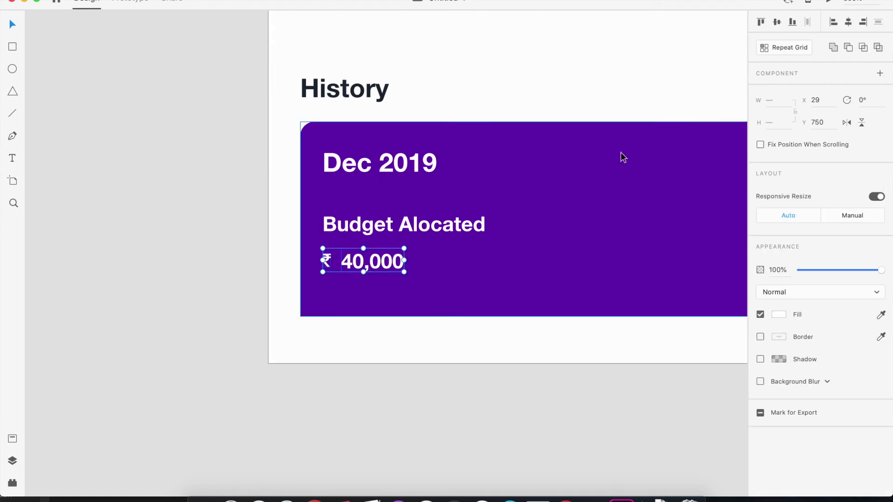
key("super+g")
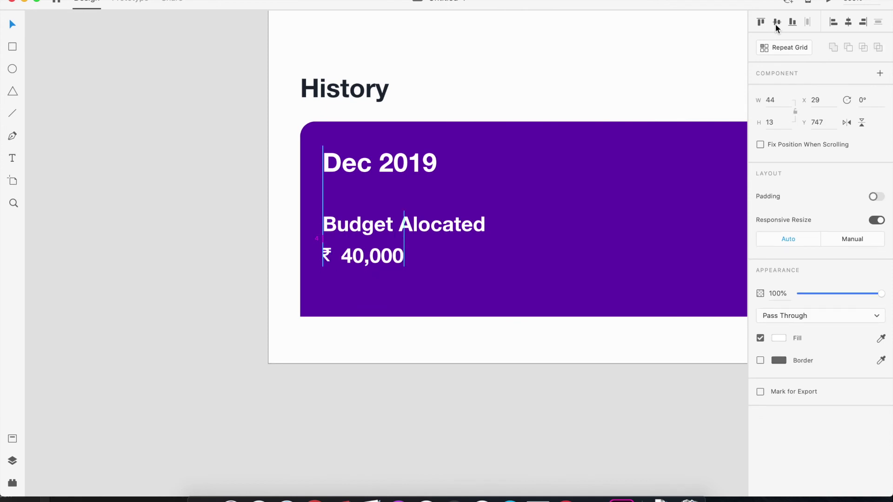
Repeat the "Budget Alocated" label and its amount across the purple card in three columns with Repeat Grid
key("super+minus")
left_click(424, 239)
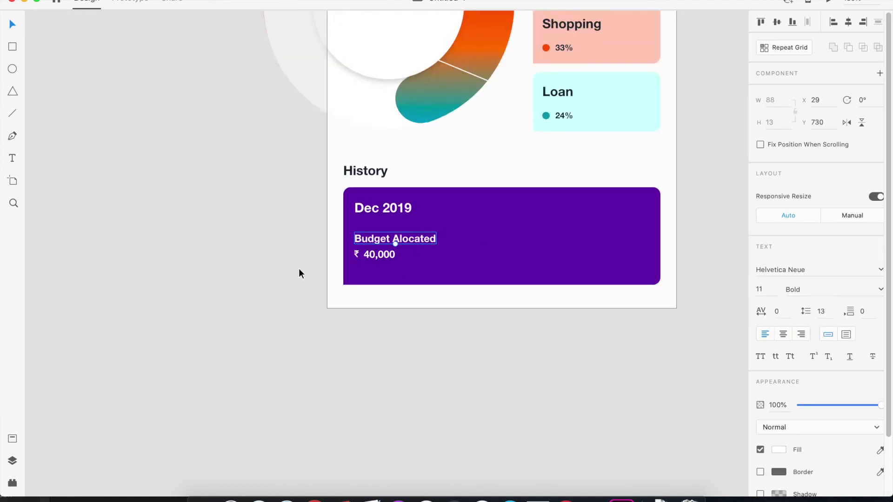
left_click(385, 256, "shift")
left_click(777, 47)
left_click_drag(435, 247, 651, 261)
left_click(585, 359)
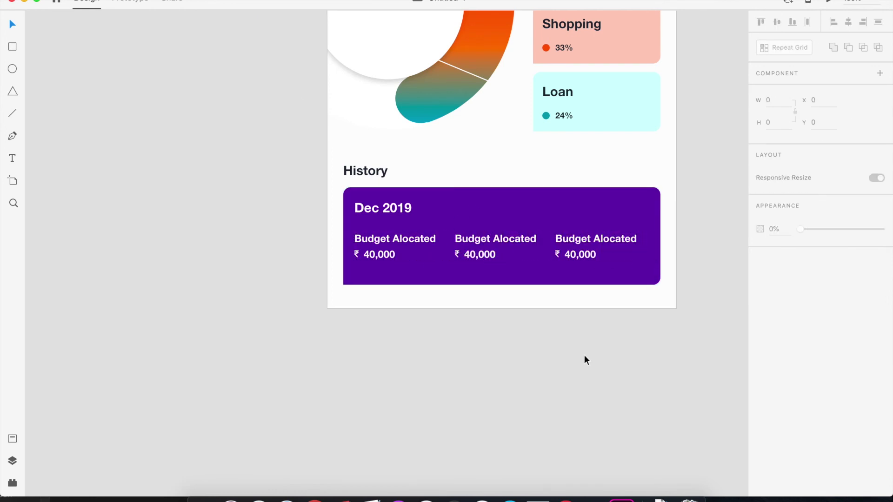
Ungroup the repeated columns and change the middle column's label to "Spend"
right_click(482, 241)
left_click(517, 341)
double_click(479, 237)
double_click(474, 239)
type("Spend")
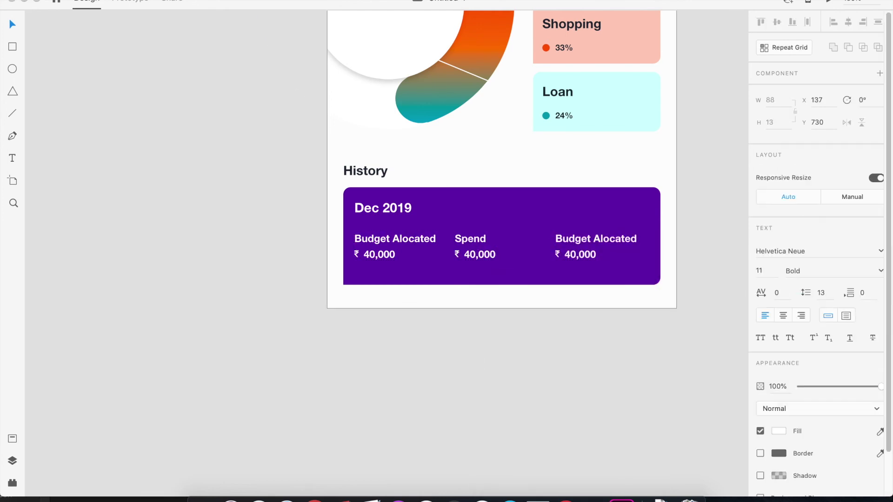
Undo the label change and the repeated columns in the History card
left_click(371, 258)
key("super+z")
key("super+z")
key("super+z")
Ungroup the rupee symbol and the "40,000" amount in the History card
scroll(377, 263, "up", 3)
right_click(382, 256)
left_click(432, 343)
right_click(356, 258)
left_click(399, 341)
left_click(172, 250)
right_click(356, 259)
left_click(393, 342)
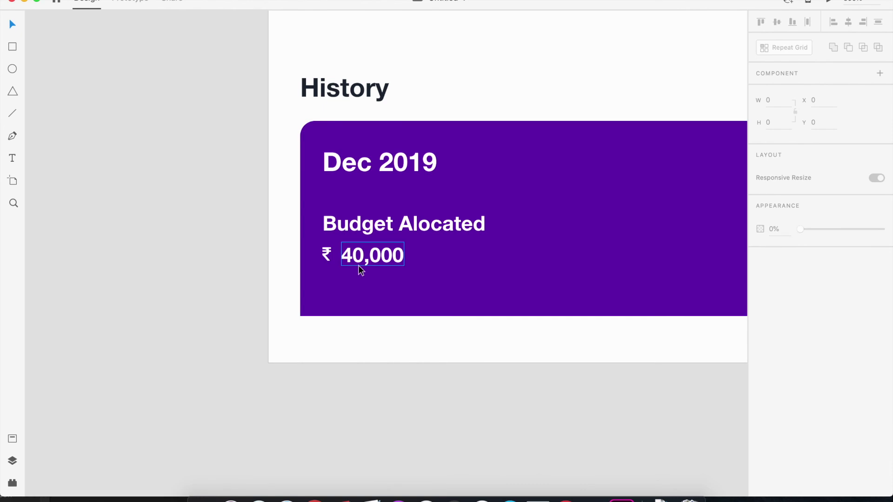
Nudge "40,000" closer to its rupee symbol, to X 36
left_click(359, 266)
key("shift+Left")
key("Right")
key("Right")
key("Right")
key("shift+Right")
key("Left")
key("Left")
key("Left")
key("Left")
key("Left")
key("Left")
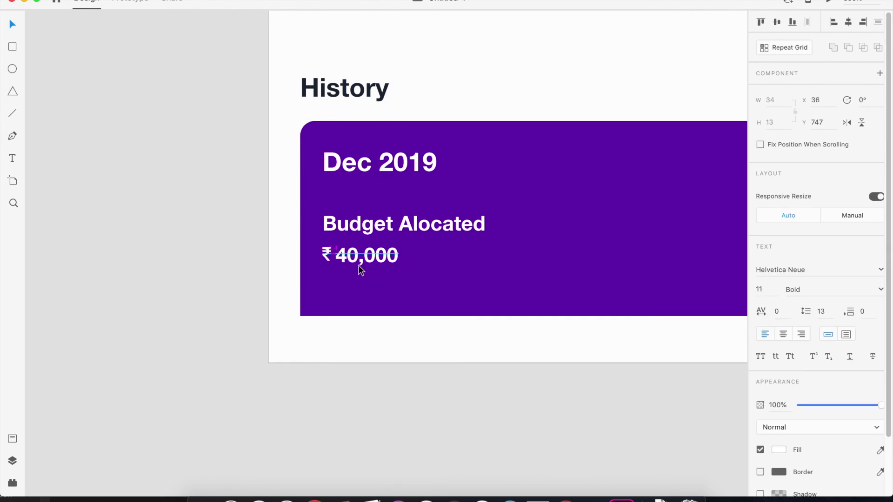
Use Repeat Grid on the "Budget Alocated" label, rupee symbol and amount to create three columns across the purple card
scroll(358, 265, "down", 3)
left_click(358, 255, "shift")
left_click(302, 253)
left_click(358, 257)
left_click(362, 257, "shift")
left_click(321, 255)
left_click(357, 255)
left_click(405, 243, "shift")
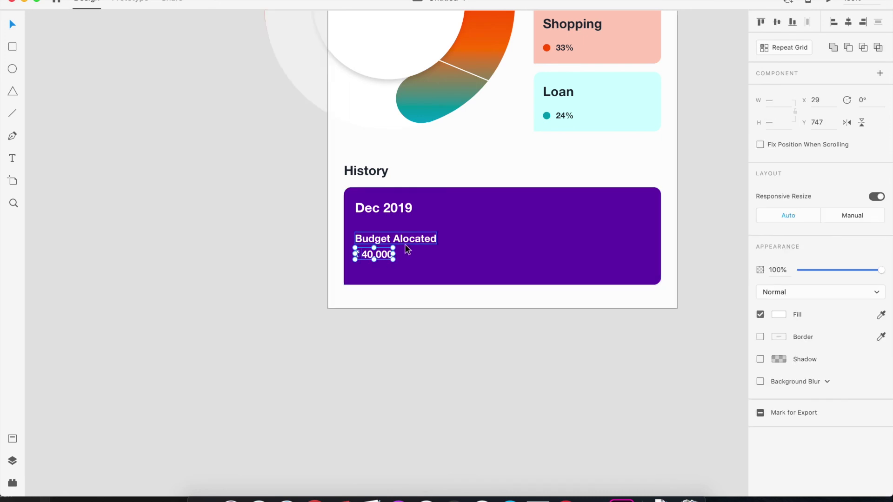
left_click(767, 49)
left_click_drag(438, 246, 644, 244)
left_click(509, 298)
Ungroup the repeat grid and its column groups so that their texts can be edited individually
right_click(508, 244)
left_click(538, 341)
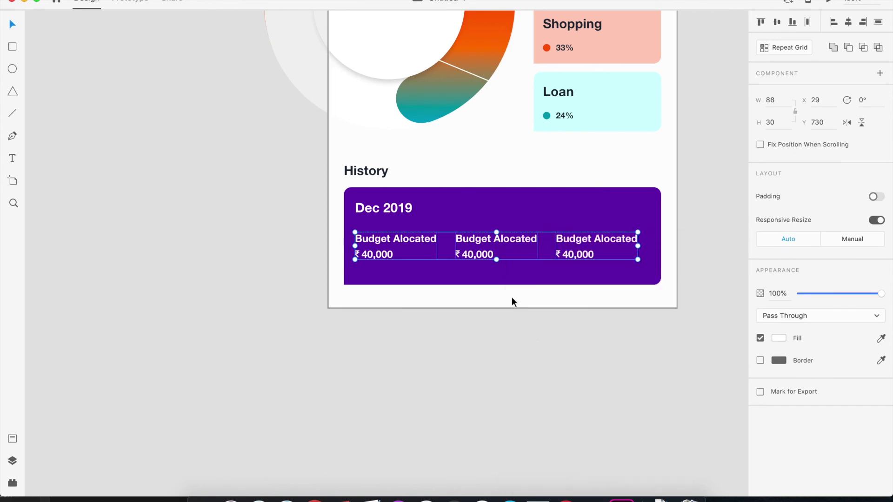
right_click(472, 255)
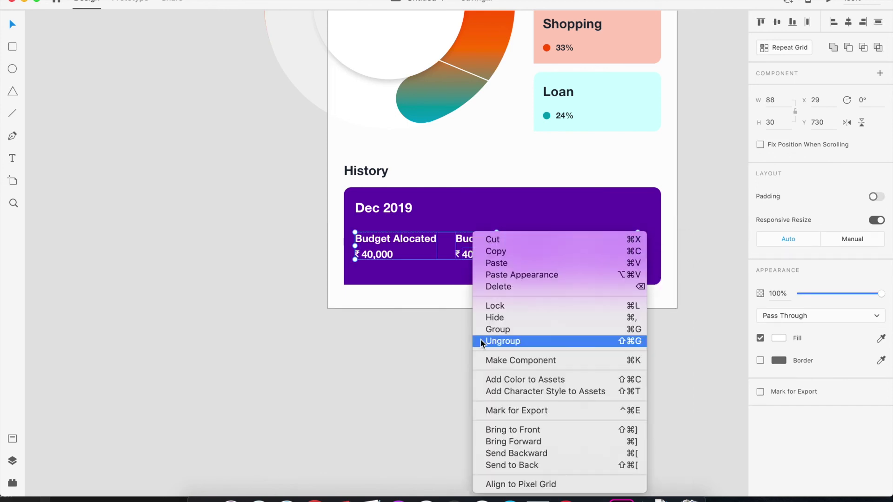
left_click(498, 339)
left_click(420, 377)
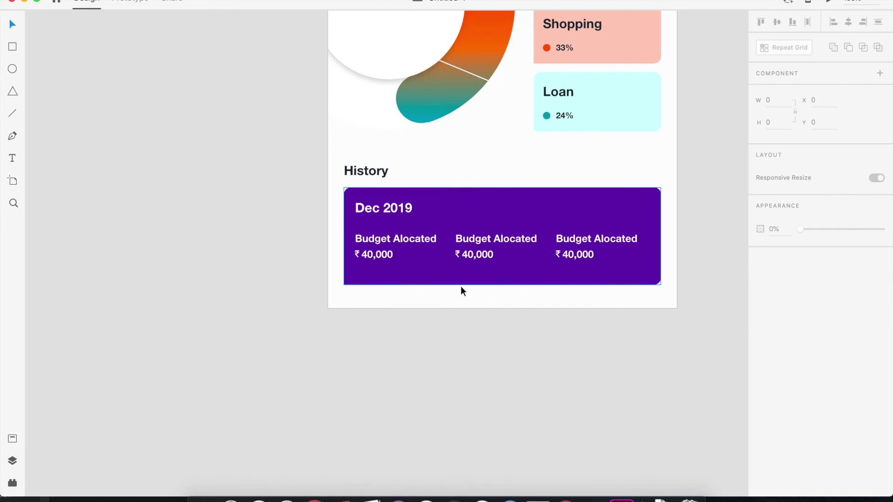
Change the middle column's label to "Spend" and its amount to 30,000
double_click(498, 237)
type("Spend")
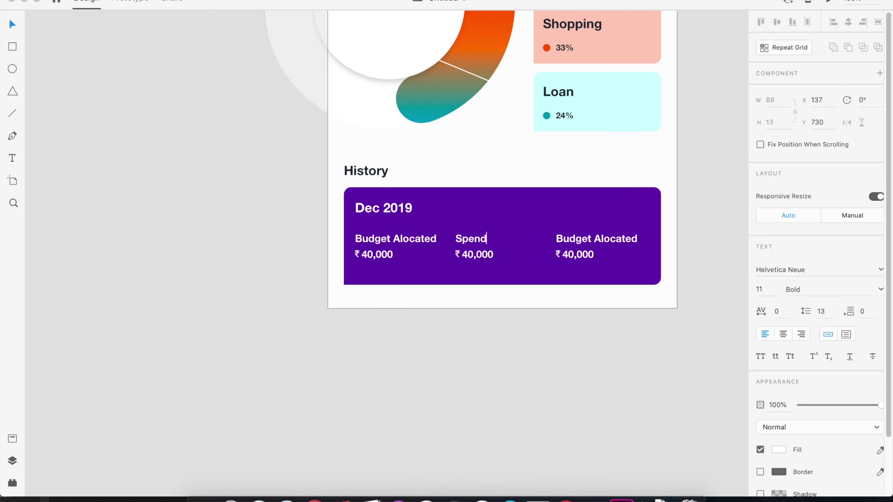
double_click(468, 254)
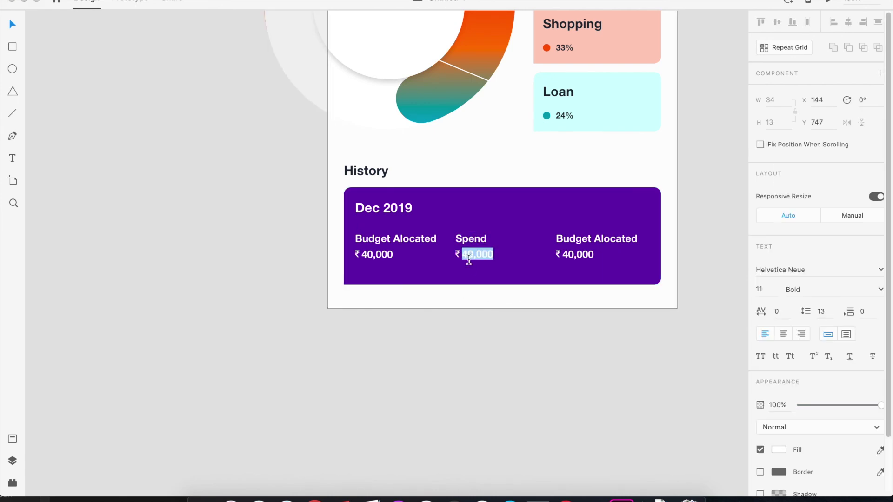
left_click(470, 256)
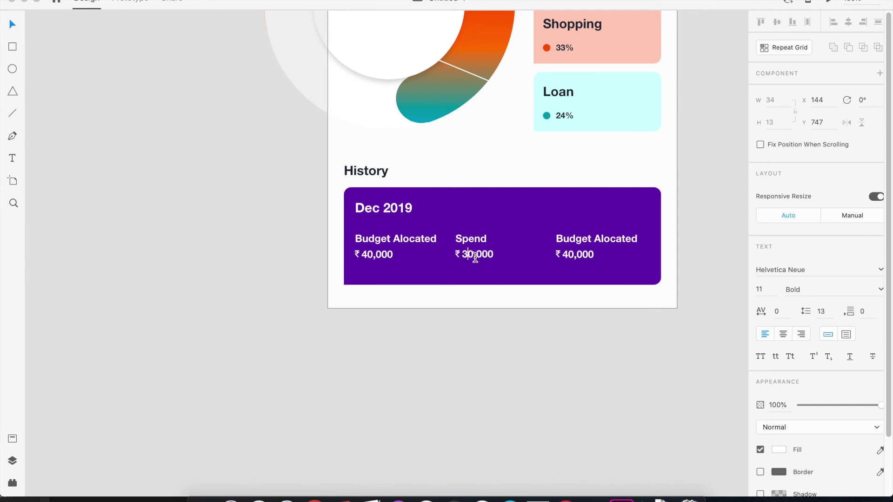
Change the third column's label to "Saved" and its amount to 10,000
double_click(596, 241)
type("Saved")
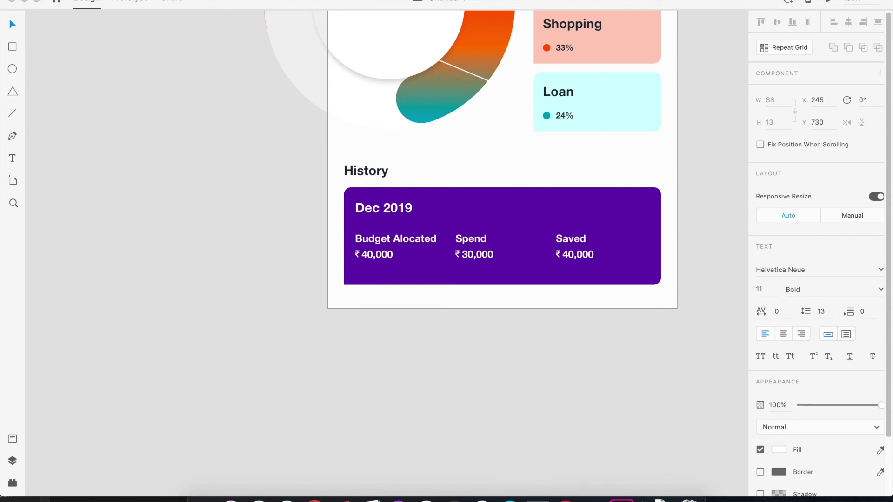
double_click(578, 259)
left_click(570, 254)
left_click(199, 111)
Group the "Saved" label with its rupee symbol and amount, and move the group right to X 285
left_click(414, 241)
left_click(576, 240)
left_click(582, 256, "shift")
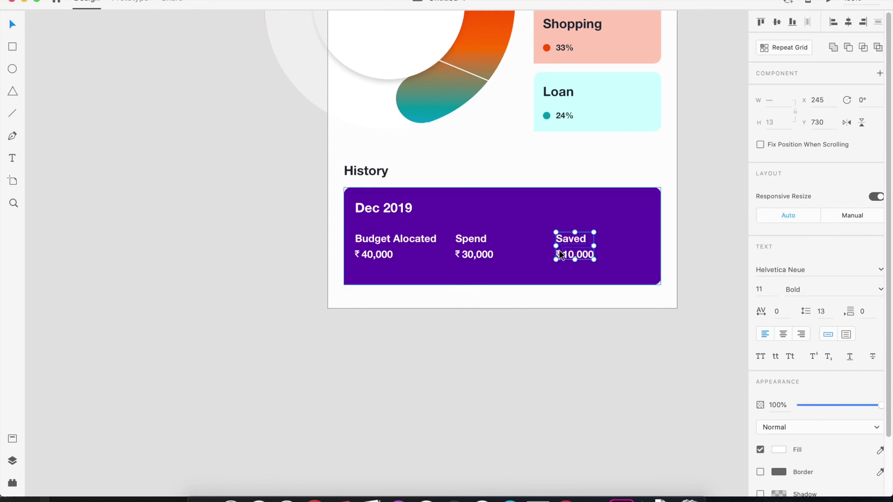
key("super+g")
key("shift+Right")
key("shift+Right")
key("shift+Right")
key("shift+Right")
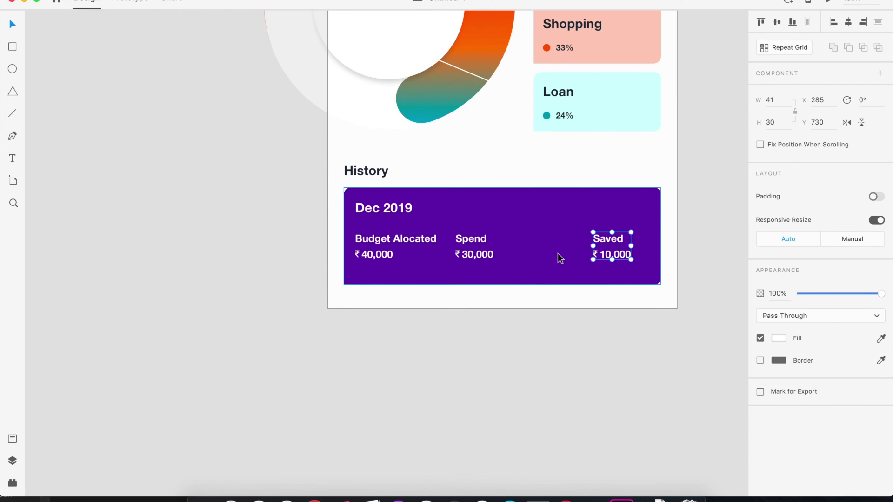
Search the Icons 4 Design plugin for "bank" and insert the piggy-bank icon just left of the "Saved" column
left_click(12, 483)
type("ban")
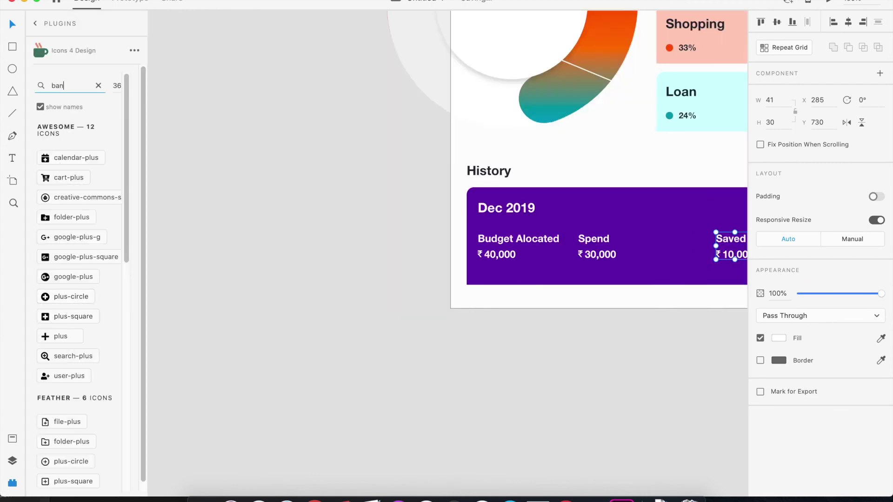
type("k")
left_click(73, 153)
left_click_drag(448, 255, 354, 255)
Fill the piggy-bank icon with white (#FFFFFF)
left_click(780, 314)
left_click_drag(651, 268, 609, 243)
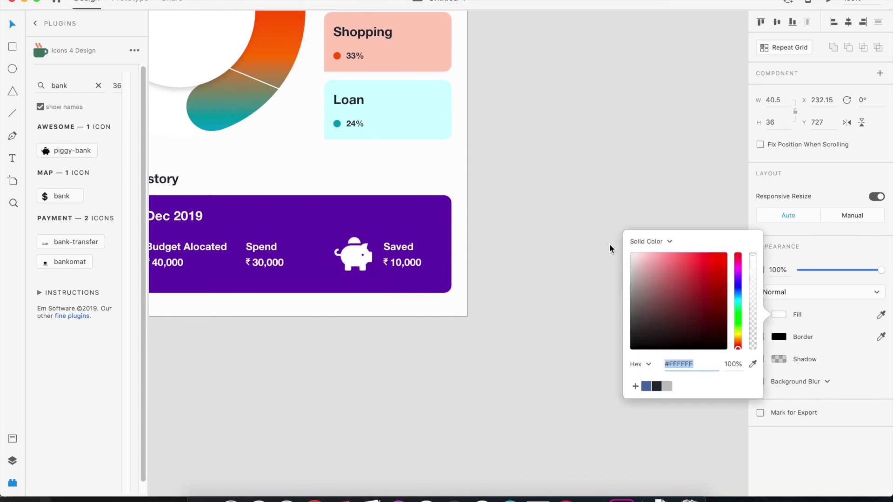
left_click(521, 239)
Save the document and close the plugins panel
key("super+minus")
key("super+minus")
key("super+s")
left_click(512, 168)
key("super+equal")
scroll(525, 265, "left", 3)
left_click(12, 483)
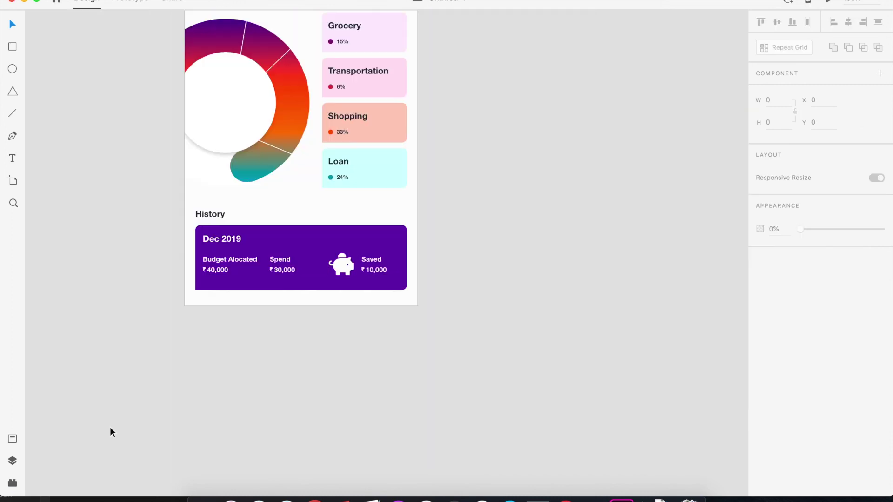
Duplicate the purple rectangle slightly lower, set the copy's opacity to 55%, and send it backward
left_click(281, 246)
left_click_drag(309, 251, 308, 266)
left_click_drag(881, 270, 845, 270)
right_click(379, 256)
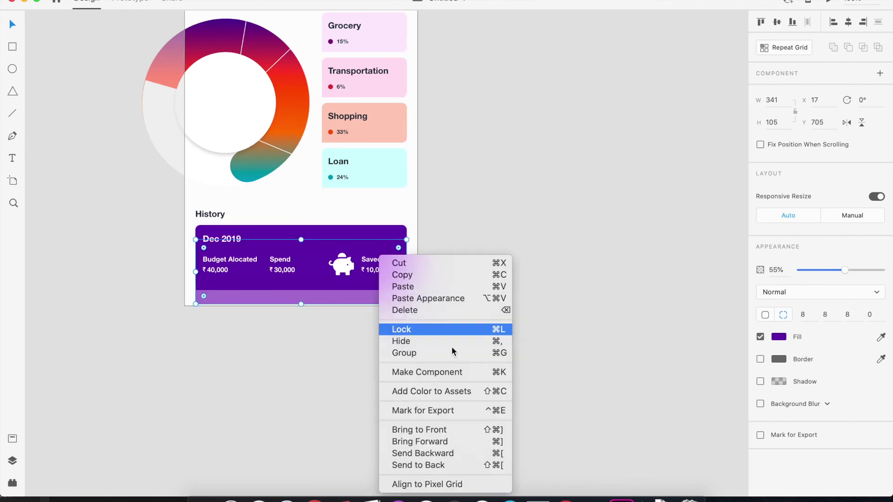
left_click(436, 458)
Group the purple History card with its contents and bring the group to the front
left_click_drag(295, 263, 263, 280)
left_click(397, 288)
right_click(344, 236)
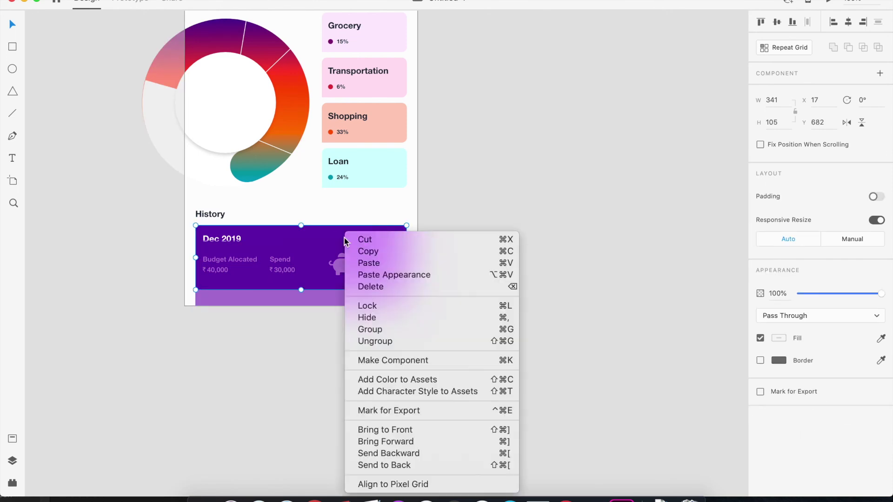
left_click(373, 429)
left_click(338, 418)
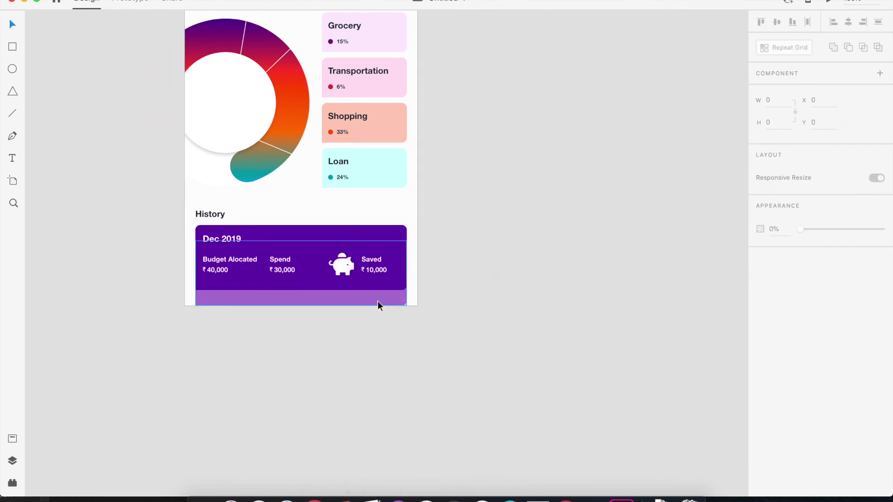
Duplicate the translucent purple rectangle, stack the copy behind the original below the History card, and lower the copy's opacity to about 18%
left_click_drag(378, 301, 407, 357)
right_click(201, 255)
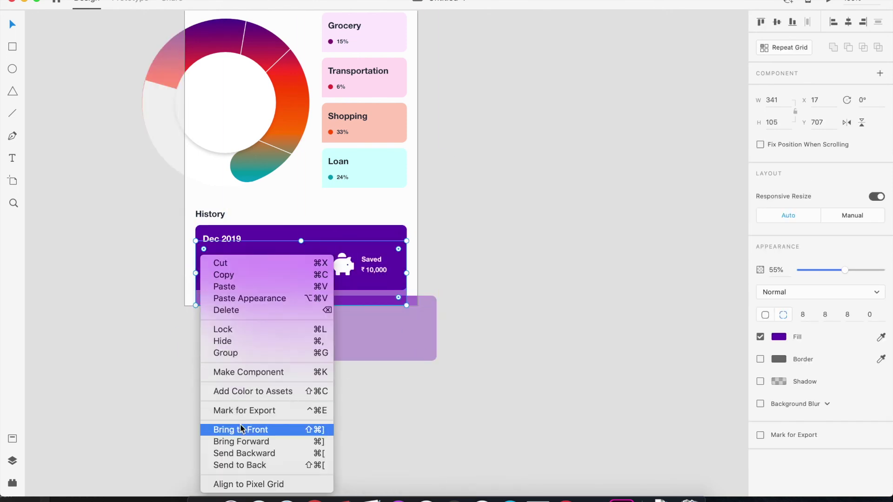
left_click(256, 430)
left_click_drag(305, 333, 278, 293)
left_click_drag(845, 271, 814, 274)
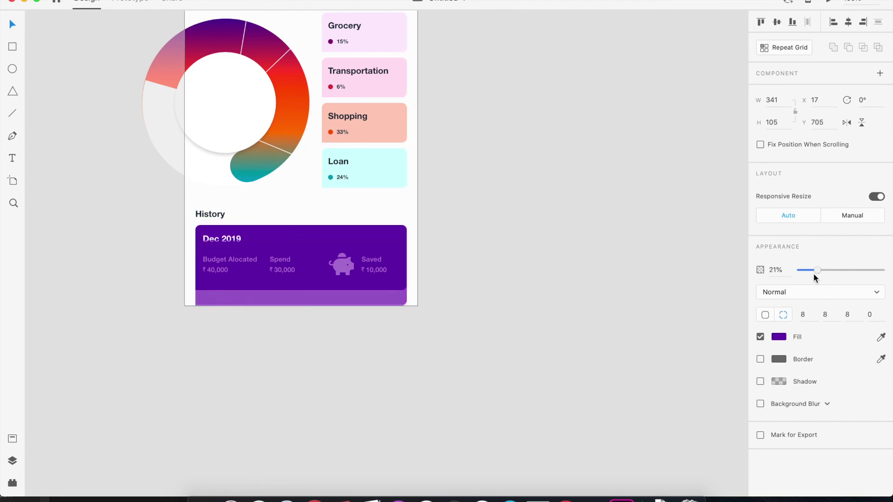
Move the History heading together with its purple card up by 10 px
key("super+equal")
scroll(223, 183, "left", 5)
left_click(223, 185)
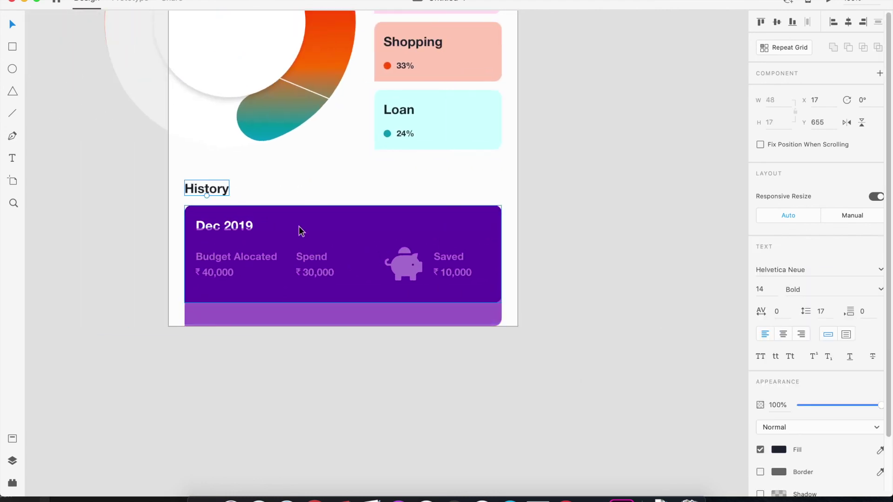
left_click(304, 224, "shift")
key("shift+Up")
Scale the 55% purple layer to 317 × 97 and the fainter one to 305 × 95, centring them in steps beneath the card
left_click_drag(347, 309, 242, 473)
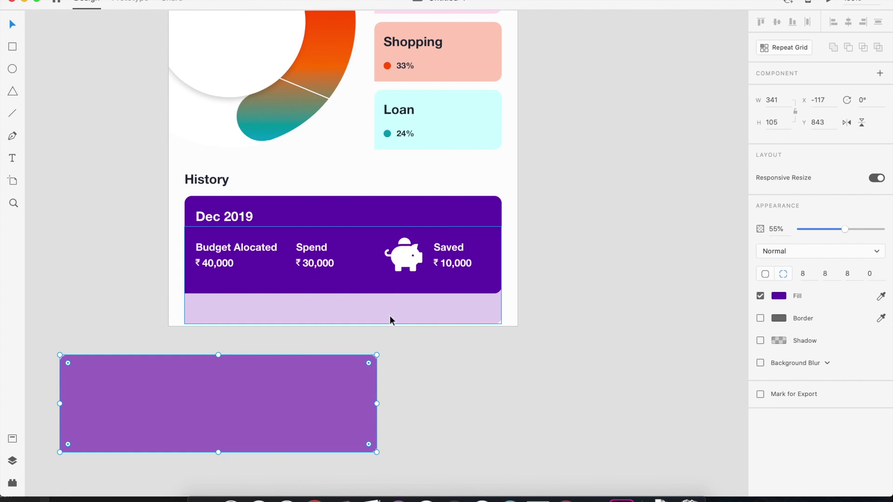
left_click(391, 308)
left_click_drag(502, 314, 495, 307)
left_click_drag(339, 389, 467, 251)
left_click_drag(512, 301, 476, 301)
left_click(454, 305)
left_click(445, 356)
Apply a uniform corner radius of 8 to the main History card and the purple layers behind it
key("super+equal")
left_click(444, 192)
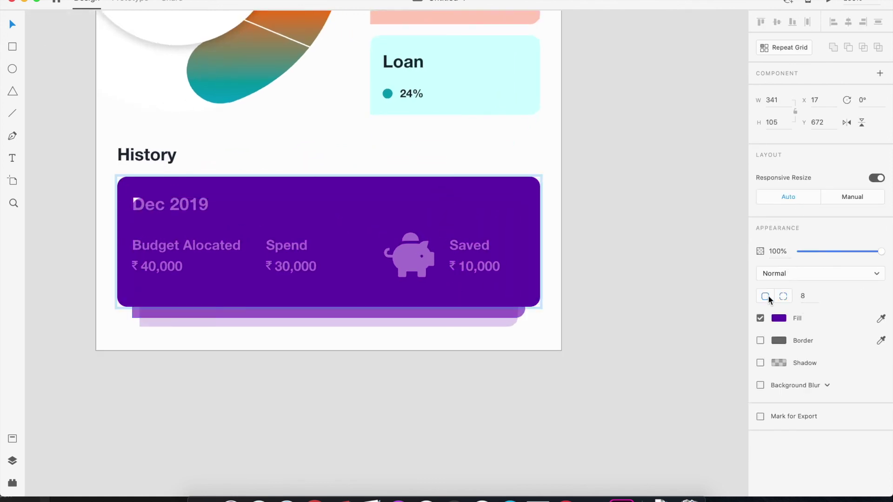
left_click(333, 318)
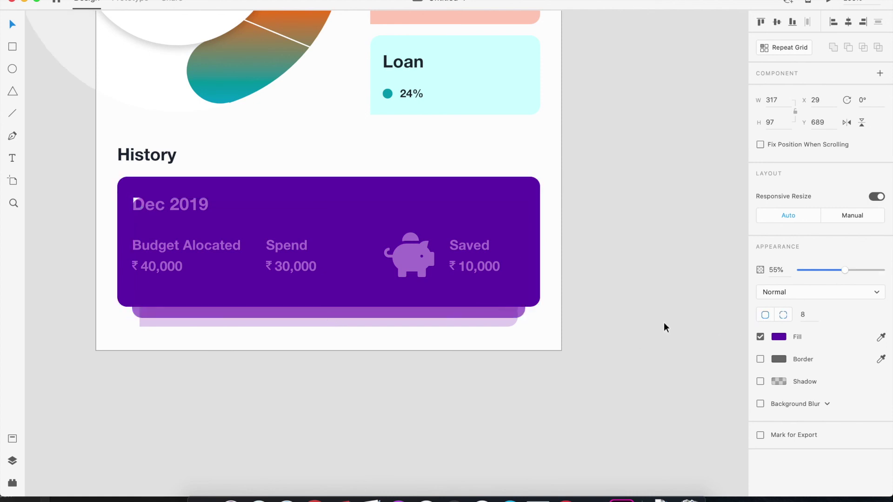
left_click(653, 361)
Move the 55% purple layer up to Y 685 so only a thin strip shows beneath the card
left_click(457, 311)
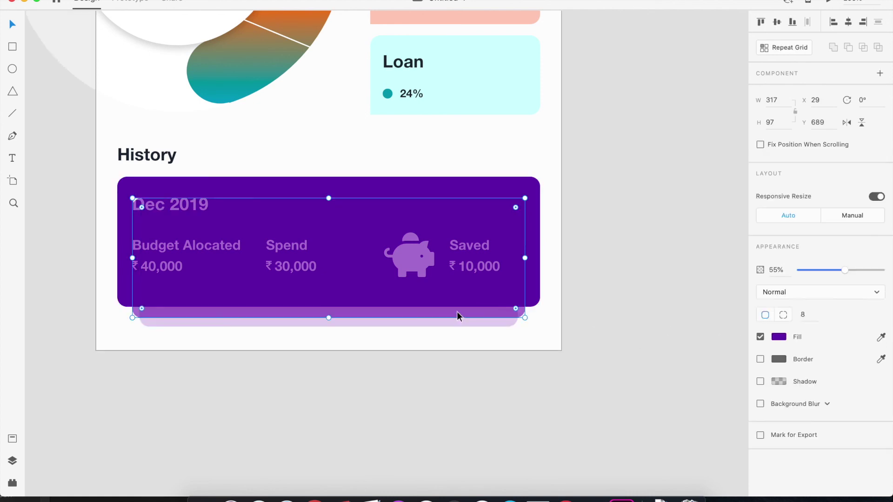
left_click(471, 374)
left_click(432, 314)
left_click_drag(433, 312, 417, 320)
left_click(416, 323)
left_click(415, 311)
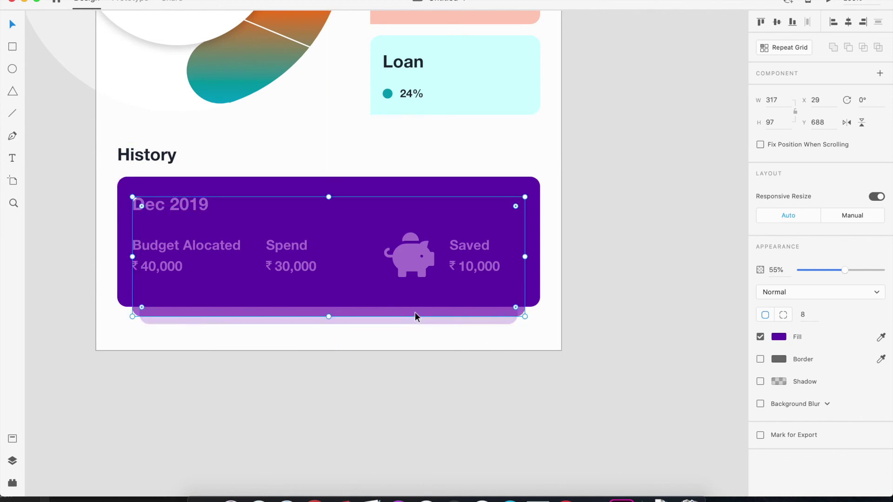
left_click(443, 387)
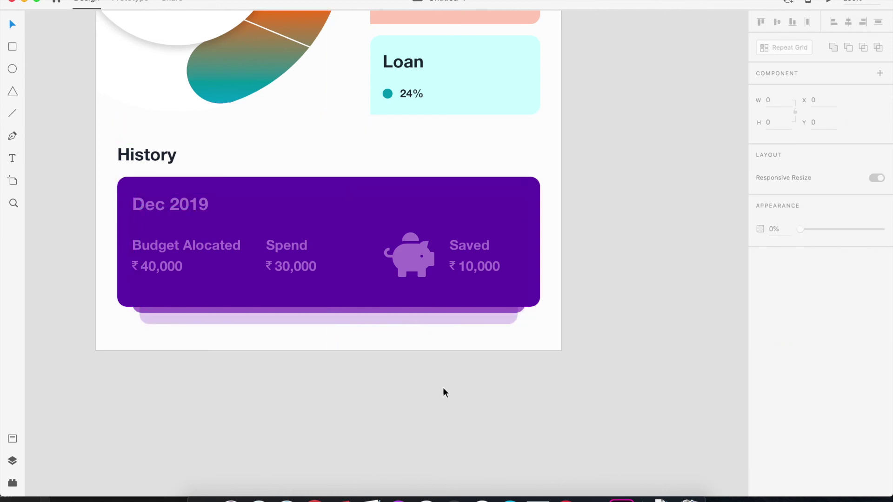
Move the faintest purple layer up slightly so it sits closer beneath the 55% layer
left_click(408, 321)
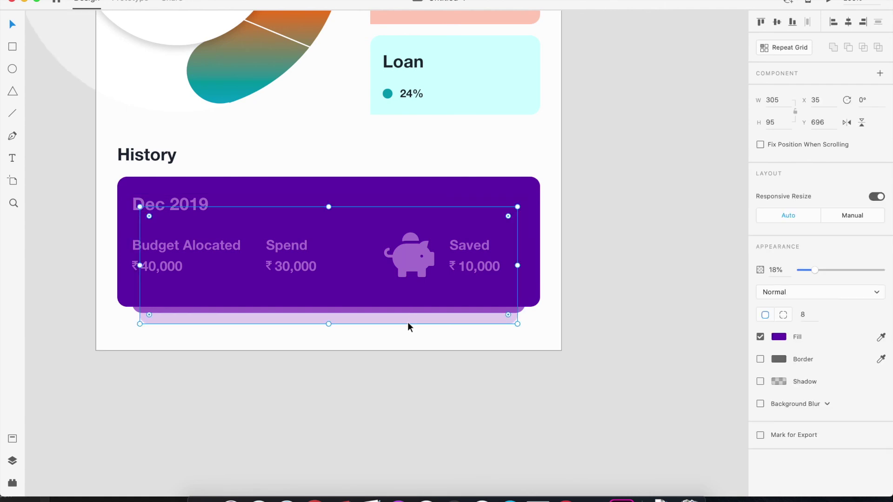
left_click(403, 320)
left_click_drag(398, 321, 398, 317)
left_click(413, 424)
key("super+minus")
key("super+minus")
key("super+equal")
key("super+equal")
left_click(322, 311)
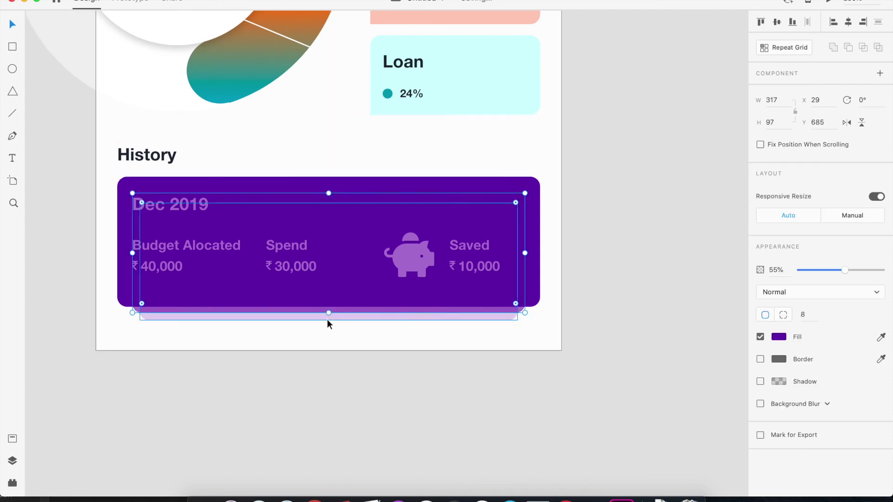
left_click(341, 383)
Try adding a third layer by duplicating the faintest one, scaling it to 278 × 86 and placing it at X 44, Y 707
left_click(358, 321)
key("alt")
left_click_drag(359, 322, 358, 329)
left_click_drag(518, 327, 510, 325)
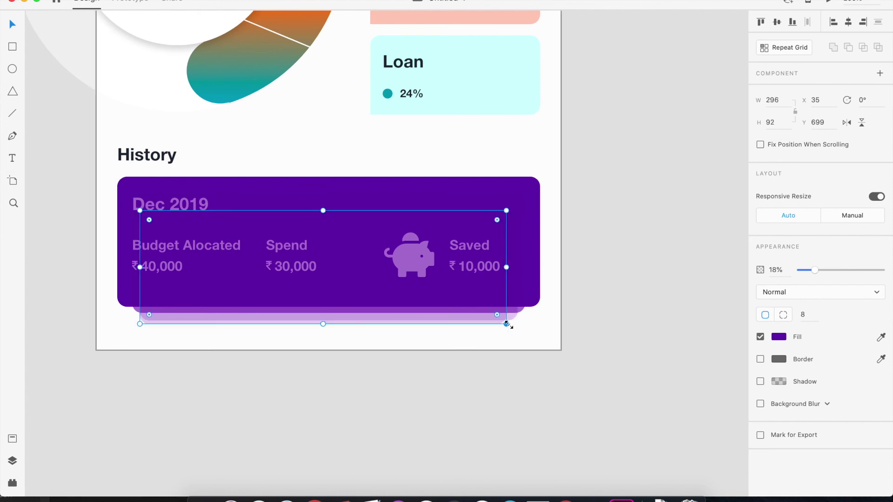
key("shift+Down")
key("shift+Right")
key("shift+Left")
left_click_drag(506, 337, 496, 336)
key("Up")
key("Up")
key("Up")
key("Up")
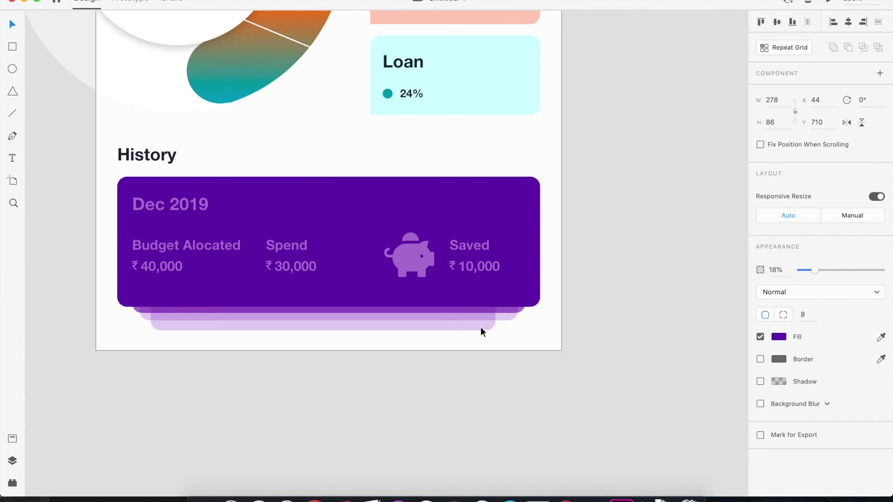
Bring the History card with its white text and piggy-bank icon to the front of the stack
left_click(501, 318)
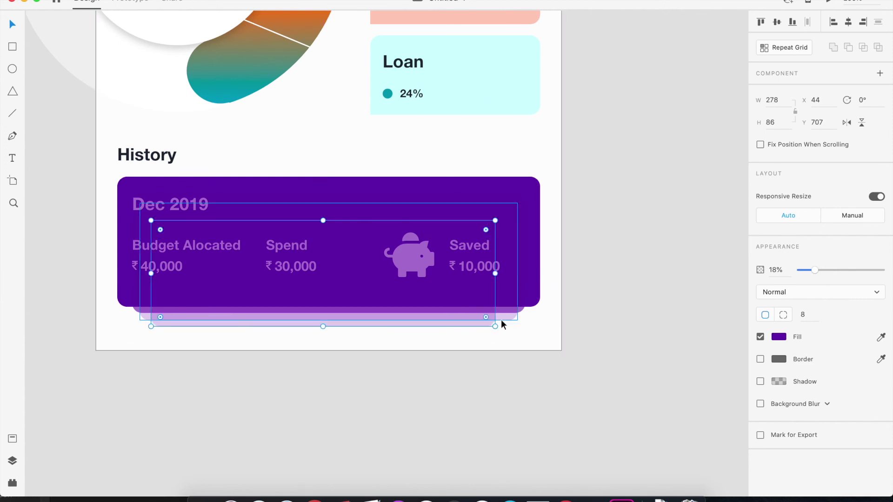
left_click(535, 293, "shift")
right_click(536, 294)
left_click(581, 429)
left_click(497, 427)
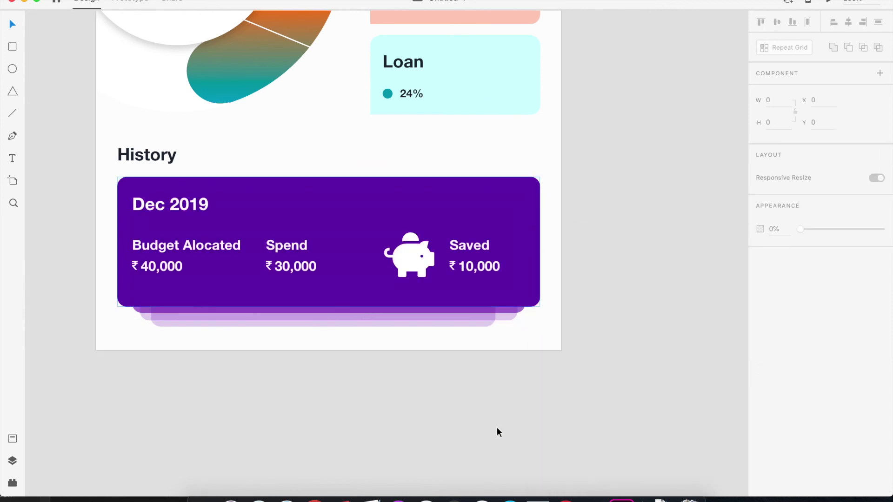
Try resizing the third purple layer, then undo it and remove that extra layer from the stack
left_click(483, 321)
mouse_move(505, 329)
left_mouse_down()
mouse_move(497, 326)
mouse_move(502, 333)
left_mouse_up()
key("super+z")
key("super+z")
key("super+z")
key("super+z")
key("super+z")
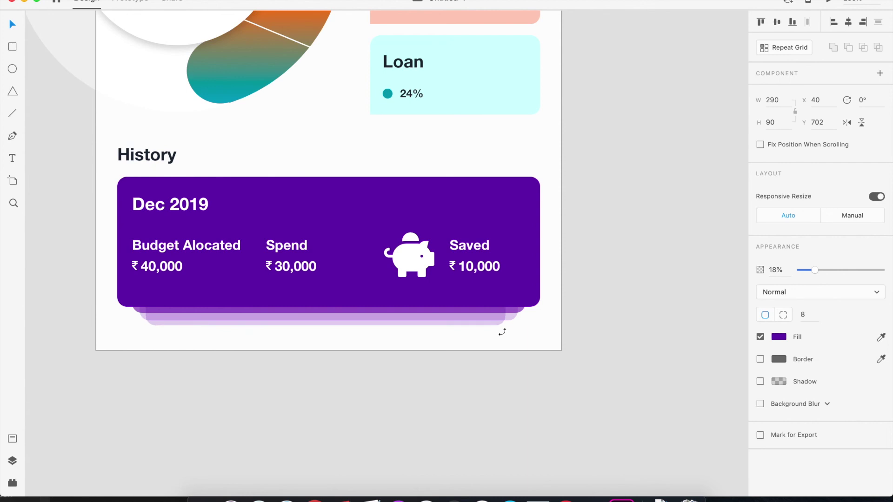
key("super+minus")
key("super+minus")
key("super+equal")
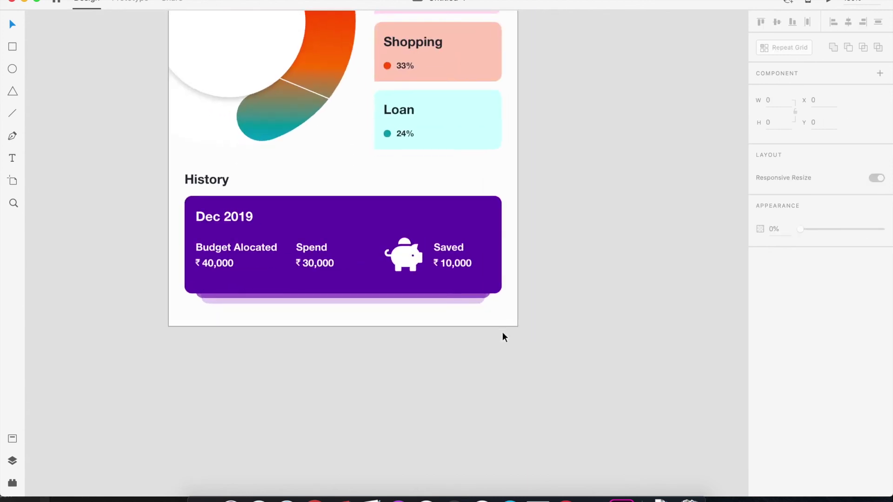
Duplicate the History heading to the far end of the same row and change the copy's text to "View All"
left_click(223, 182)
key("alt")
left_click_drag(223, 185, 492, 186)
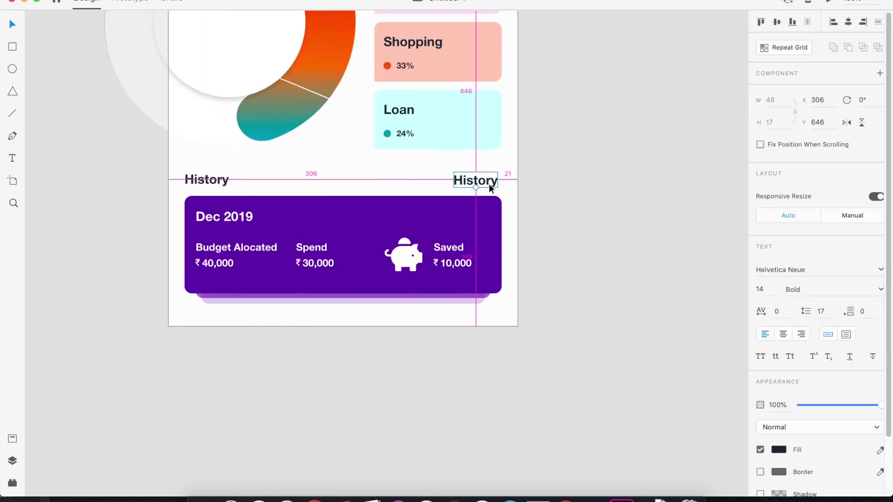
double_click(470, 181)
type("View All")
key("super+a")
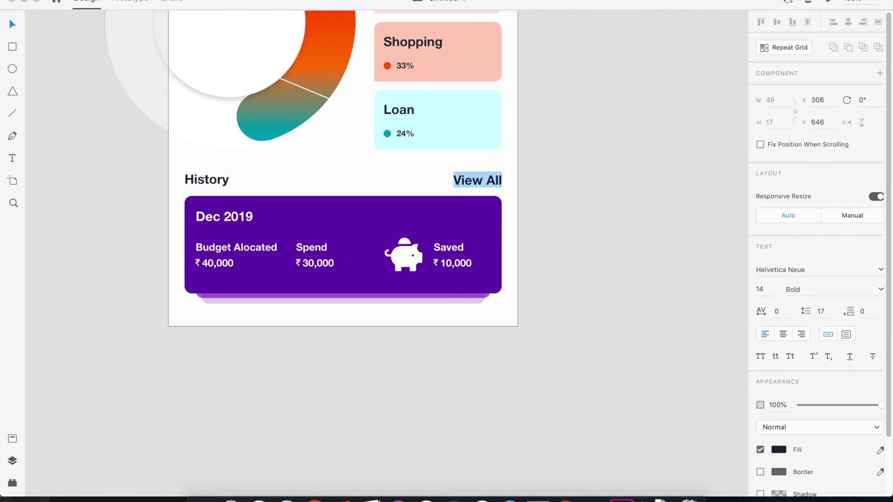
Fill the "View All" text with the saved blue swatch and reduce its font size to 9
left_click(781, 454)
left_click(652, 473)
left_click(615, 306)
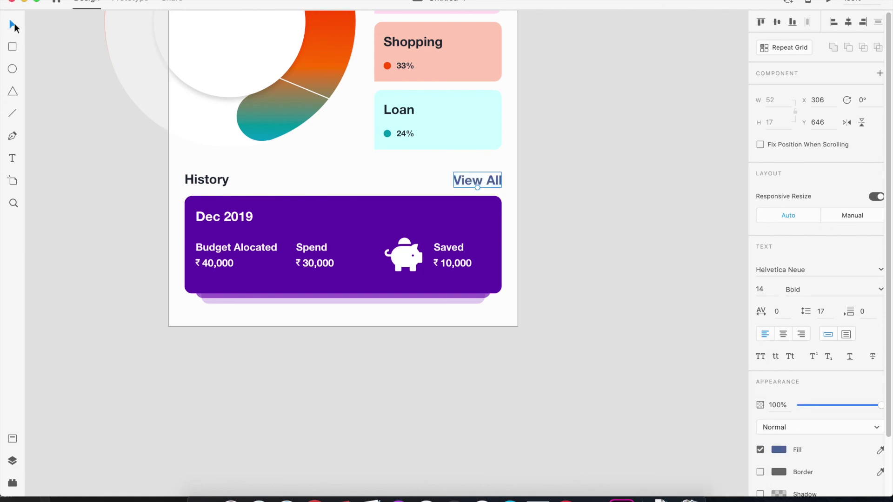
left_click(91, 115)
left_click(468, 184)
mouse_move(468, 184)
left_mouse_down()
mouse_move(451, 185)
mouse_move(480, 183)
left_mouse_up()
Search the Icons 4 Design plugin for "arrow" and insert the ios-arrow-back icon
left_click(13, 484)
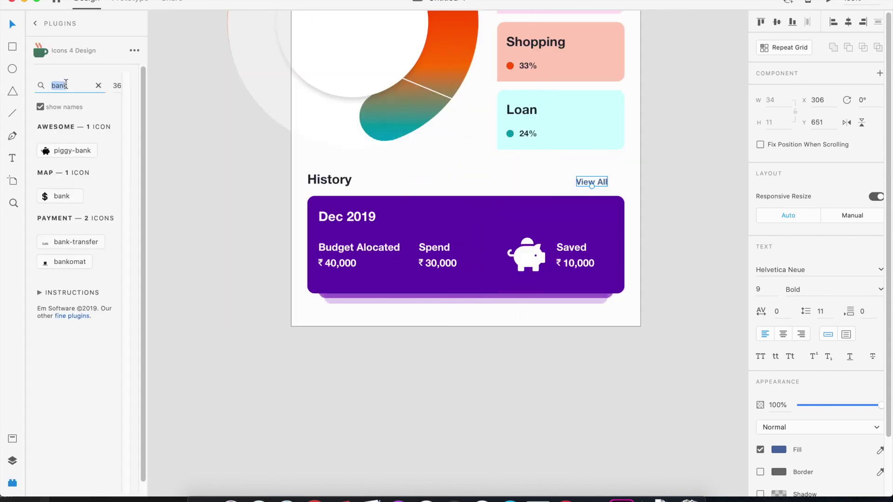
type("rrow")
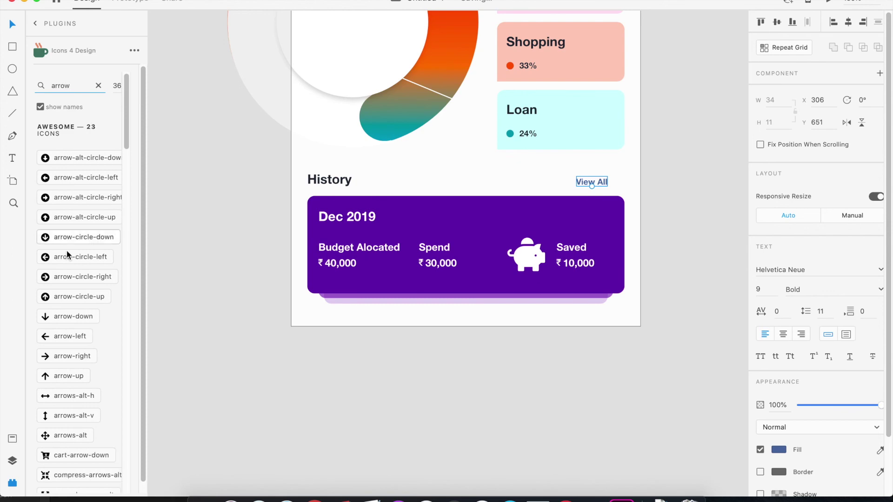
scroll(60, 331, "down", 1)
scroll(58, 330, "down", 12)
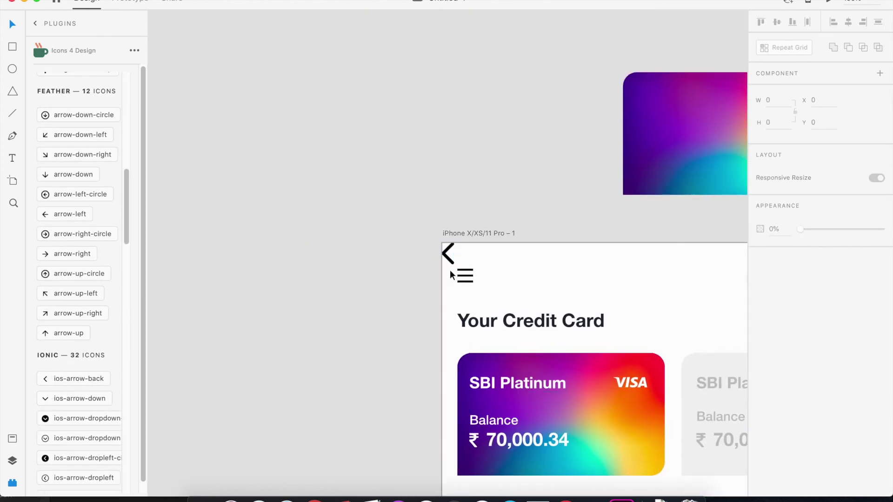
Place the arrow icon beside "View All", scale it to 3.43 × 6 and flip it horizontally
left_click_drag(462, 414, 349, 247)
left_click_drag(433, 409, 431, 279)
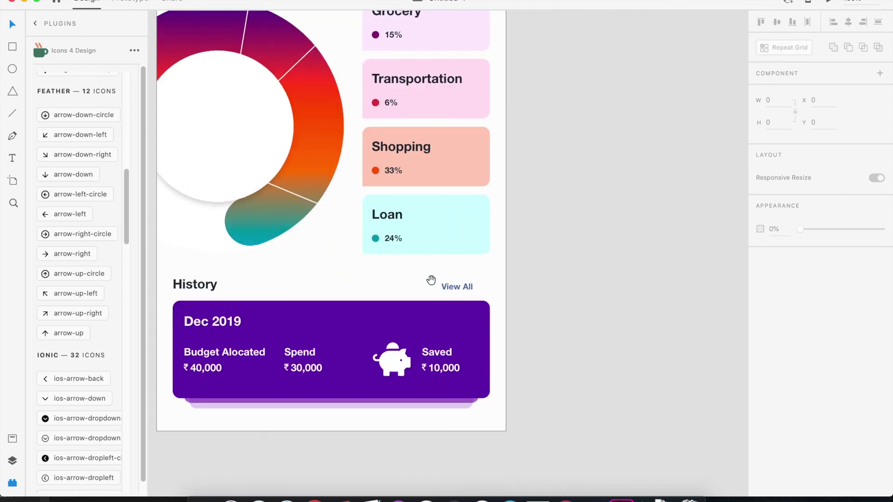
left_click(453, 286)
key("super+v")
left_click_drag(333, 227, 491, 296)
left_click(535, 321)
key("super+plus")
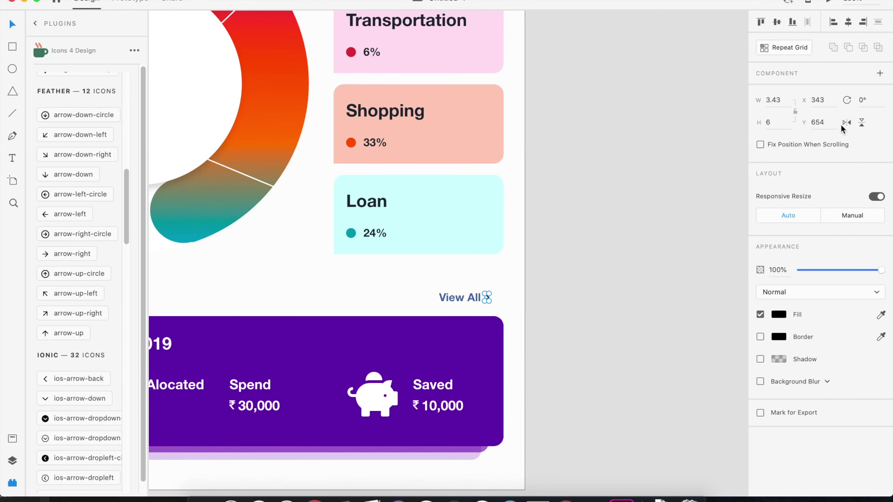
Align the arrow icon with the History card's right edge and fill it with the saved blue swatch
left_click(485, 339, "shift")
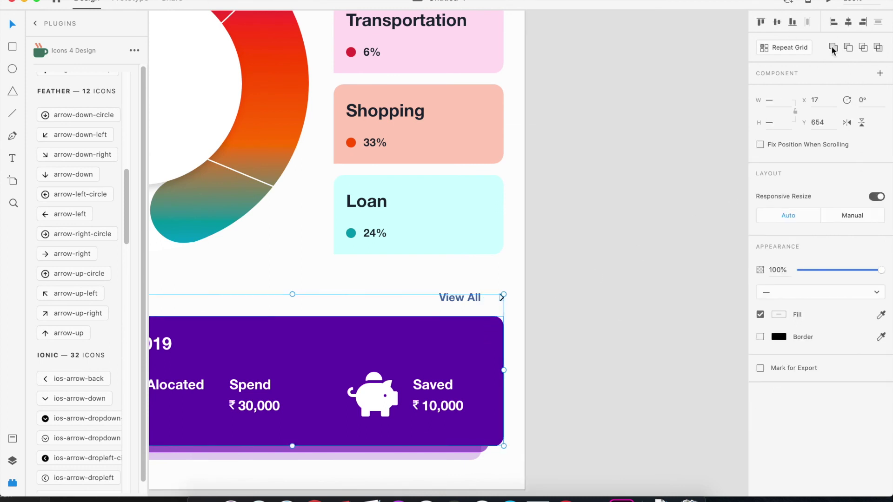
left_click(544, 290)
left_click(511, 301)
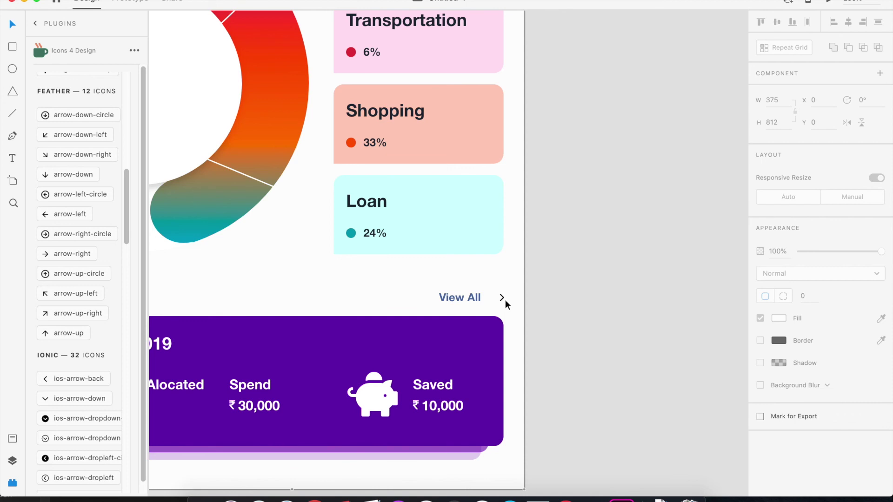
left_click(502, 297)
left_click(780, 315)
left_click(646, 384)
Shift the "View All" text right by 12 px so it sits beside the arrow icon
left_click(458, 300)
key("shift+Right")
key("Right")
key("Right")
Move the "Add Budget" text and its plus icon right to line up with the category cards' right edge
key("super+minus")
key("super+minus")
scroll(433, 124, "up", 3)
left_click(435, 115)
left_click(421, 114, "shift")
left_click_drag(476, 110, 472, 112)
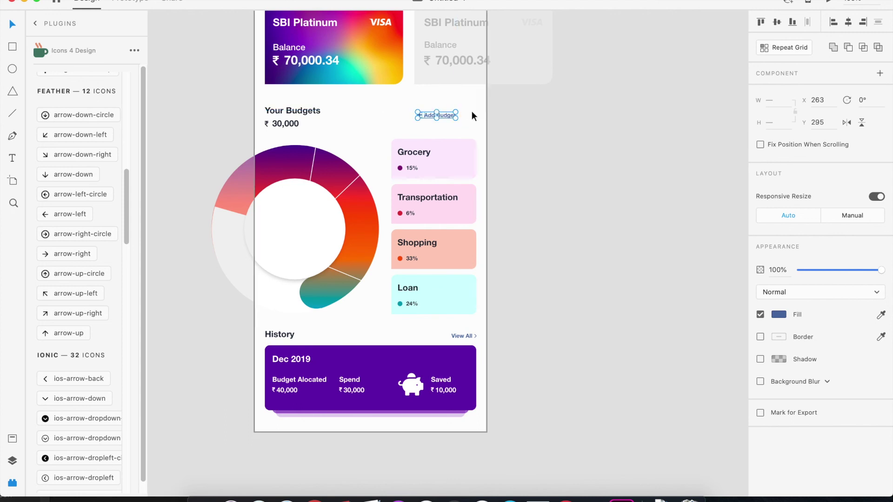
key("shift+Right")
key("shift+Right")
key("shift+Right")
key("Right")
left_click(482, 135)
left_click(458, 334)
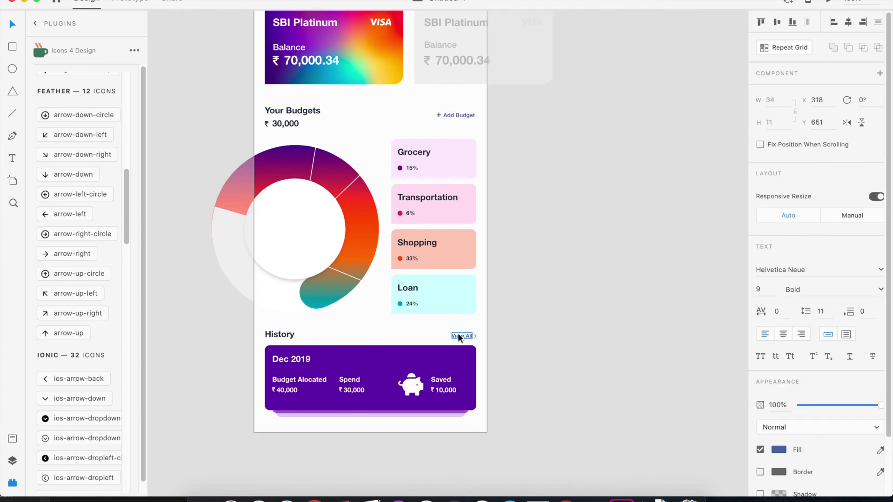
left_click(608, 194)
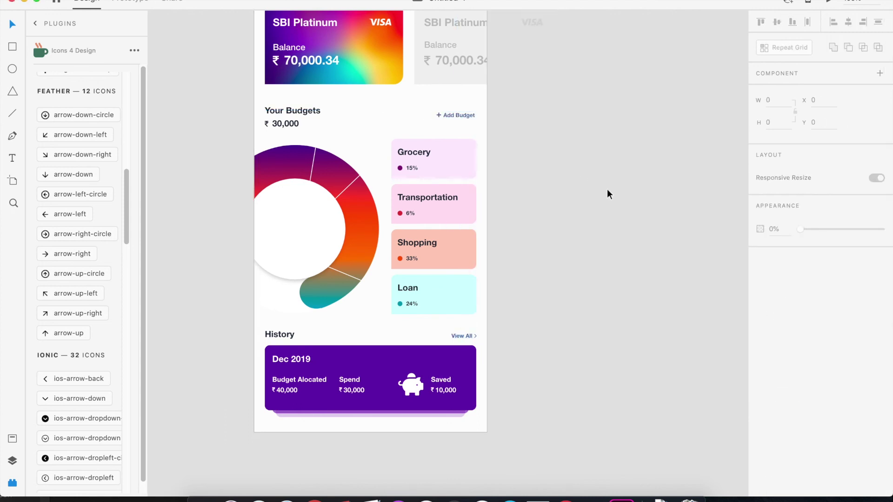
Scale the plus icon beside "Add Budget" down to 6.67 × 6.67
key("super+equal")
scroll(598, 294, "up", 3)
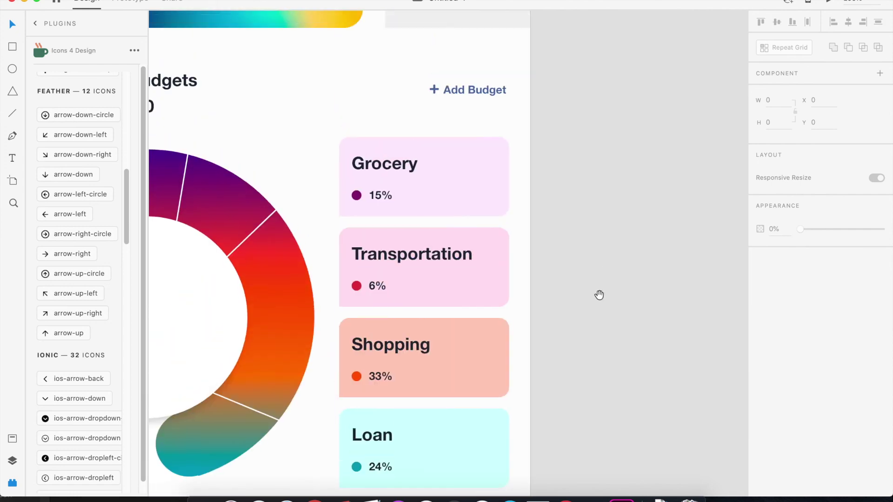
left_click(434, 89)
left_click_drag(438, 85, 440, 84)
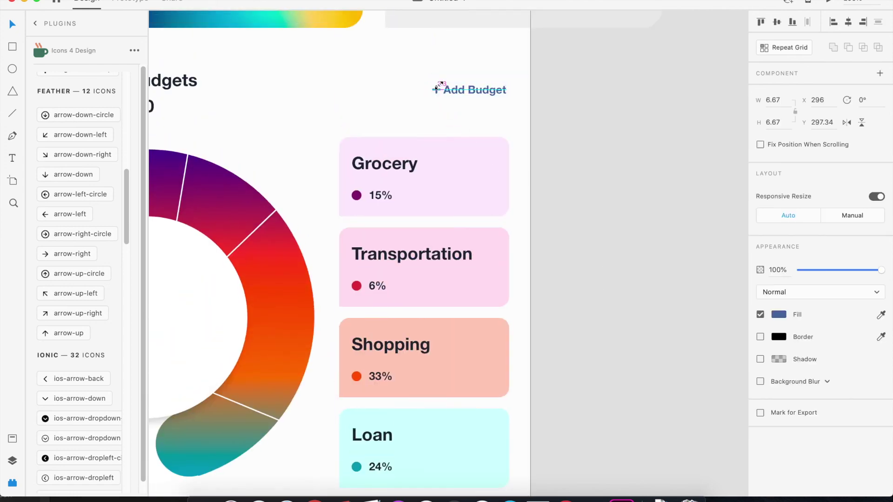
left_click(613, 190)
Lighten the fill of the grey second credit card to #FAFAFA
key("super+minus")
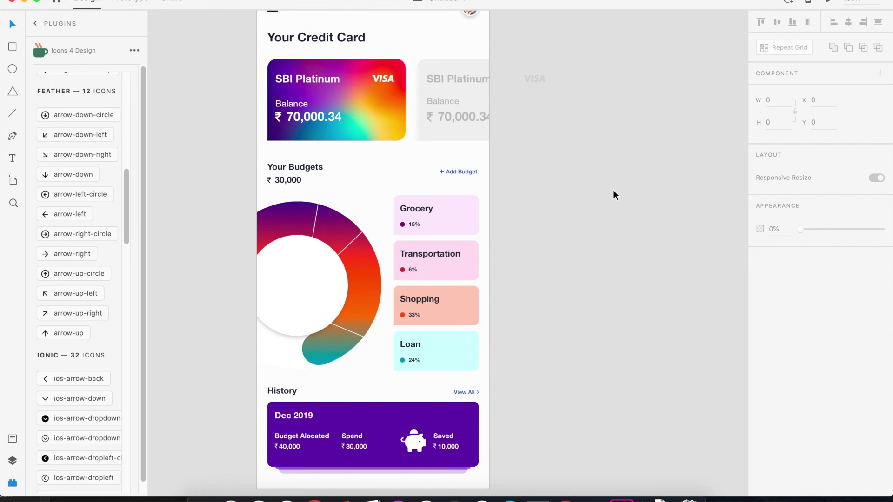
key("super+minus")
left_click(470, 112)
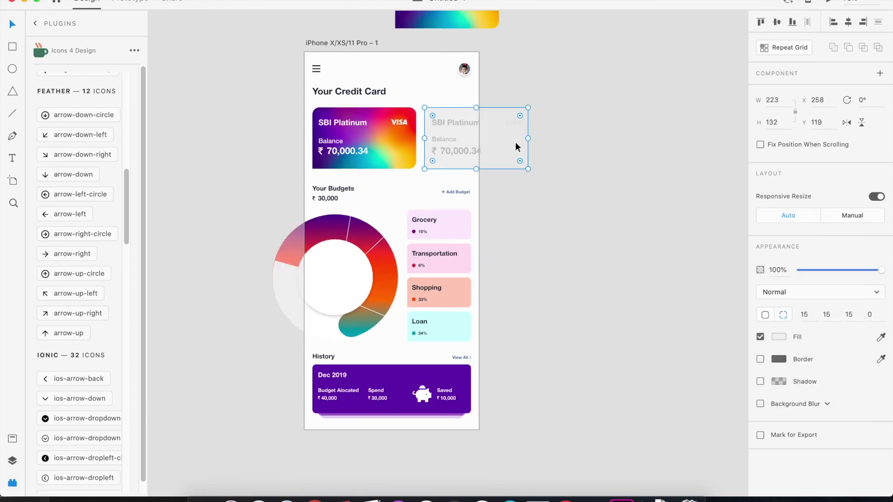
left_click(779, 336)
left_click_drag(632, 279, 630, 276)
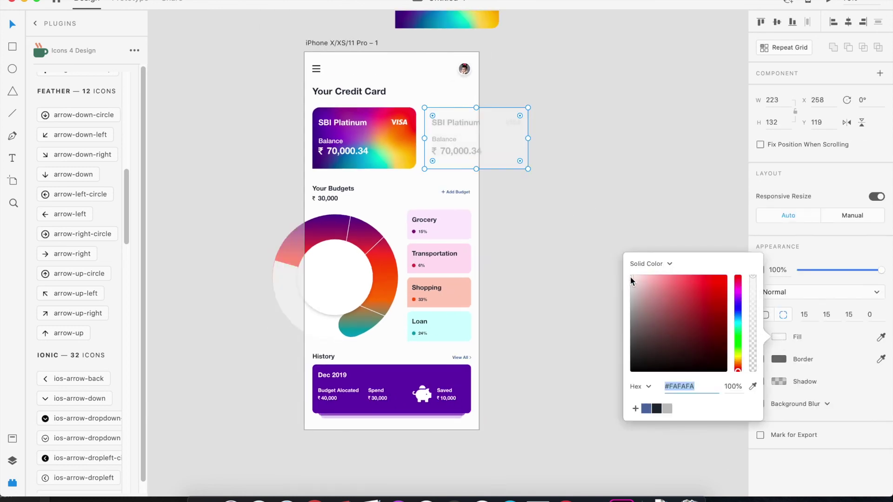
Lighten the "SBI Platinum", "Balance" and "₹ 70,000.34" texts on the second credit card to fill #E3E3E3
left_click(540, 233)
left_click_drag(462, 119, 442, 144)
left_click(446, 151, "shift")
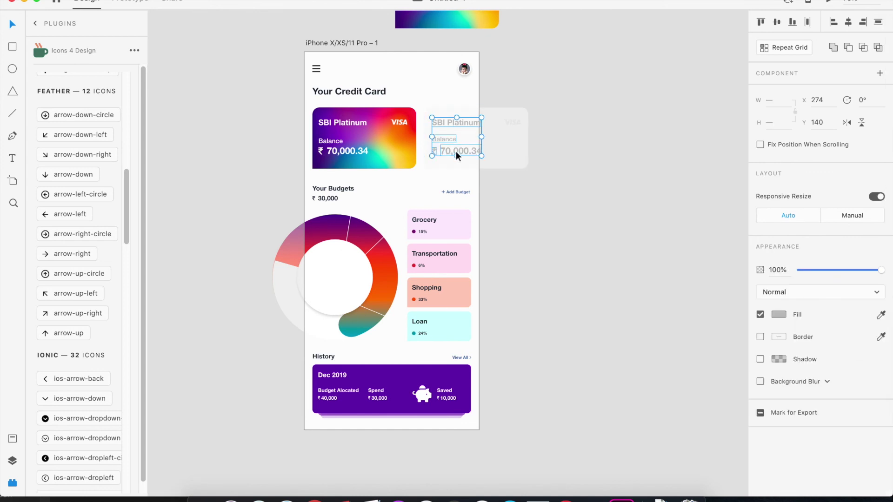
left_click(778, 315)
left_click(627, 263)
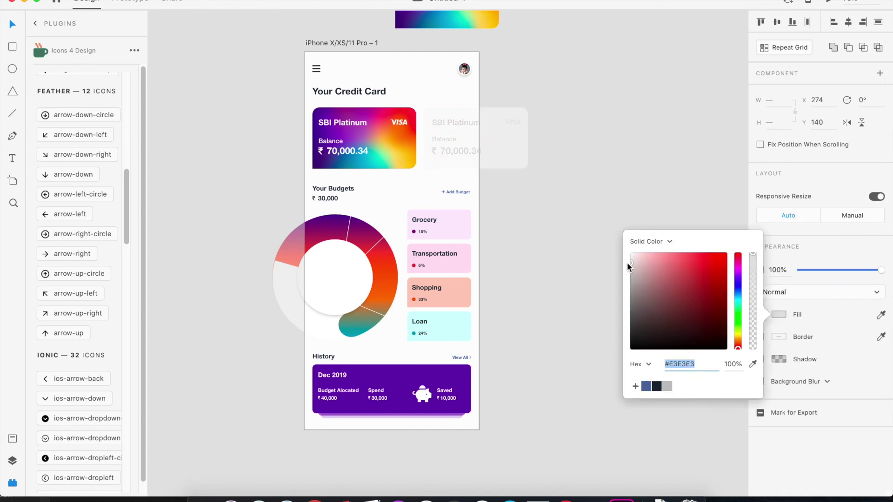
left_click(554, 250)
Lighten the second credit card's background fill to #FCFCFC
left_click(469, 112)
left_click(761, 359)
left_click(760, 359)
left_click(780, 338)
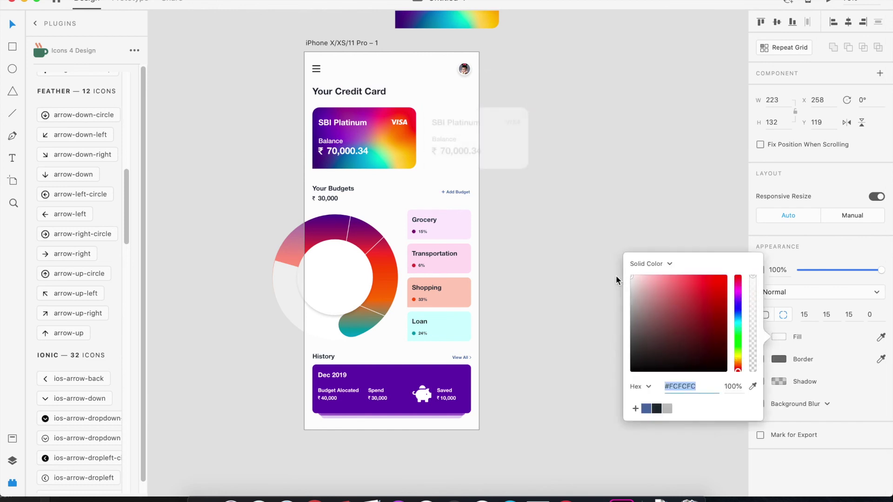
left_click(562, 259)
Recolor the second credit card's background with the saved blue swatch, shifted to a brighter, more saturated blue
left_click(475, 138)
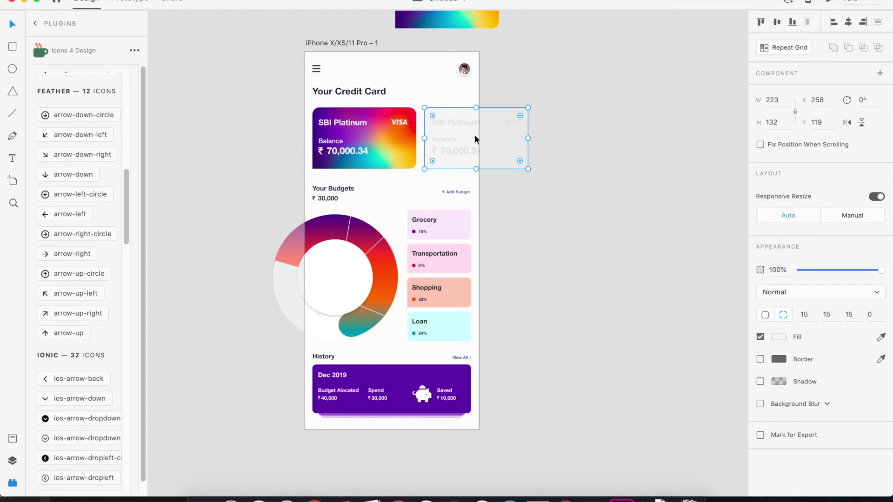
left_click(775, 338)
left_click(646, 409)
mouse_move(649, 276)
left_mouse_down()
mouse_move(636, 270)
mouse_move(649, 285)
mouse_move(703, 288)
left_mouse_up()
left_click(559, 275)
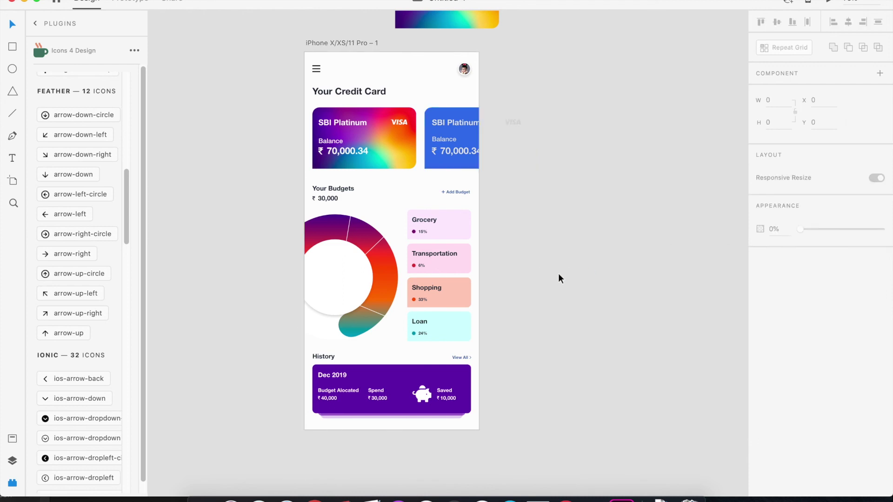
Nudge the "Your Credit Card" heading slightly down, closer to the credit cards
left_click_drag(376, 93, 376, 94)
left_click(619, 246)
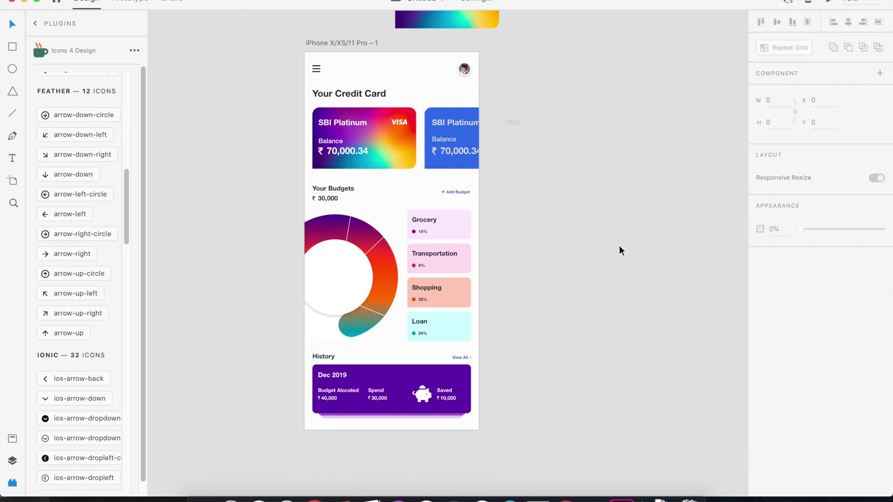
Close the plugins list and delete the leftover gradient image above the iPhone artboard
left_click(14, 482)
left_click_drag(100, 162, 161, 232)
left_click(371, 85)
key("Delete")
Preview the iPhone artboard at device size and move the preview window so the whole screen can be reviewed
left_click(262, 113)
left_click(826, 2)
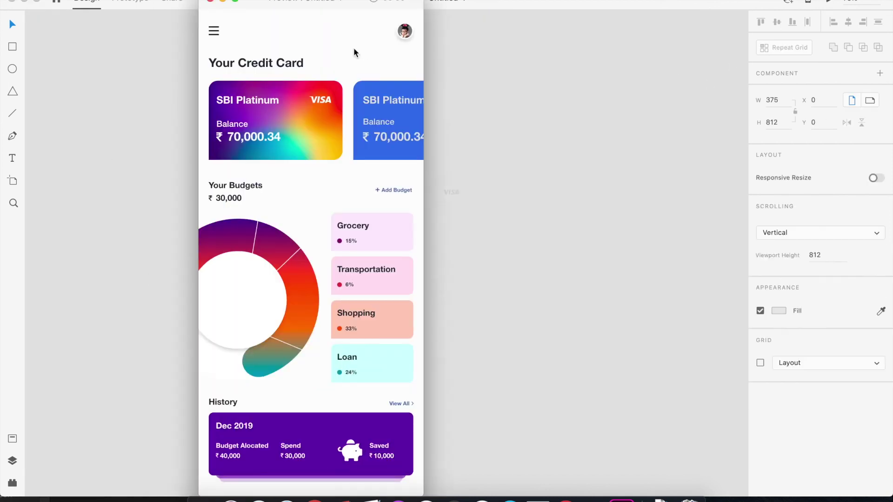
left_click_drag(283, 3, 349, 7)
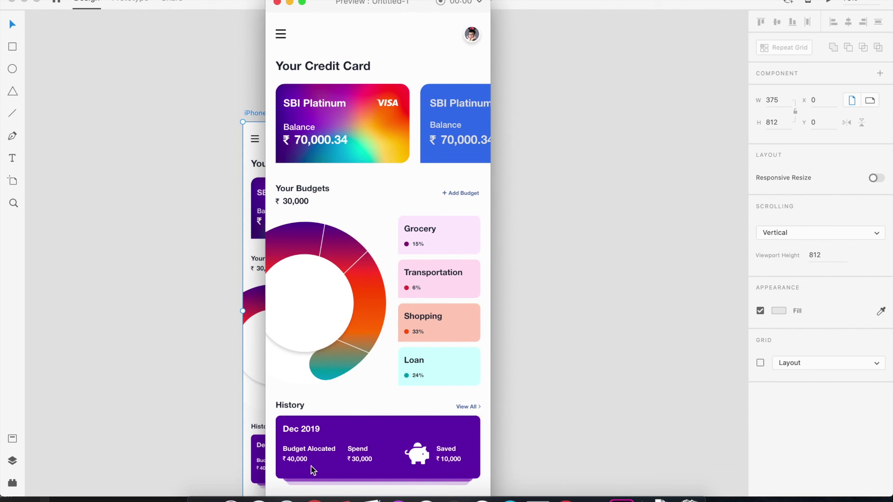